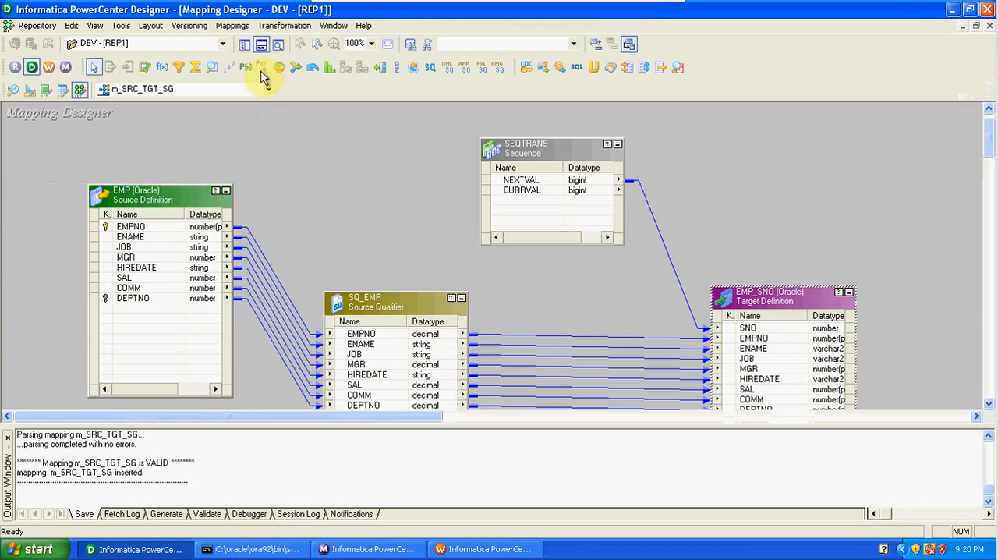
- Show the Repository Navigator, expand the DEV folder's Mappings node, and hide the output window
{"action": "left_click", "coordinate": [242, 45]}
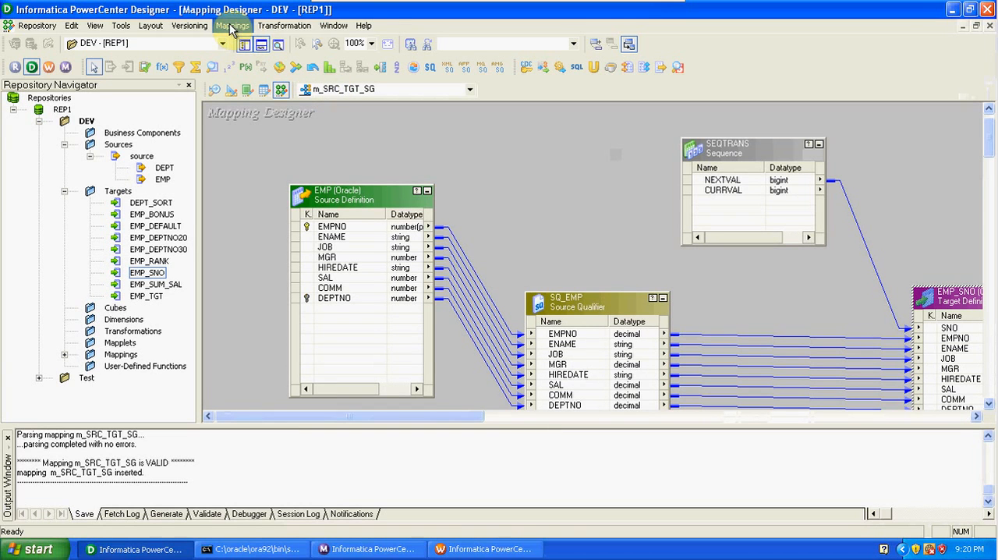
{"action": "left_click", "coordinate": [327, 90]}
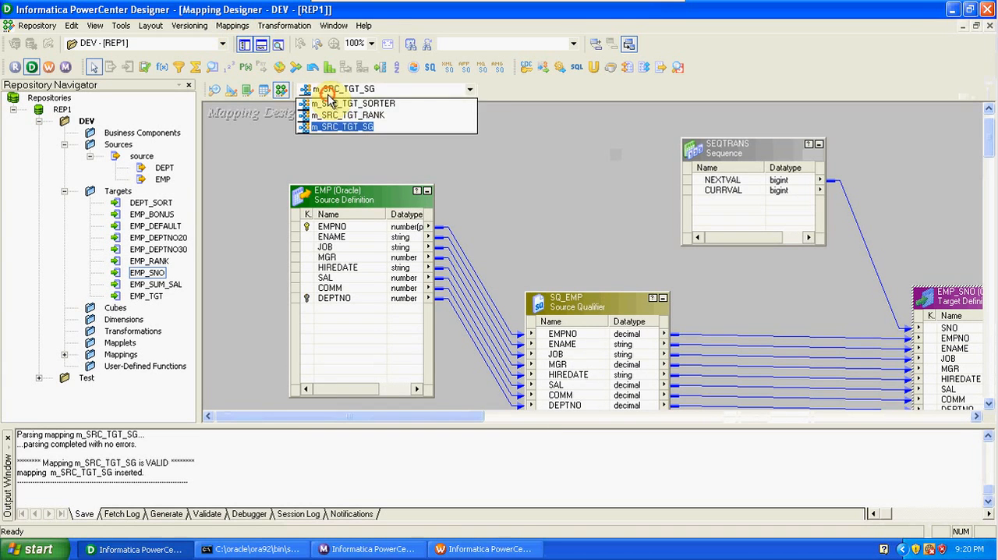
{"action": "left_click", "coordinate": [327, 89]}
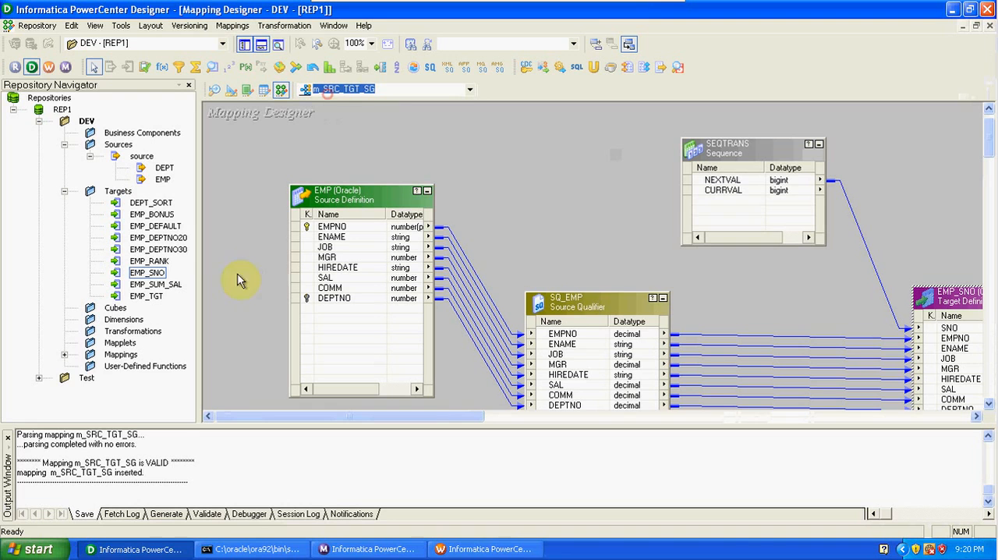
{"action": "left_click", "coordinate": [63, 355]}
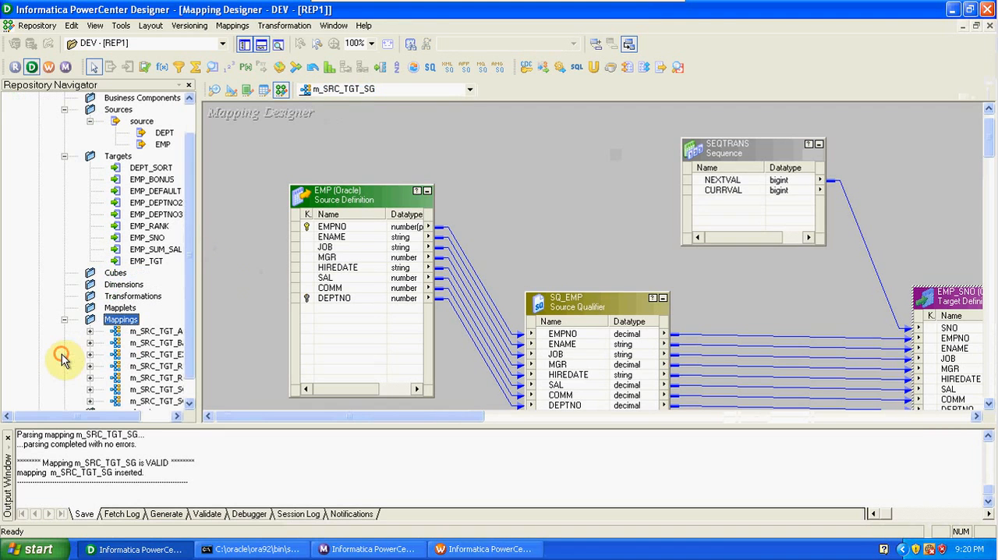
{"action": "left_click", "coordinate": [261, 47]}
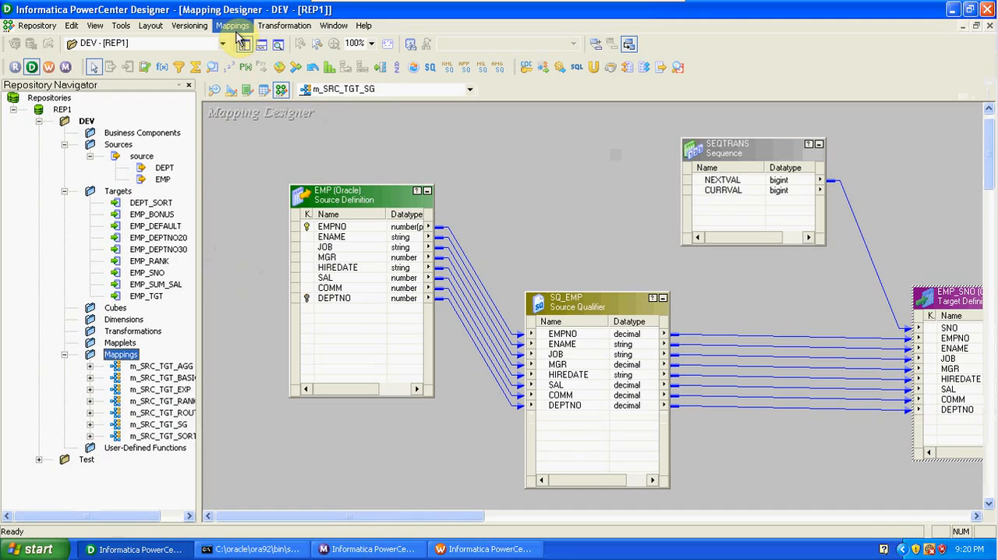
- Create a new mapping named m_SRC_TGT_SQ
{"action": "left_click", "coordinate": [233, 28]}
{"action": "left_click", "coordinate": [248, 42]}
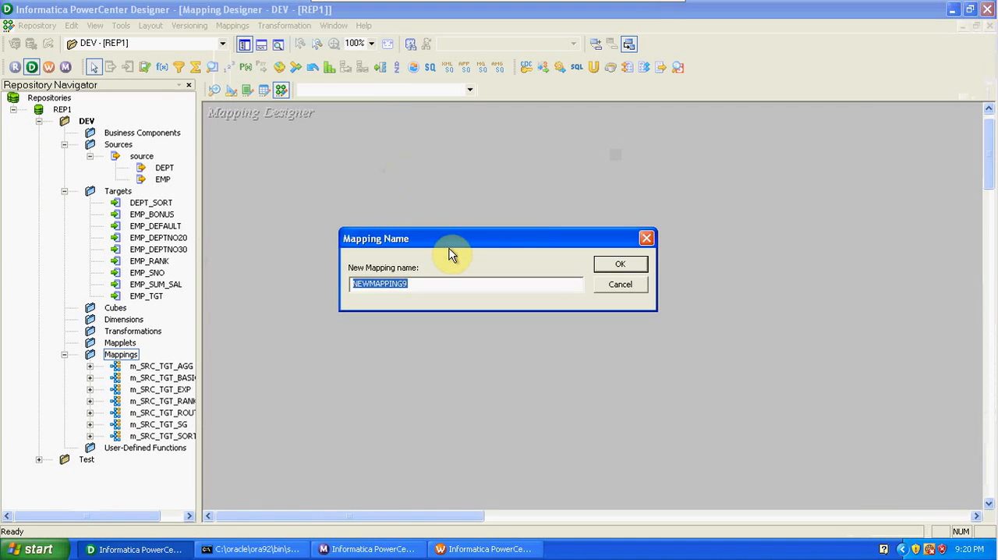
{"action": "type", "text": "m_"}
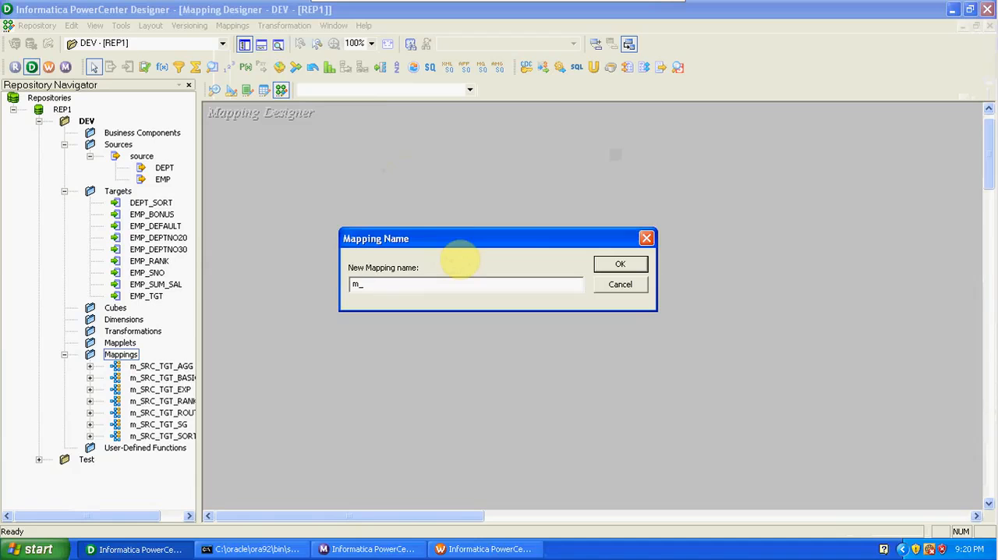
{"action": "type", "text": "SRC_TGT_SQ"}
{"action": "left_click", "coordinate": [636, 266]}
- Add the DEPT source to the mapping, place its source qualifier beside it, and hide the Repository Navigator
{"action": "left_click_drag", "start_coordinate": [166, 168], "coordinate": [328, 225]}
{"action": "mouse_move", "coordinate": [475, 287]}
{"action": "left_mouse_down"}
{"action": "mouse_move", "coordinate": [568, 283]}
{"action": "mouse_move", "coordinate": [388, 267]}
{"action": "mouse_move", "coordinate": [512, 248]}
{"action": "mouse_move", "coordinate": [535, 218]}
{"action": "left_mouse_up"}
{"action": "left_click", "coordinate": [462, 164]}
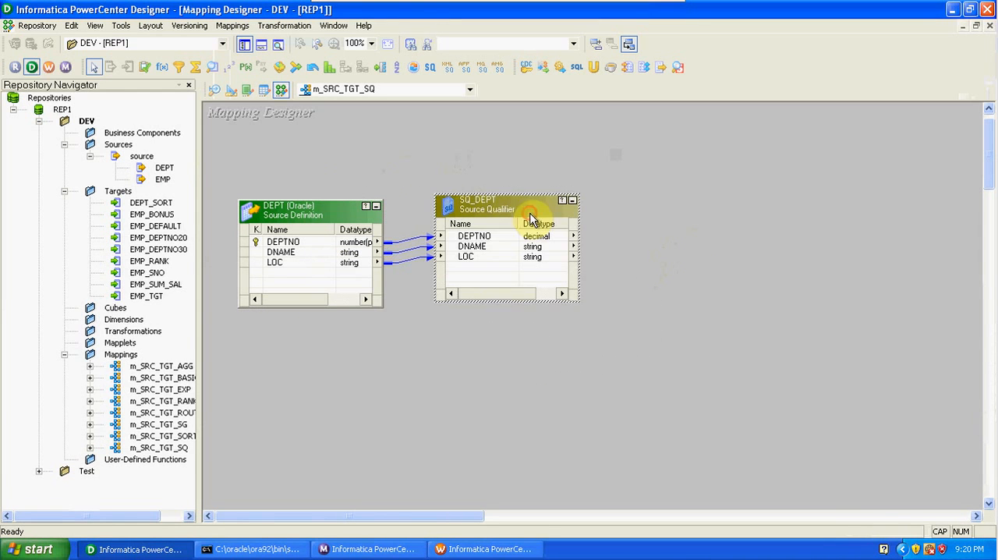
{"action": "left_click", "coordinate": [497, 359]}
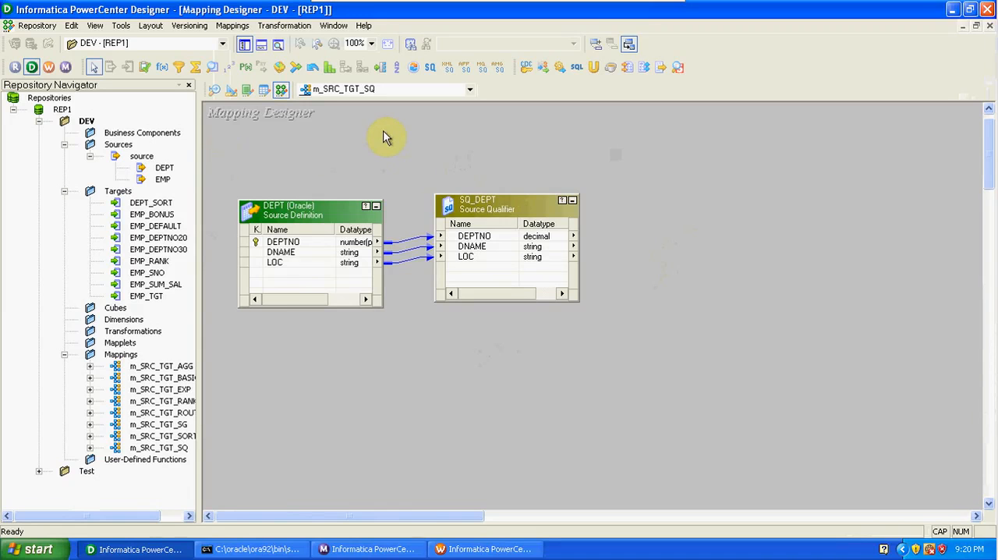
{"action": "left_click", "coordinate": [244, 46]}
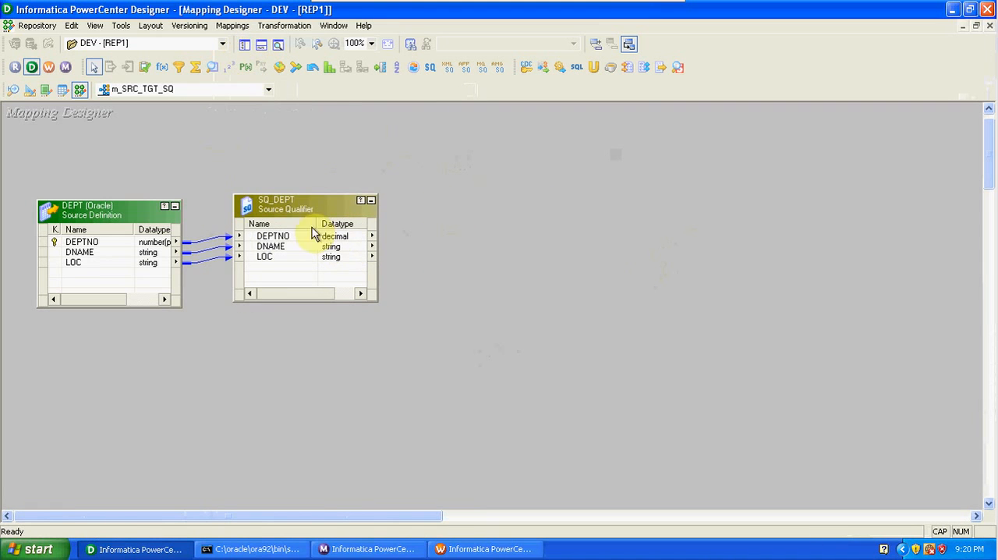
{"action": "left_click_drag", "start_coordinate": [310, 209], "coordinate": [363, 210]}
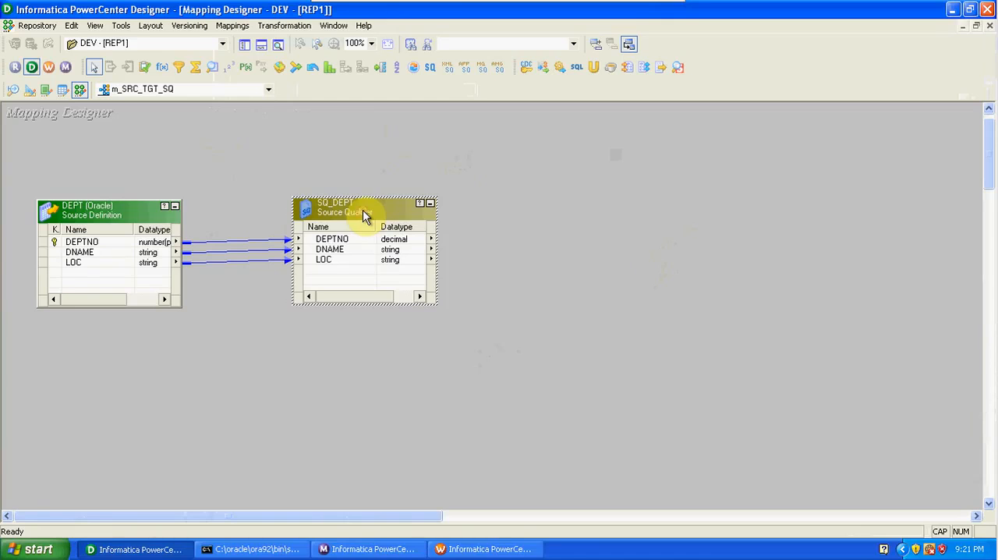
- Examine the ports of the SQ_DEPT source qualifier, including their input and output flags
{"action": "left_click", "coordinate": [315, 143]}
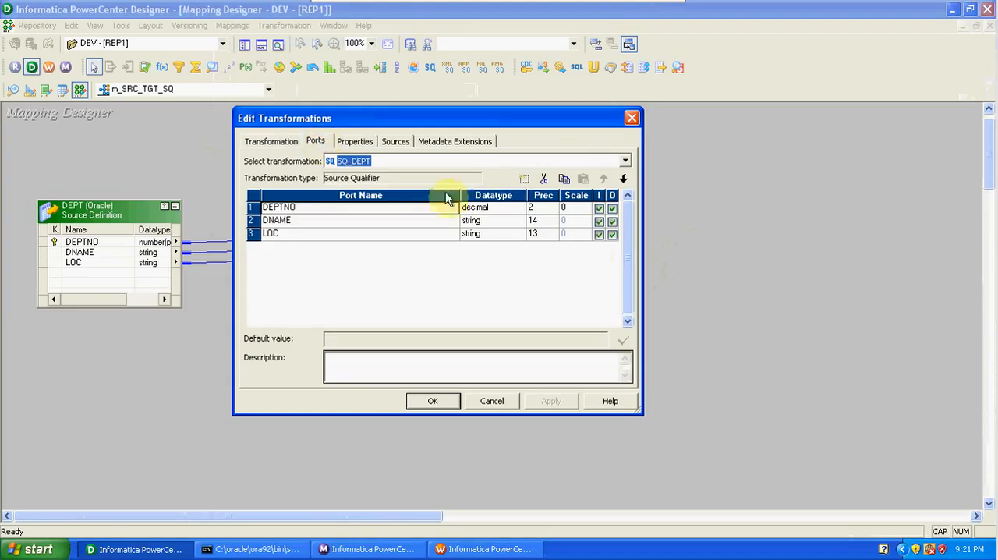
{"action": "left_click", "coordinate": [600, 209]}
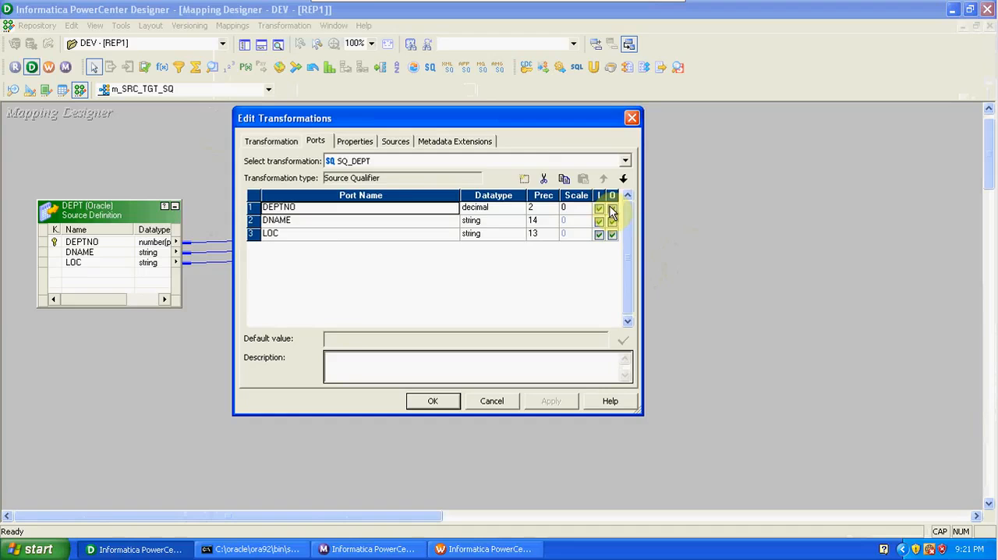
{"action": "left_click", "coordinate": [598, 209]}
- Examine SQ_DEPT's properties from Sql Query through Select Distinct, including the Tracing Level options, and close the transformation without changes
{"action": "left_click", "coordinate": [352, 145]}
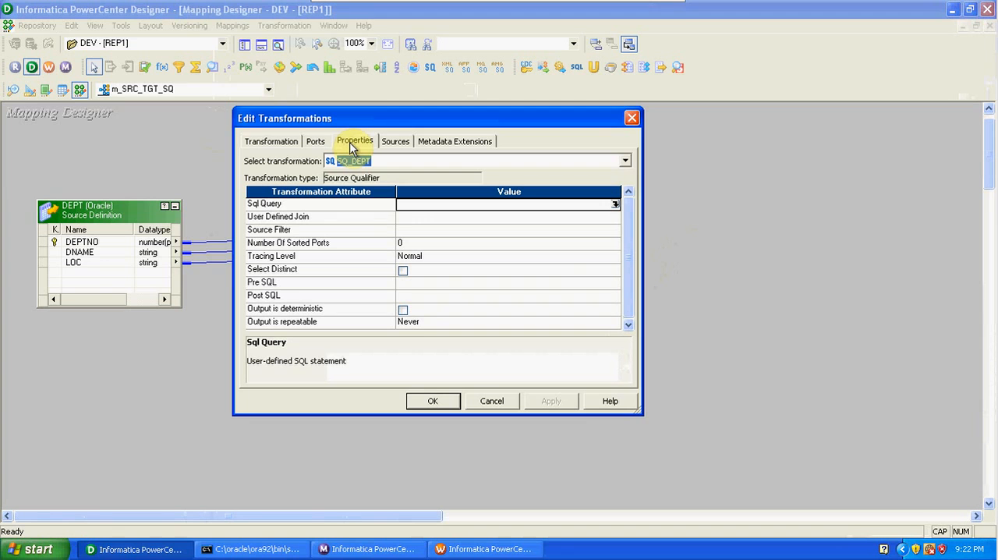
{"action": "left_click", "coordinate": [421, 218]}
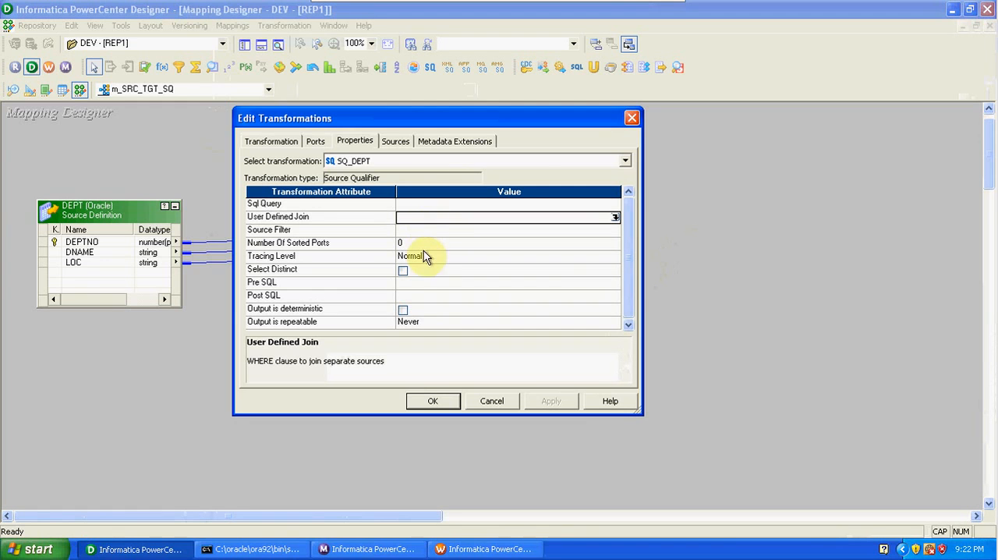
{"action": "left_click", "coordinate": [420, 233]}
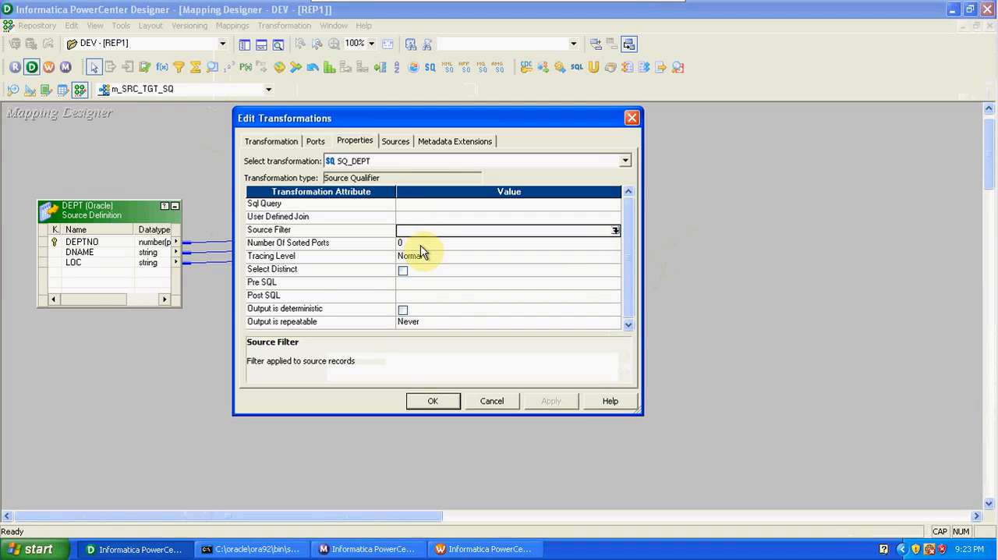
{"action": "left_click", "coordinate": [421, 249]}
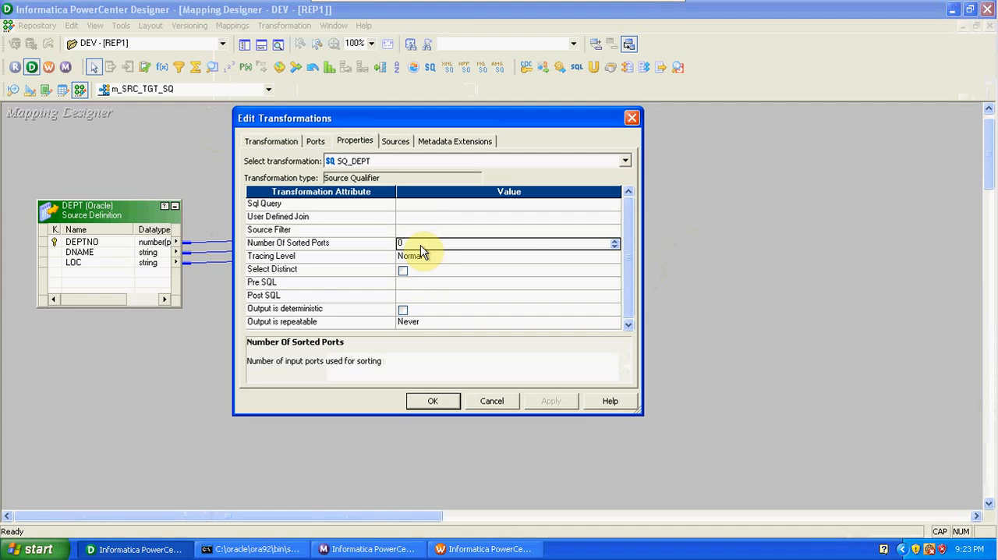
{"action": "left_click", "coordinate": [433, 257]}
{"action": "left_click", "coordinate": [432, 259]}
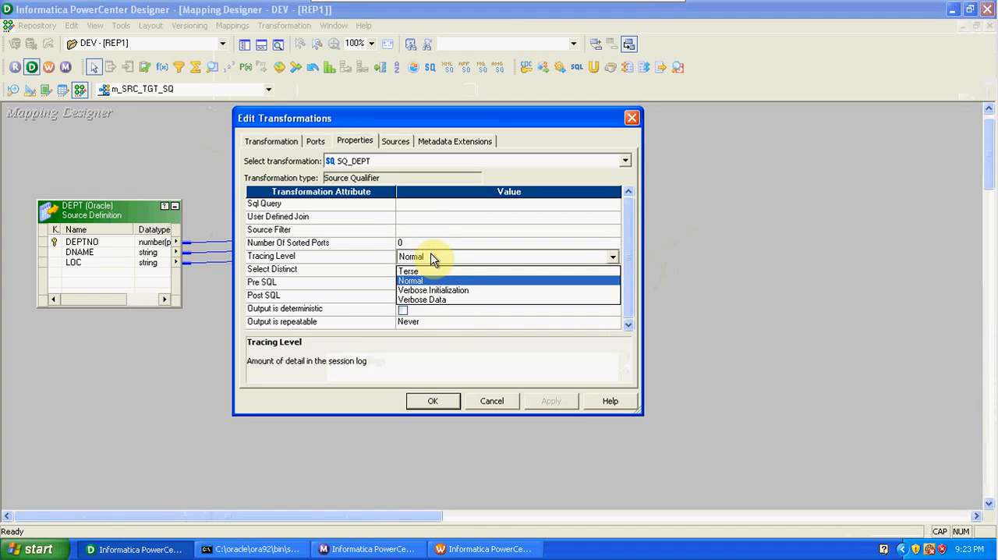
{"action": "left_click", "coordinate": [434, 259]}
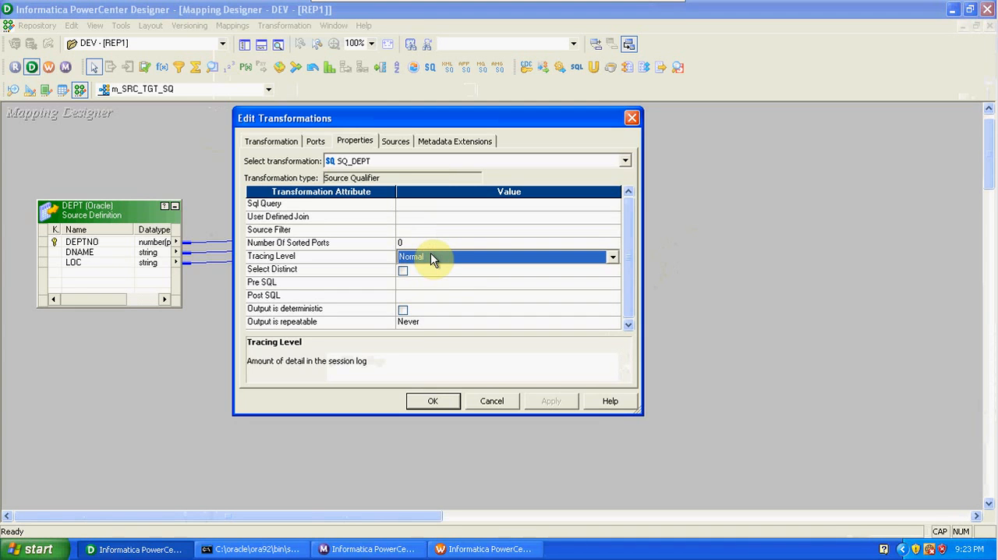
{"action": "left_click", "coordinate": [434, 278]}
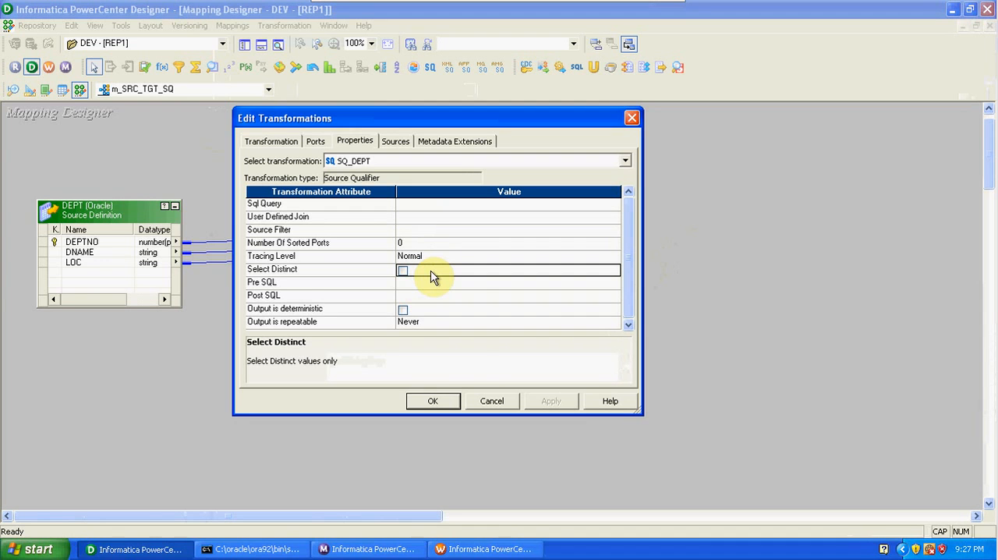
{"action": "left_click", "coordinate": [480, 403]}
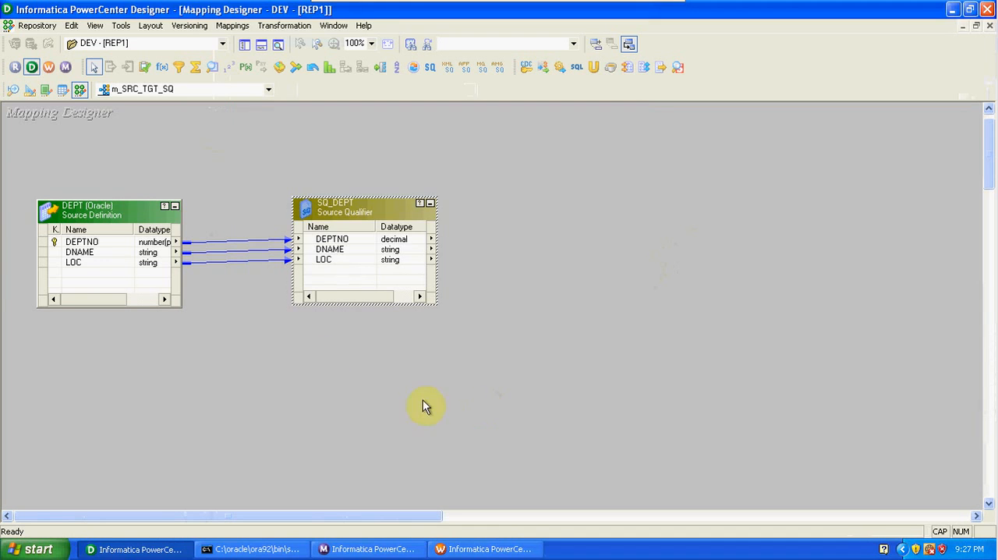
- Add the EMP source below DEPT, move its source qualifier under SQ_DEPT, and hide the Repository Navigator
{"action": "left_click", "coordinate": [244, 46]}
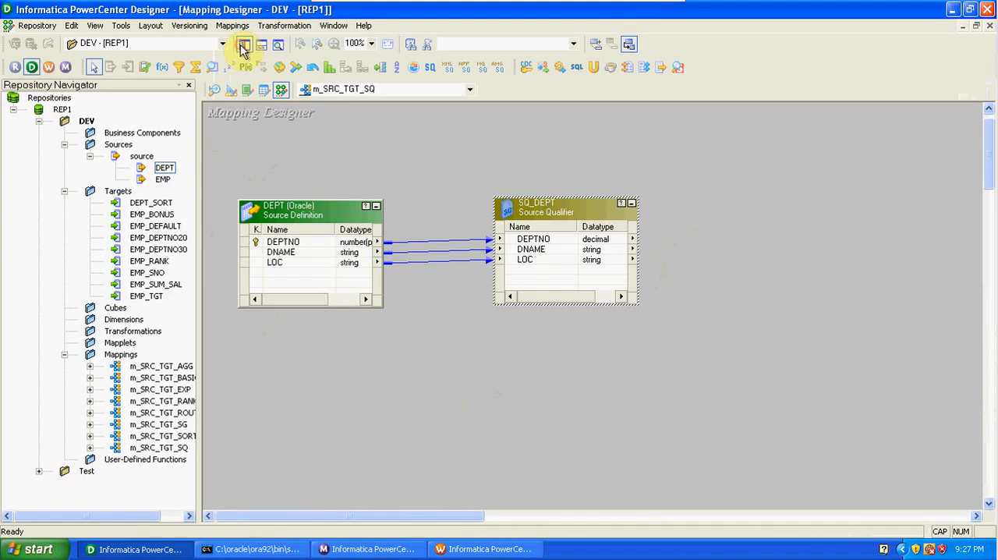
{"action": "left_click_drag", "start_coordinate": [163, 179], "coordinate": [296, 374]}
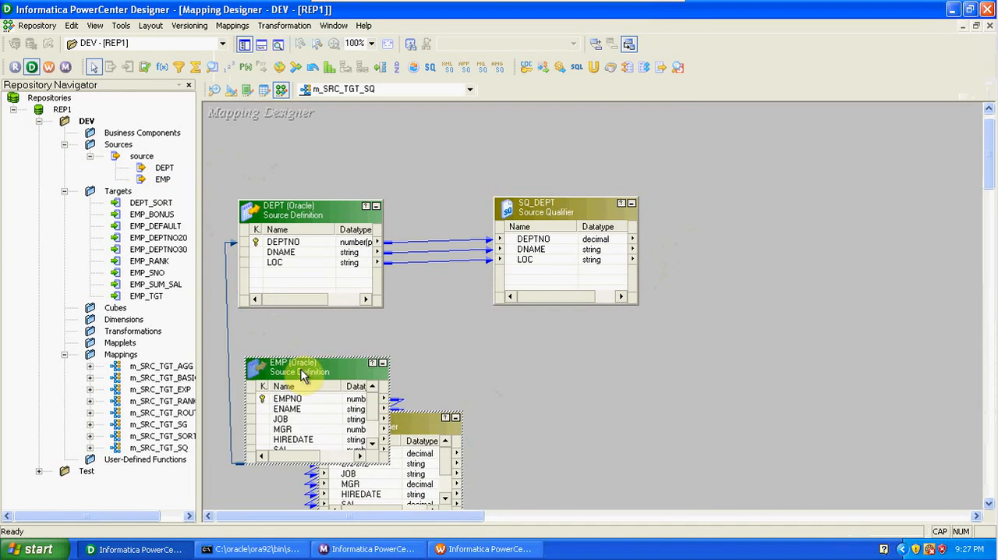
{"action": "left_click_drag", "start_coordinate": [427, 421], "coordinate": [607, 336]}
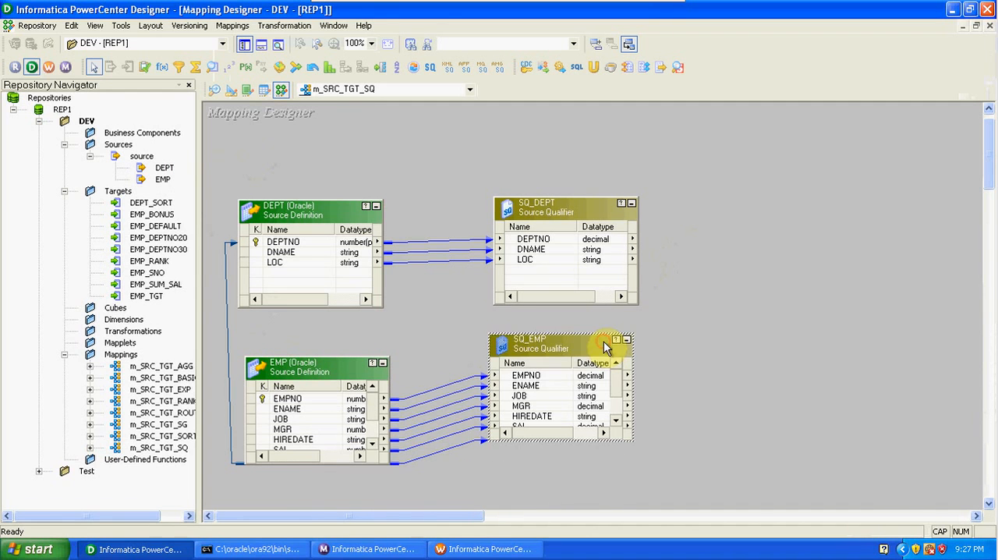
{"action": "left_click", "coordinate": [244, 45]}
- Arrange the DEPT and EMP sources beside their source qualifiers, enlarging the EMP and SQ_EMP boxes to show all ports
{"action": "left_click_drag", "start_coordinate": [352, 343], "coordinate": [345, 318]}
{"action": "left_click_drag", "start_coordinate": [347, 200], "coordinate": [355, 163]}
{"action": "left_click_drag", "start_coordinate": [152, 212], "coordinate": [158, 153]}
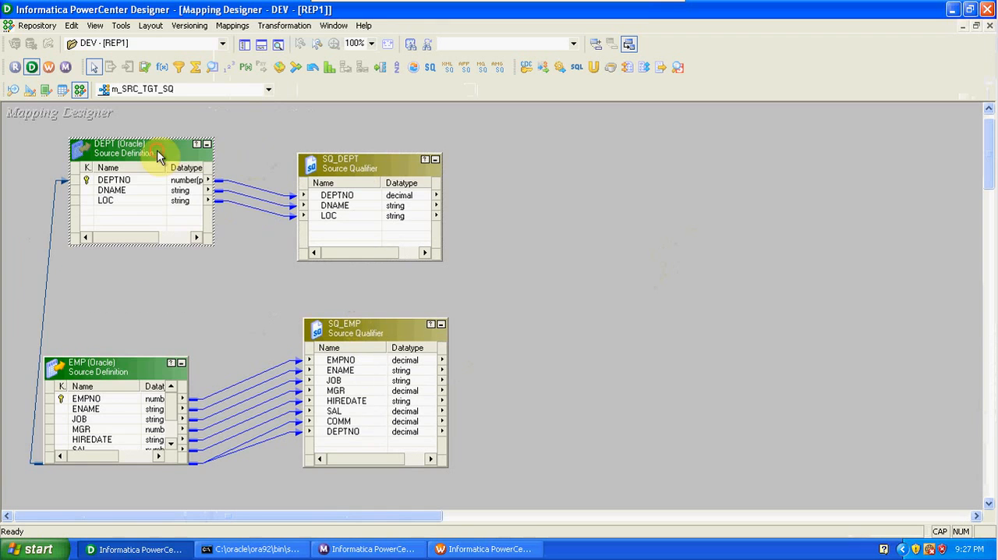
{"action": "left_click_drag", "start_coordinate": [143, 358], "coordinate": [140, 283]}
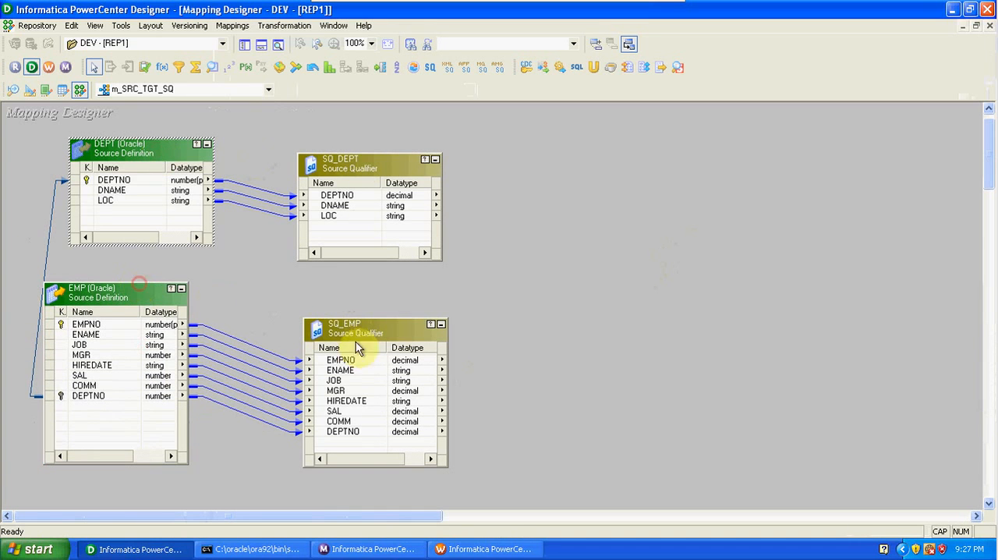
{"action": "left_click_drag", "start_coordinate": [357, 318], "coordinate": [355, 286]}
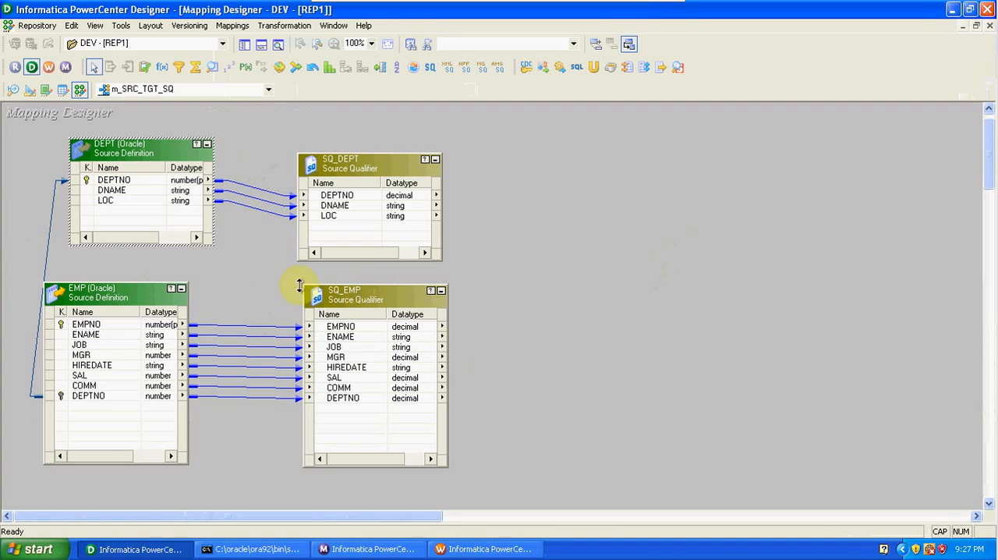
{"action": "left_click_drag", "start_coordinate": [162, 294], "coordinate": [202, 291]}
{"action": "left_click_drag", "start_coordinate": [352, 291], "coordinate": [361, 294]}
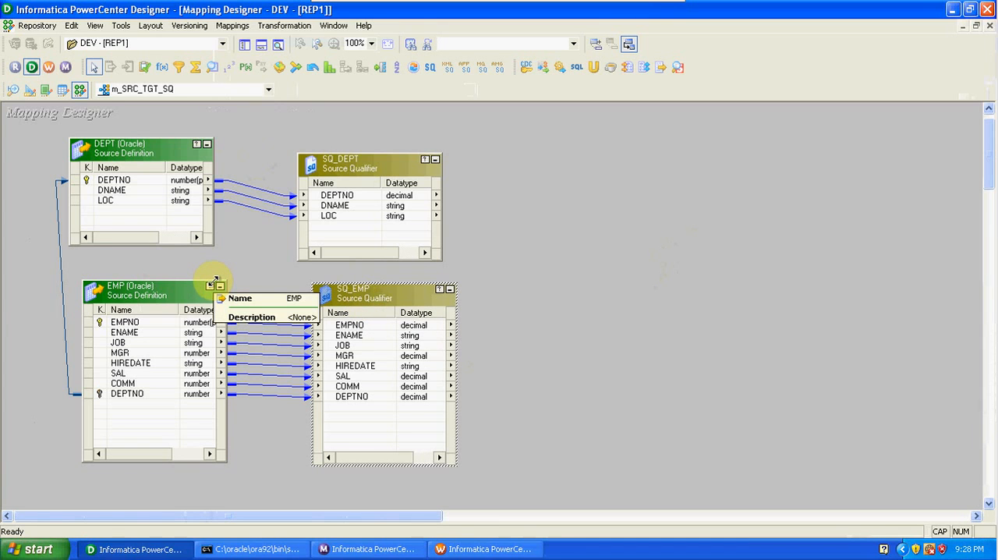
- Clear the Target Designer workspace and create a target definition there from the EMP source
{"action": "left_click", "coordinate": [29, 90]}
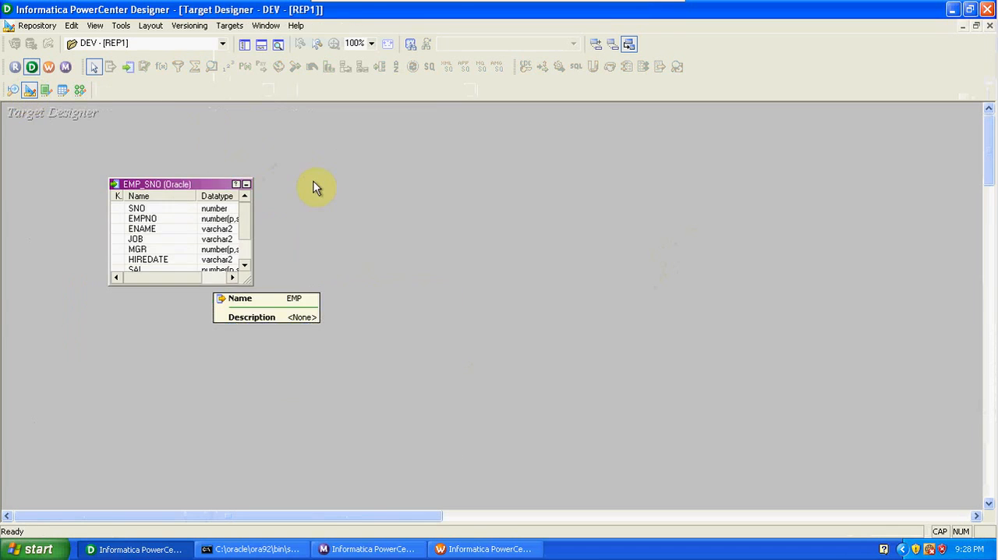
{"action": "right_click", "coordinate": [313, 187]}
{"action": "left_click", "coordinate": [347, 205]}
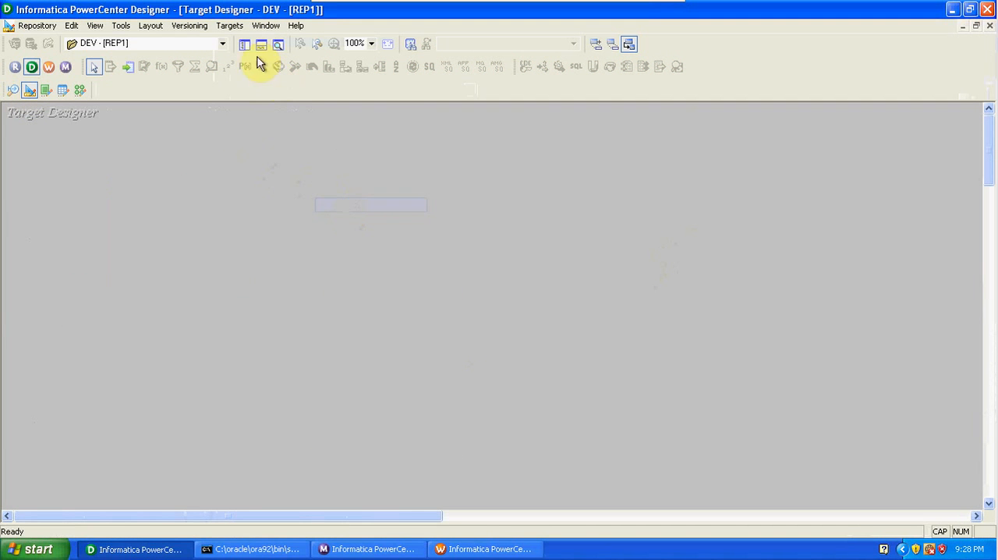
{"action": "left_click", "coordinate": [244, 45]}
{"action": "left_click_drag", "start_coordinate": [164, 181], "coordinate": [313, 194]}
- Add two new columns after DEPTNO in the EMP target table and name the first one DNAME
{"action": "double_click", "coordinate": [349, 197]}
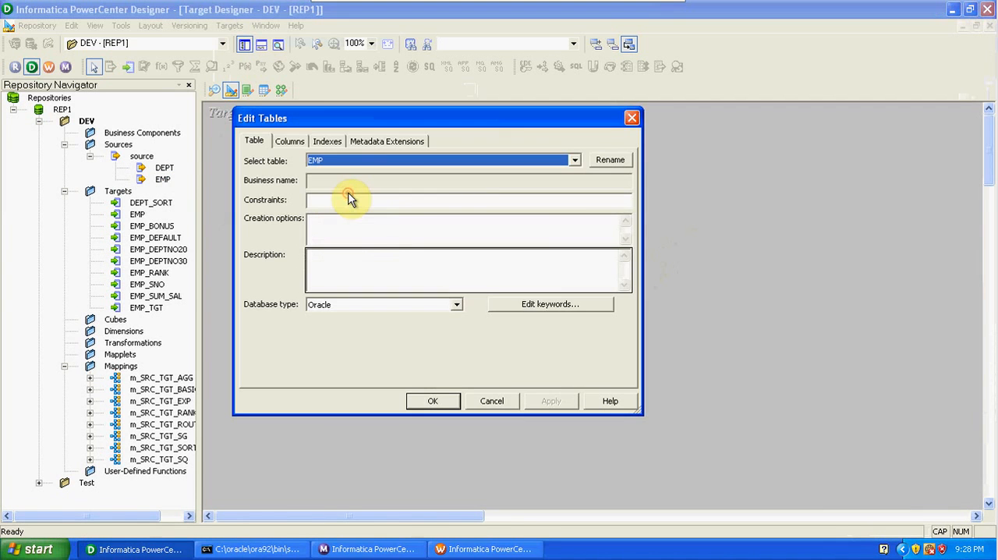
{"action": "left_click", "coordinate": [290, 141]}
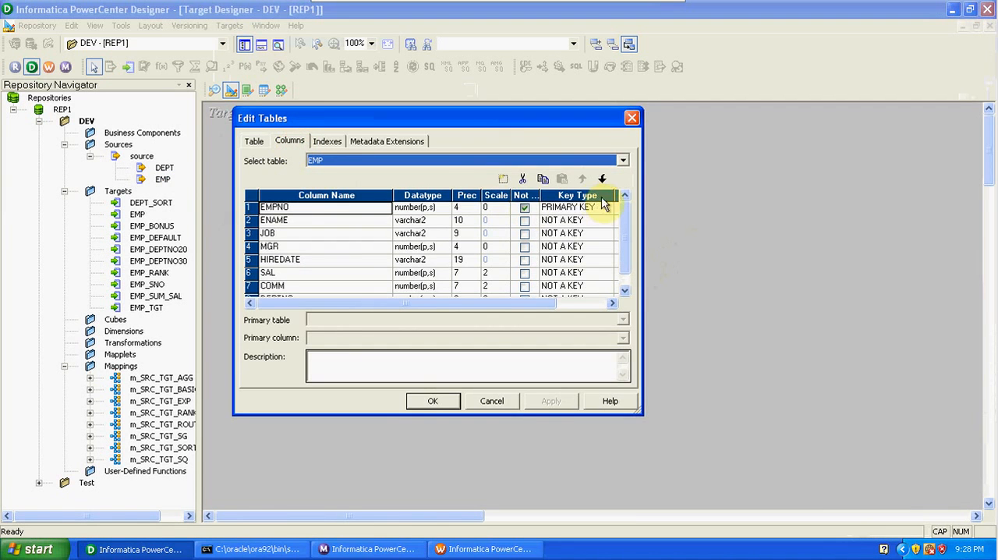
{"action": "left_click_drag", "start_coordinate": [622, 256], "coordinate": [621, 266]}
{"action": "left_click", "coordinate": [250, 287]}
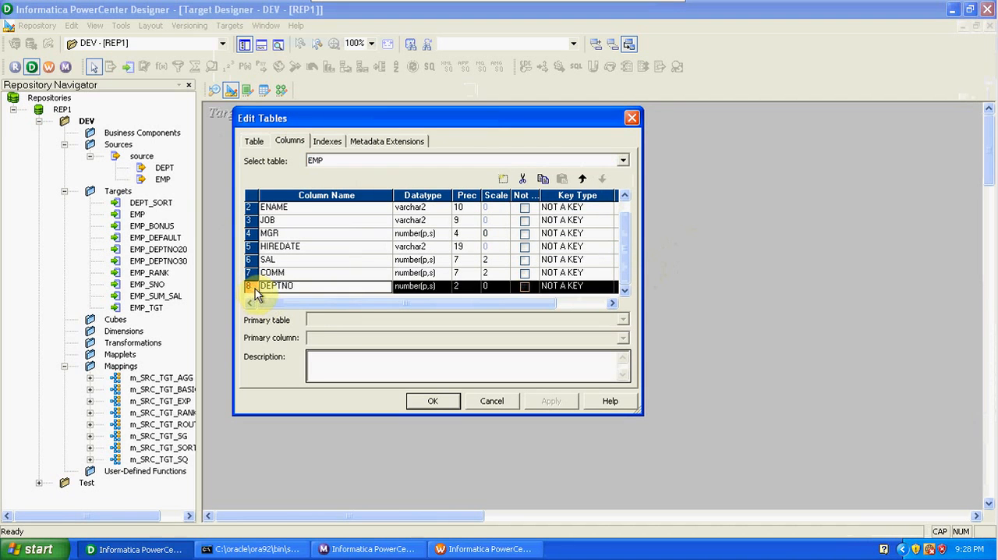
{"action": "left_click", "coordinate": [502, 179]}
{"action": "left_click", "coordinate": [502, 179]}
{"action": "left_click", "coordinate": [304, 273]}
{"action": "key", "text": "BackSpace"}
{"action": "type", "text": "DNAME"}
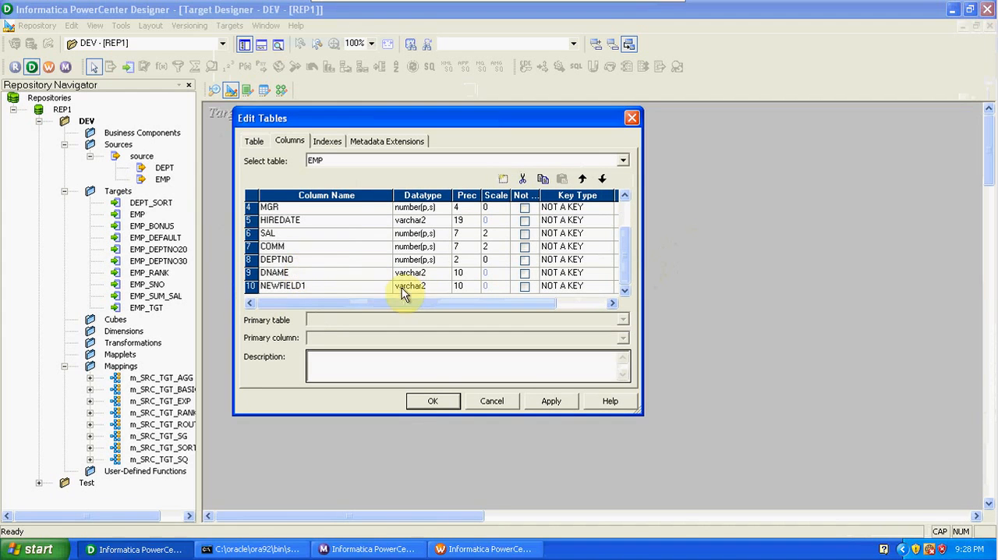
- Rename the remaining new column, NEWFIELD1, as LOCATION
{"action": "left_click", "coordinate": [309, 286]}
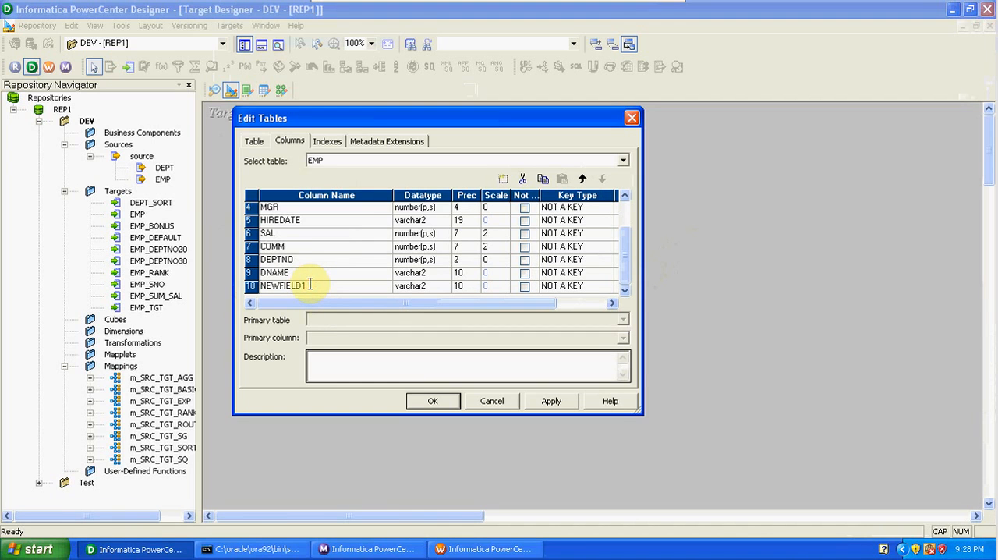
{"action": "key", "text": "BackSpace"}
{"action": "key", "text": "BackSpace"}
{"action": "key", "text": "BackSpace"}
{"action": "key", "text": "BackSpace"}
{"action": "key", "text": "BackSpace"}
{"action": "key", "text": "BackSpace"}
{"action": "key", "text": "BackSpace"}
{"action": "key", "text": "BackSpace"}
{"action": "key", "text": "BackSpace"}
{"action": "type", "text": "LOCATION"}
- Set the precision of both the DNAME and LOCATION columns to 20
{"action": "left_click", "coordinate": [460, 272]}
{"action": "key", "text": "BackSpace"}
{"action": "key", "text": "BackSpace"}
{"action": "type", "text": "20"}
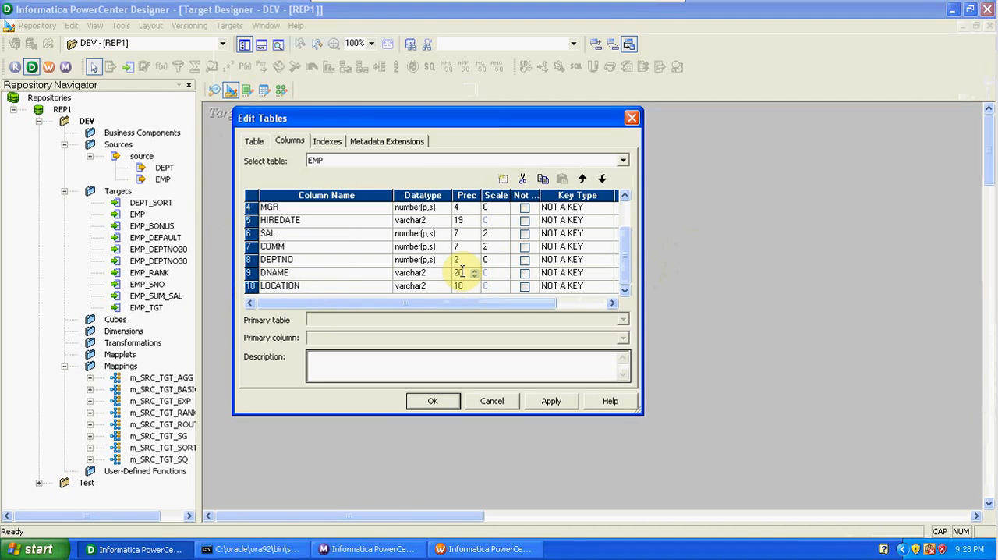
{"action": "left_click", "coordinate": [465, 287]}
{"action": "key", "text": "BackSpace"}
{"action": "key", "text": "BackSpace"}
{"action": "type", "text": "20"}
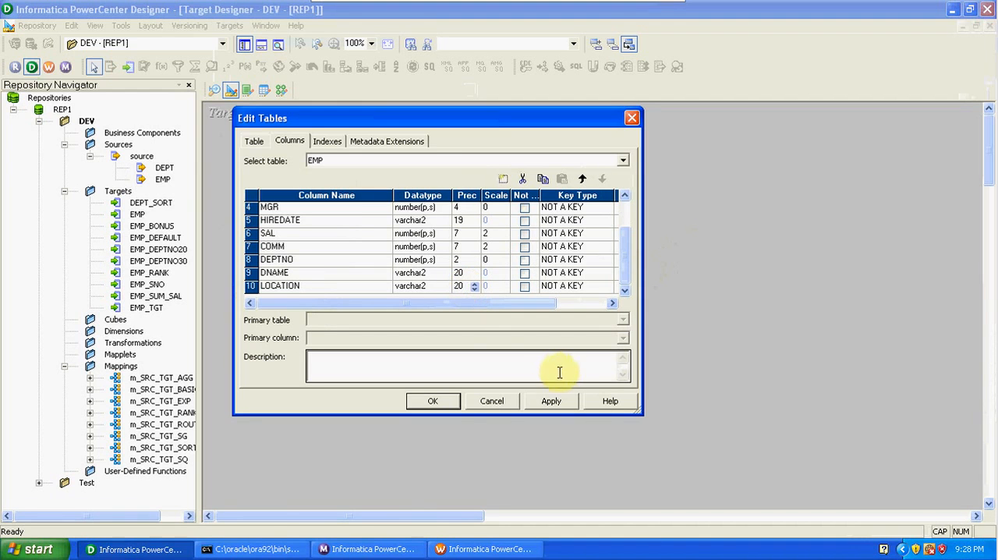
- Rename the target table as EMP_DEPT, apply the table edits and close the table editor
{"action": "left_click", "coordinate": [252, 141]}
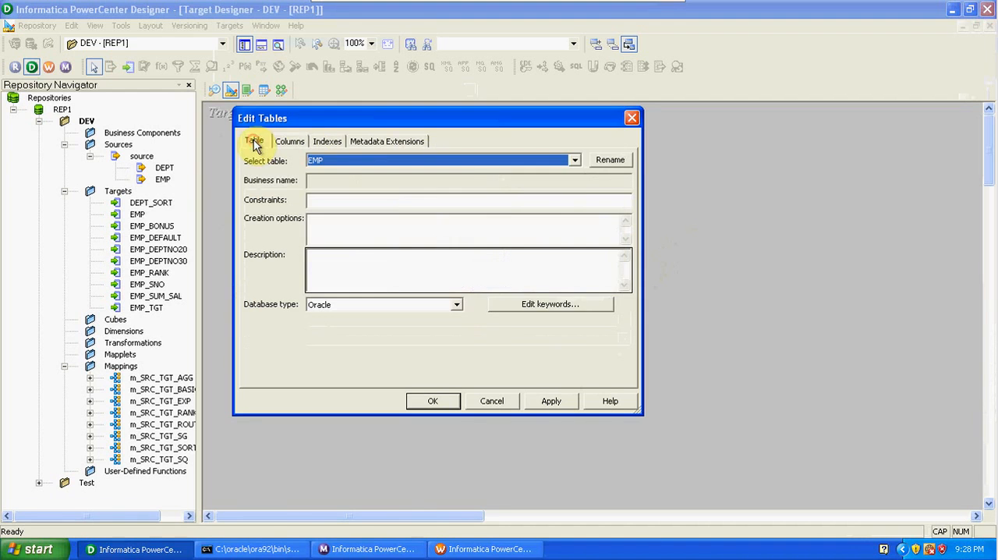
{"action": "left_click", "coordinate": [611, 161]}
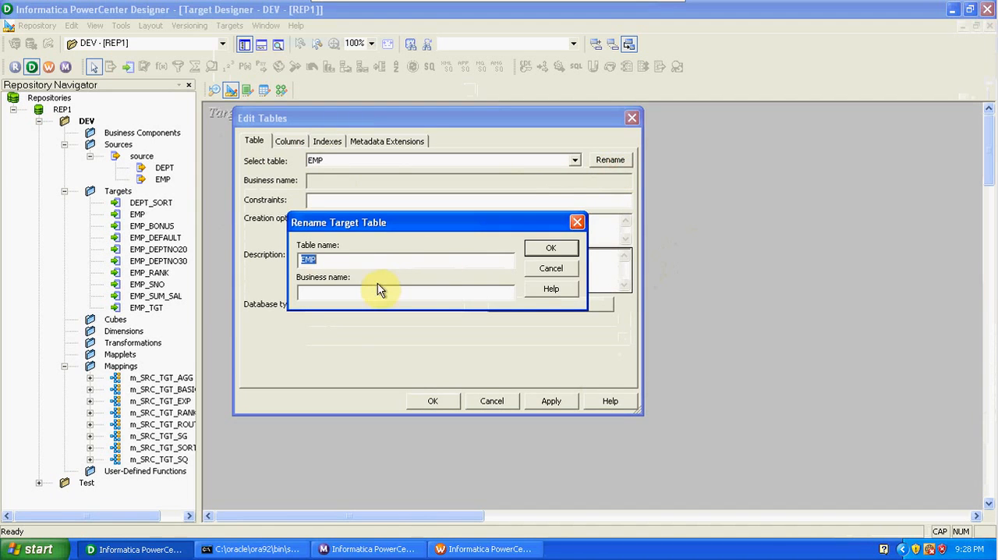
{"action": "left_click", "coordinate": [365, 260]}
{"action": "type", "text": "_"}
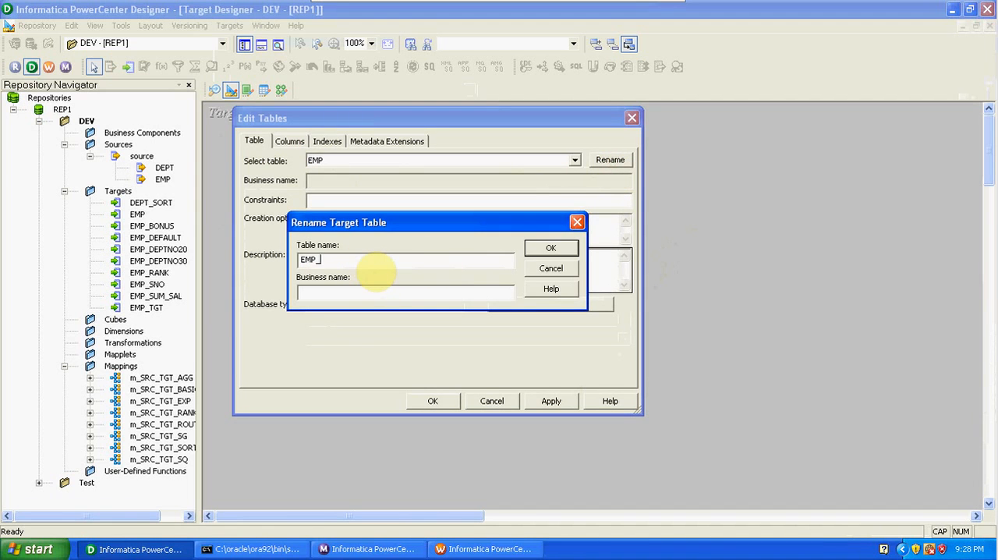
{"action": "type", "text": "DEPT"}
{"action": "left_click", "coordinate": [551, 248]}
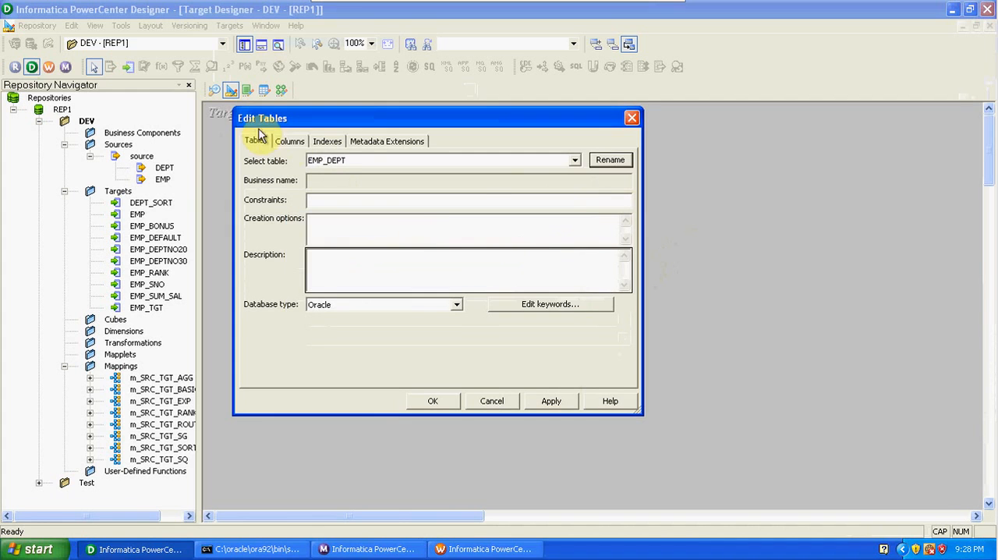
{"action": "left_click", "coordinate": [290, 145]}
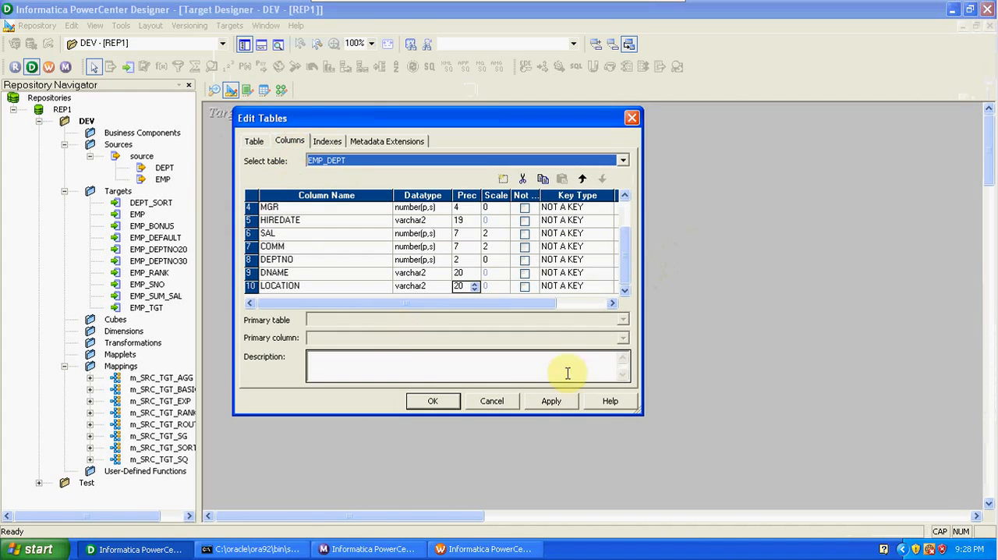
{"action": "left_click", "coordinate": [561, 403]}
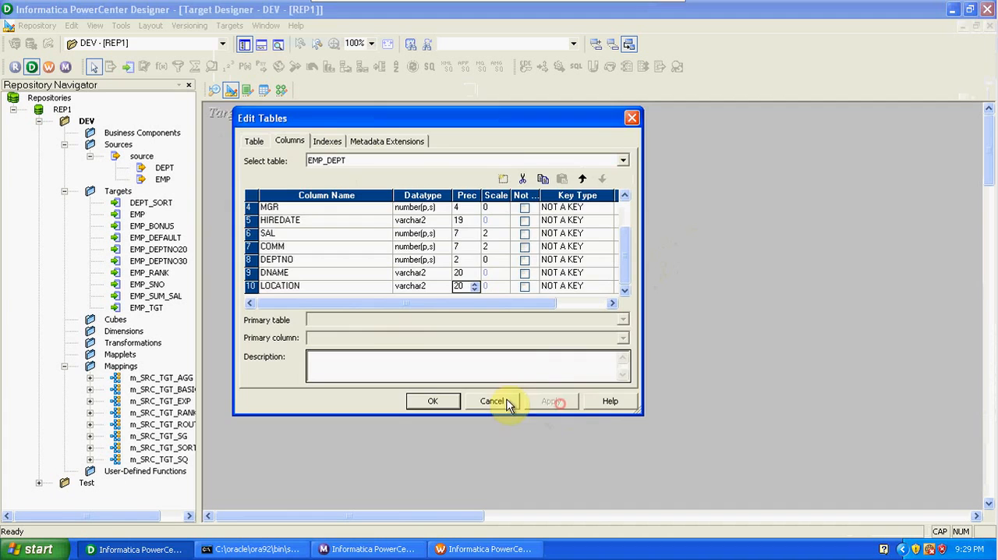
{"action": "left_click", "coordinate": [443, 404]}
- Generate and execute the SQL that creates the EMP_DEPT table with its primary key, overwriting MKTABLES.SQL
{"action": "left_click", "coordinate": [229, 25]}
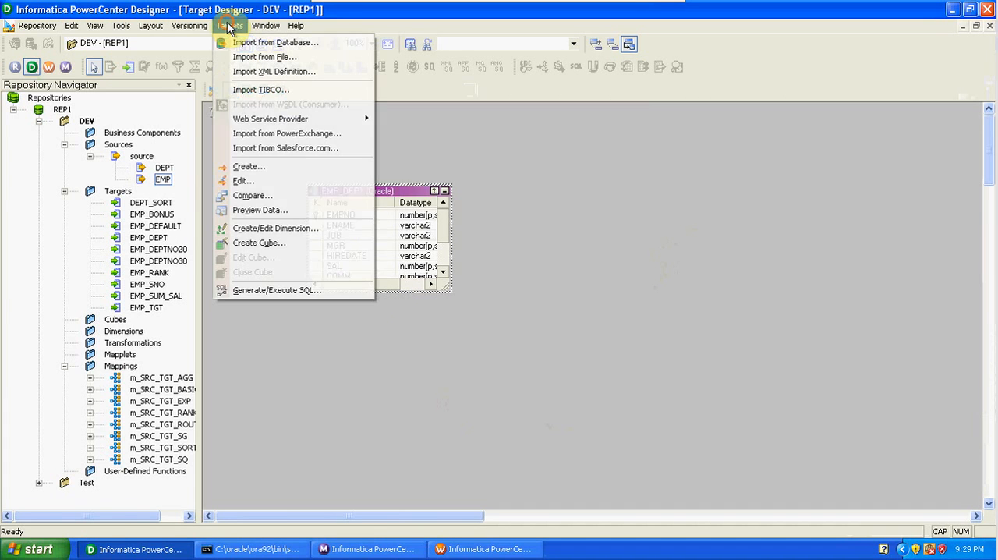
{"action": "left_click", "coordinate": [290, 291]}
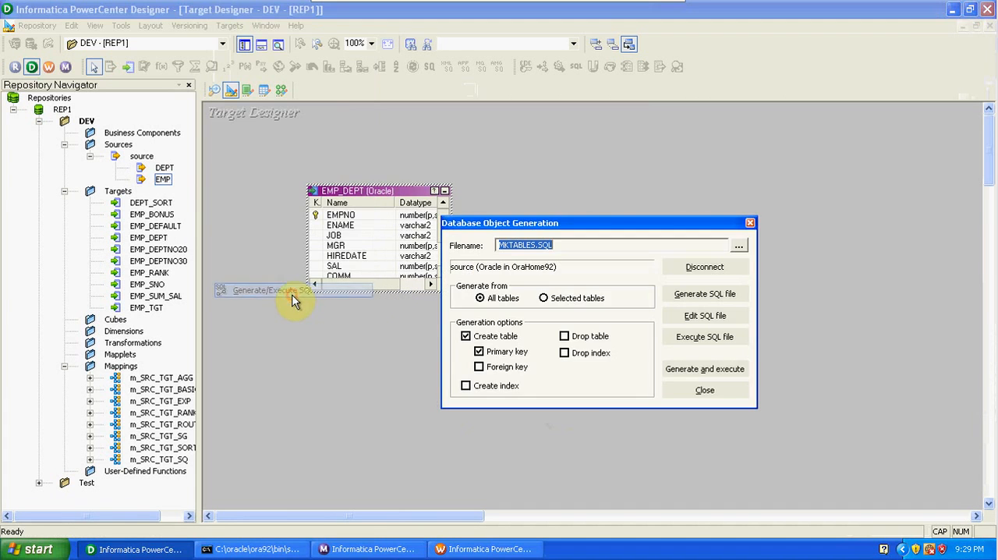
{"action": "left_click", "coordinate": [692, 375]}
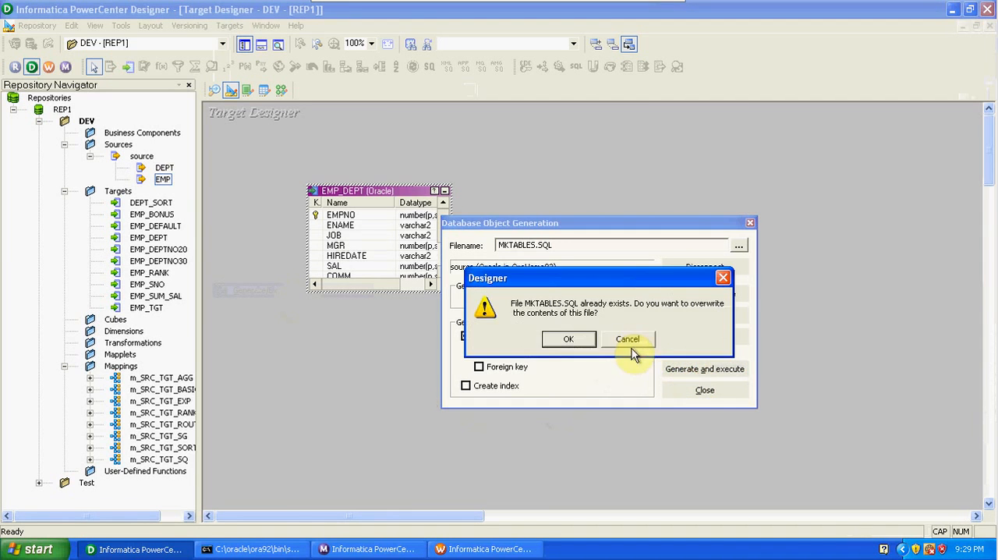
{"action": "left_click", "coordinate": [569, 339]}
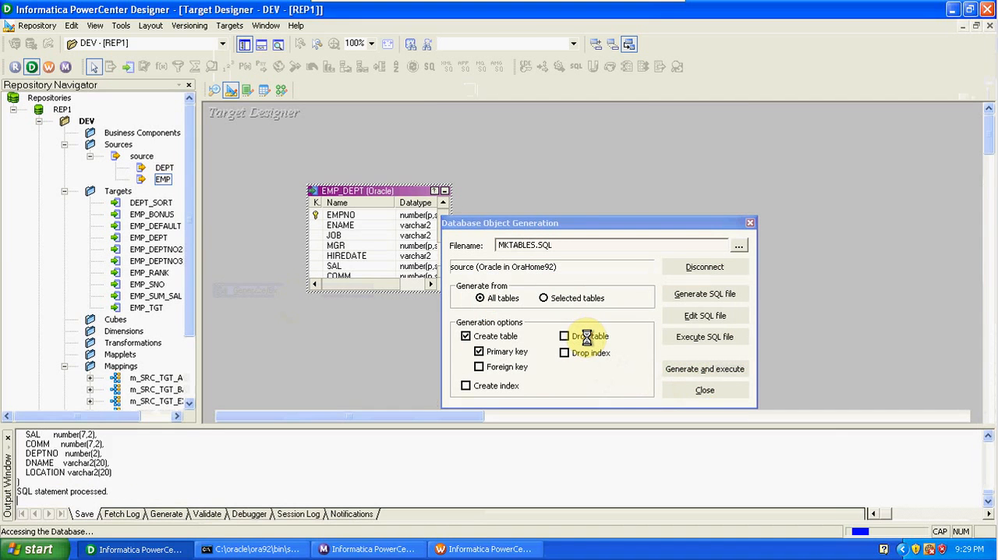
{"action": "left_click", "coordinate": [689, 390]}
- Switch to SQL*Plus, rerun SELECT * FROM TAB; to check for the new target table, and minimize the window
{"action": "left_click", "coordinate": [248, 549]}
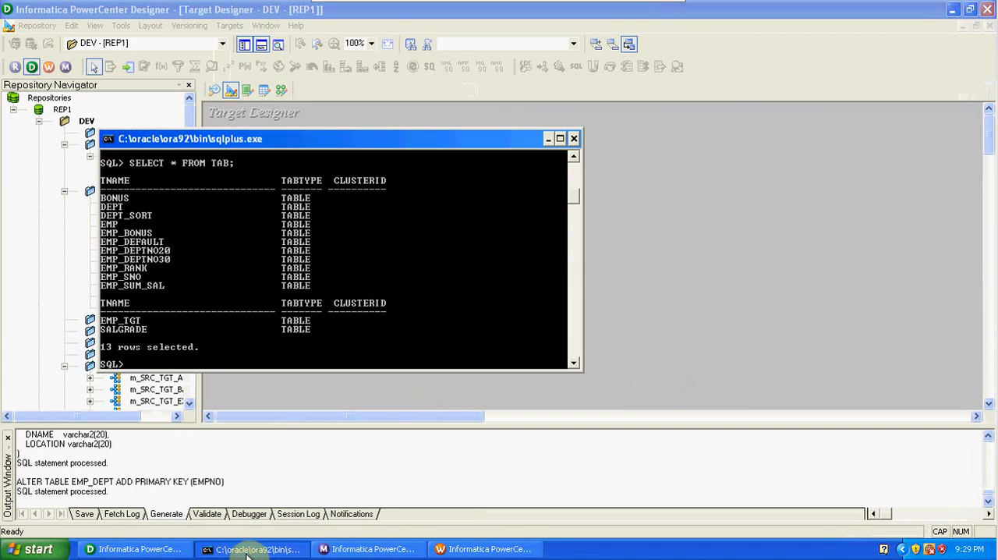
{"action": "key", "text": "Up"}
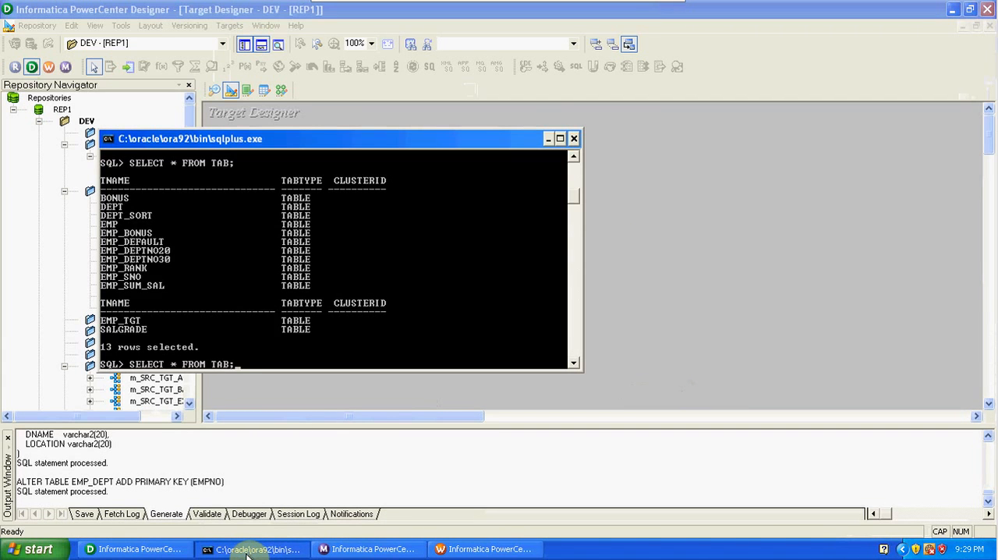
{"action": "key", "text": "Return"}
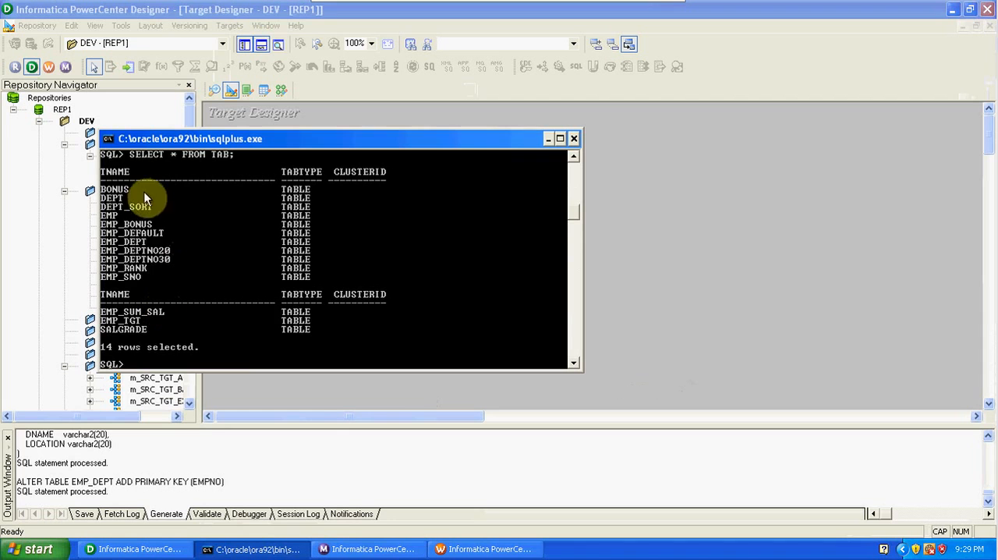
{"action": "left_click", "coordinate": [548, 138]}
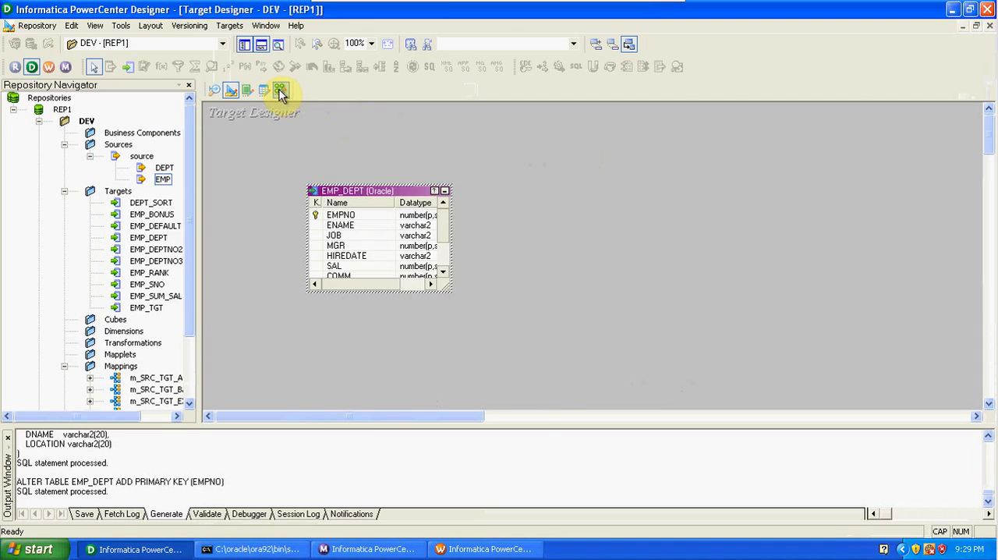
- Add the EMP_DEPT target to mapping m_SRC_TGT_SQ, hide the navigator and output panes, and enlarge the target to show all columns
{"action": "left_click", "coordinate": [281, 91]}
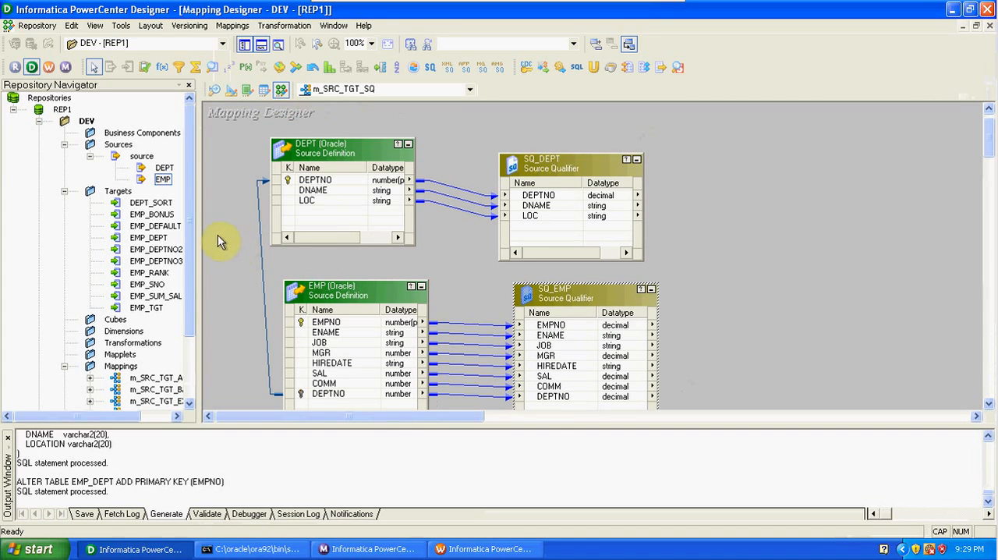
{"action": "left_click_drag", "start_coordinate": [156, 237], "coordinate": [864, 203]}
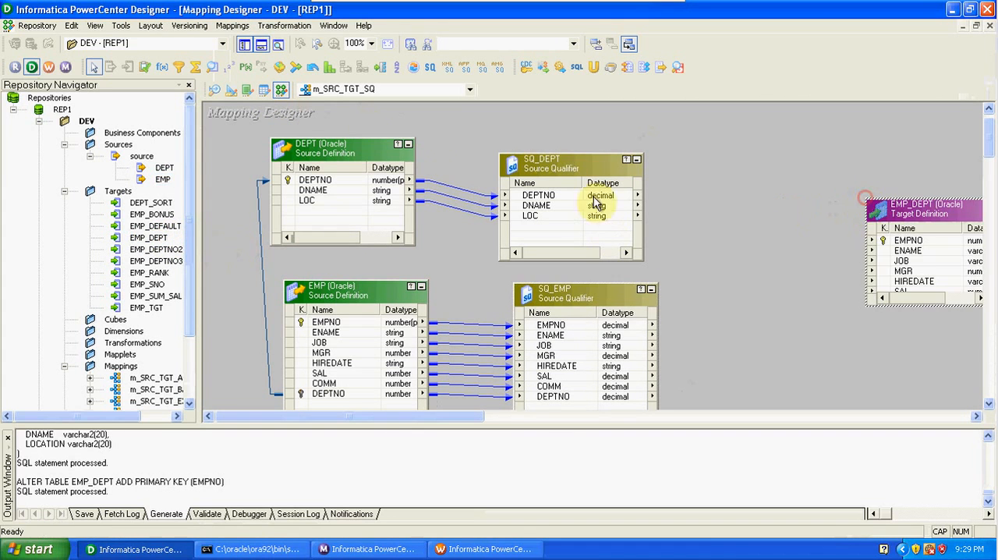
{"action": "left_click", "coordinate": [244, 44]}
{"action": "left_click", "coordinate": [261, 44]}
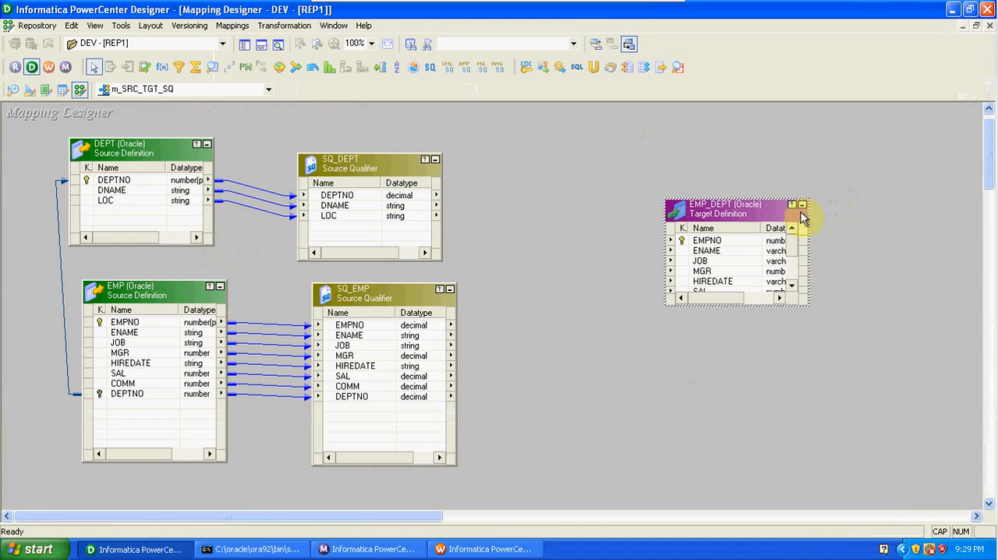
{"action": "left_click_drag", "start_coordinate": [747, 226], "coordinate": [755, 173]}
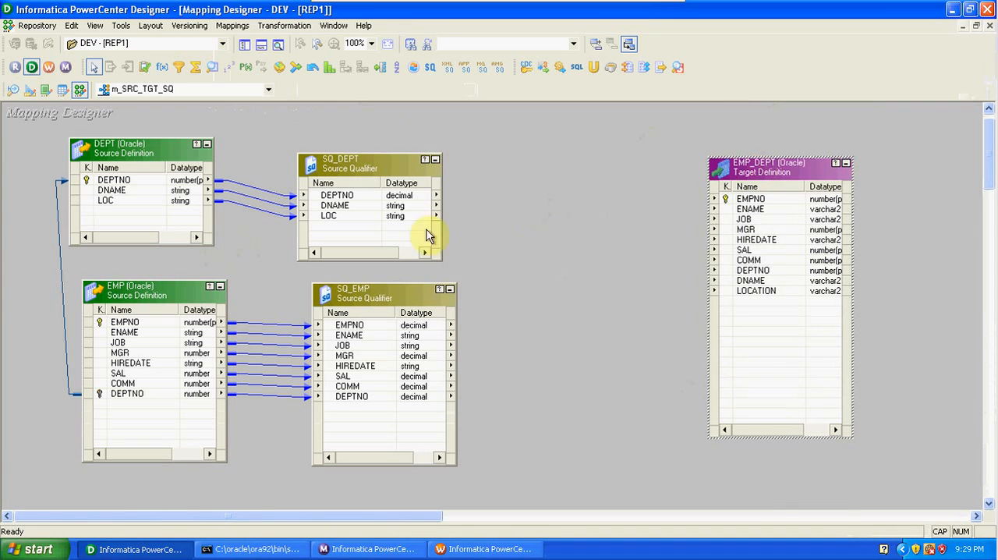
- Delete the SQ_DEPT and SQ_EMP source qualifiers from the mapping
{"action": "left_click_drag", "start_coordinate": [273, 147], "coordinate": [510, 492]}
{"action": "key", "text": "Delete"}
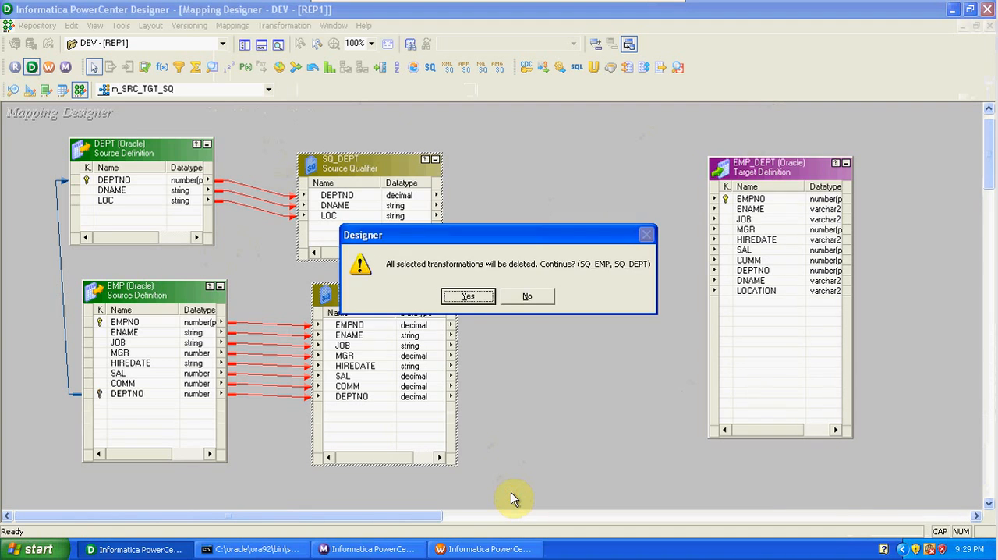
{"action": "left_click", "coordinate": [477, 293]}
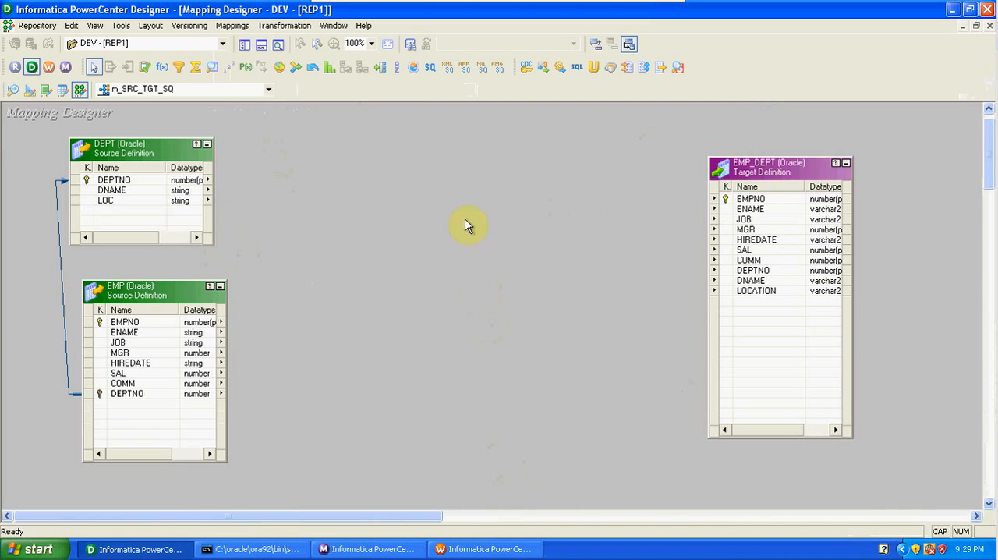
- Create one common Source Qualifier for the DEPT and EMP sources and place it between the sources and the target
{"action": "left_click", "coordinate": [430, 73]}
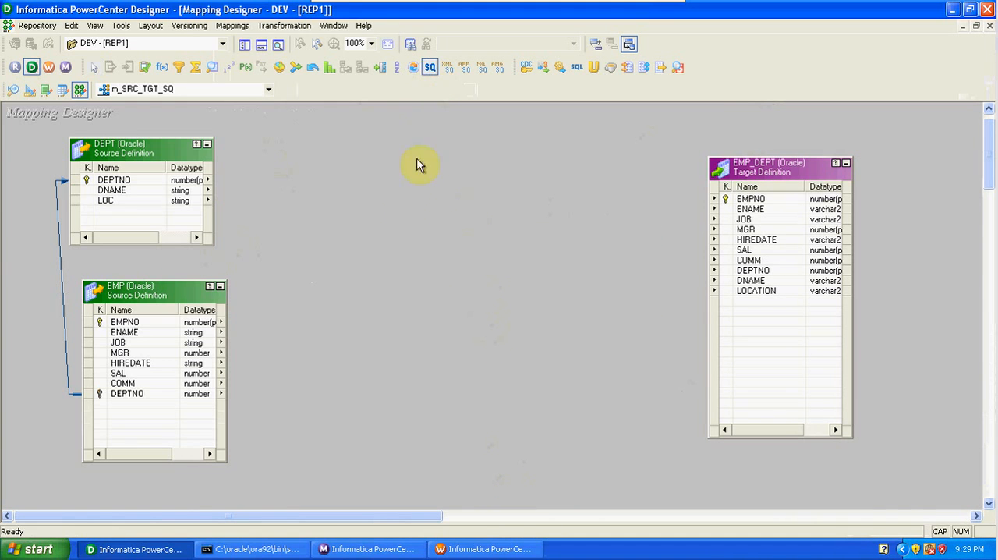
{"action": "left_click", "coordinate": [398, 214]}
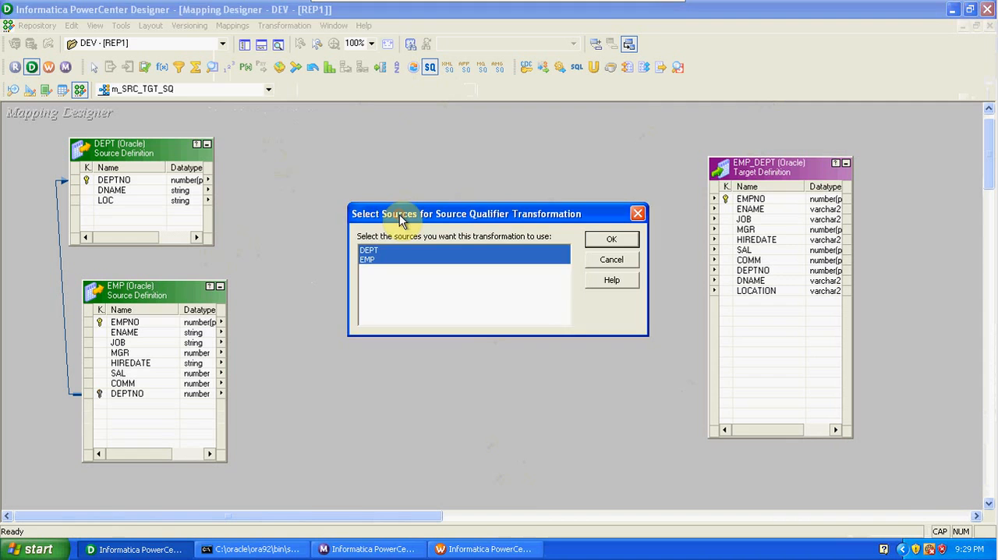
{"action": "left_click", "coordinate": [611, 239]}
{"action": "left_click_drag", "start_coordinate": [465, 216], "coordinate": [436, 175]}
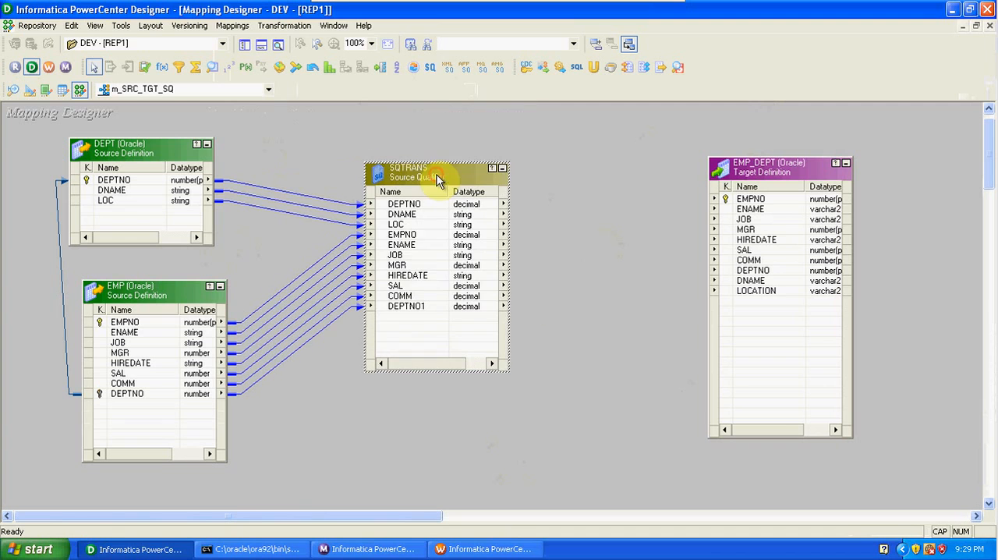
- Autolink the ports of SQTRANS to the EMP_DEPT target by name
{"action": "right_click", "coordinate": [569, 168]}
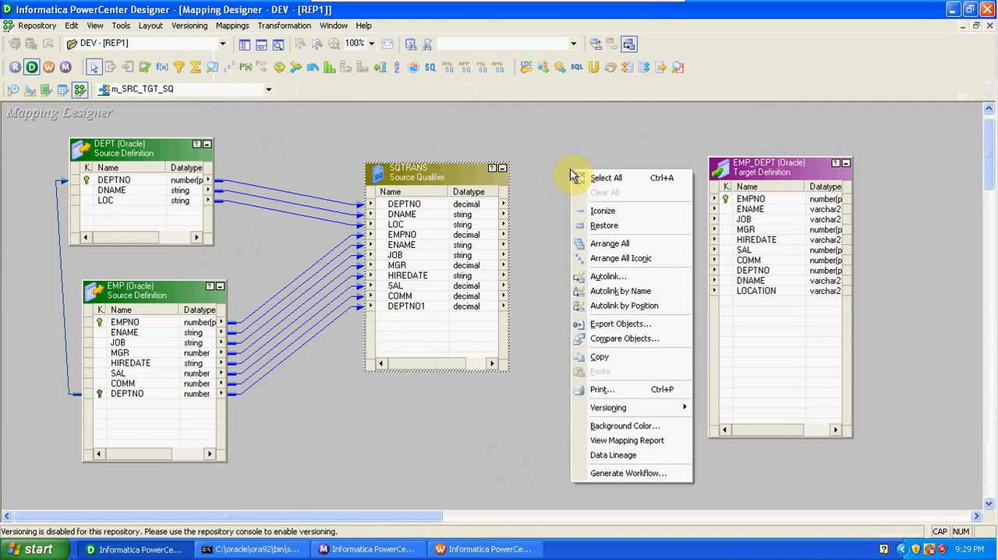
{"action": "left_click", "coordinate": [600, 276]}
{"action": "left_click", "coordinate": [452, 225]}
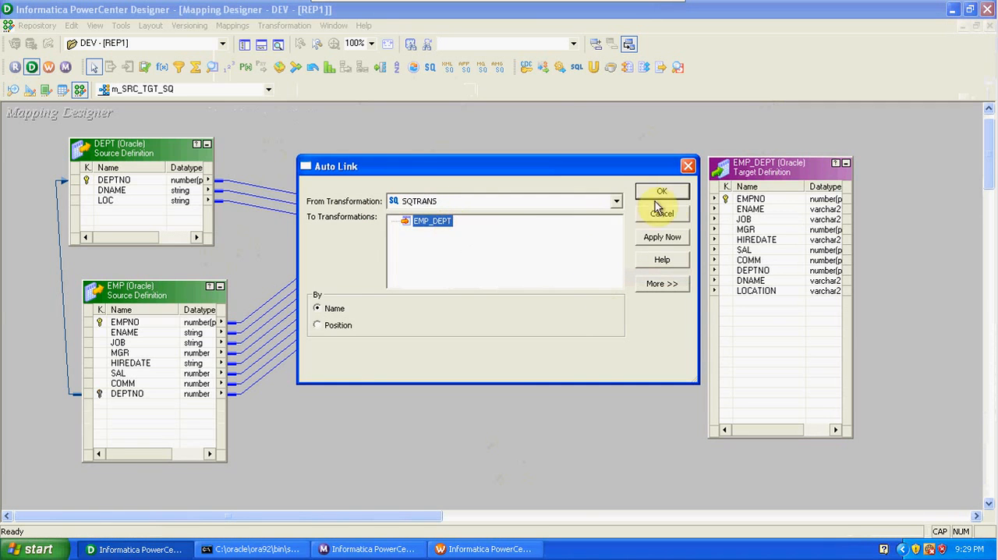
{"action": "left_click", "coordinate": [661, 191]}
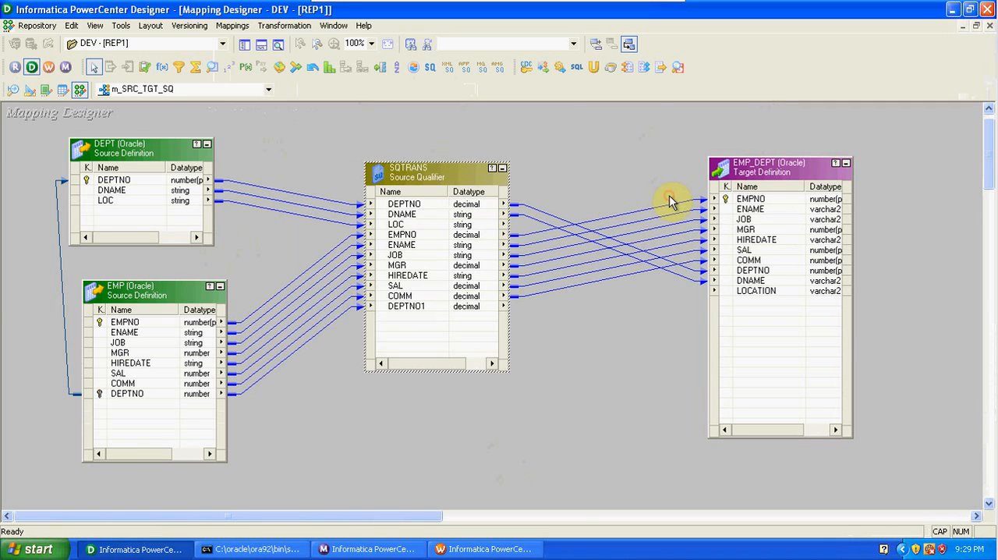
- Link the LOC port of SQTRANS to the LOCATION column of EMP_DEPT
{"action": "left_click", "coordinate": [718, 291]}
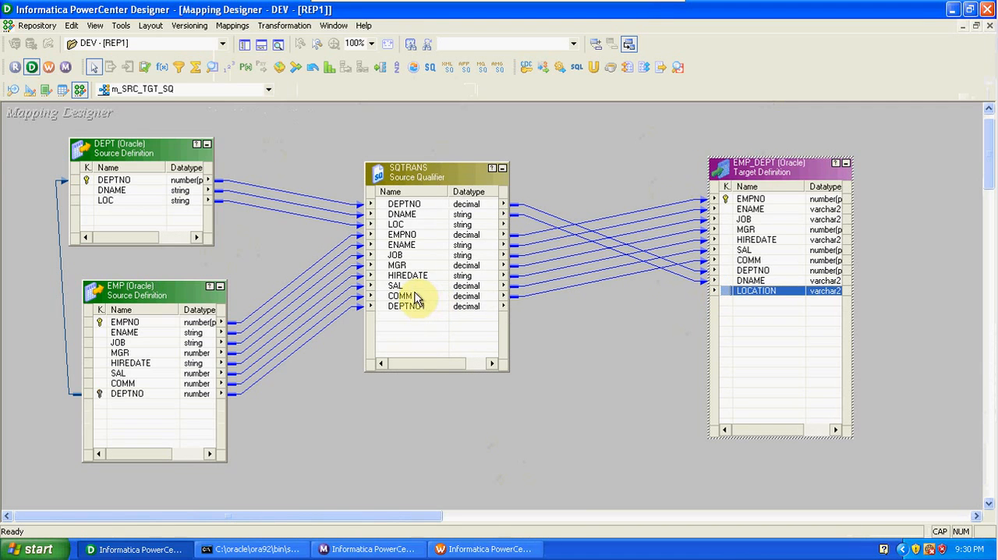
{"action": "left_click_drag", "start_coordinate": [404, 225], "coordinate": [746, 293]}
{"action": "left_click", "coordinate": [618, 318]}
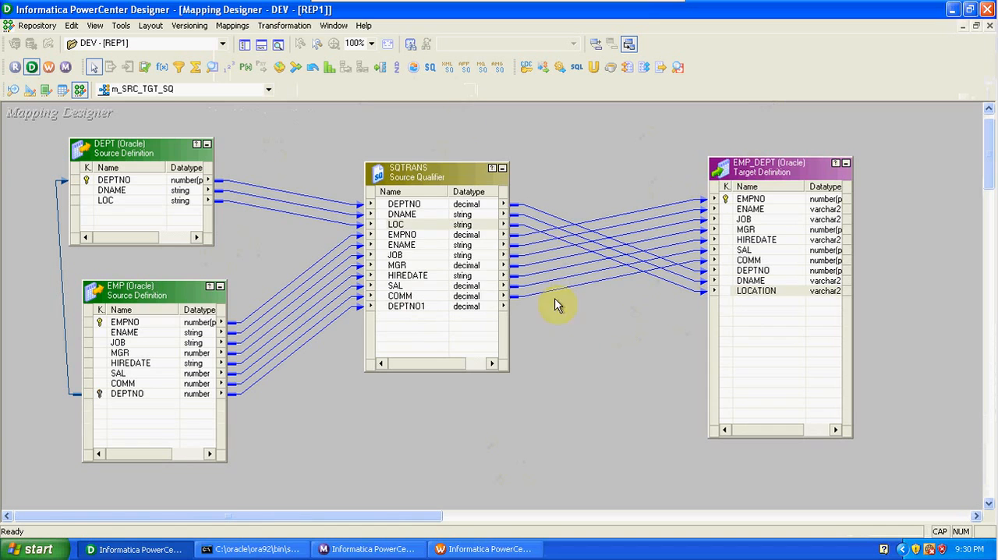
- Open the SQTRANS properties and generate the default SQL query that joins DEPT and EMP on DEPTNO
{"action": "double_click", "coordinate": [445, 174]}
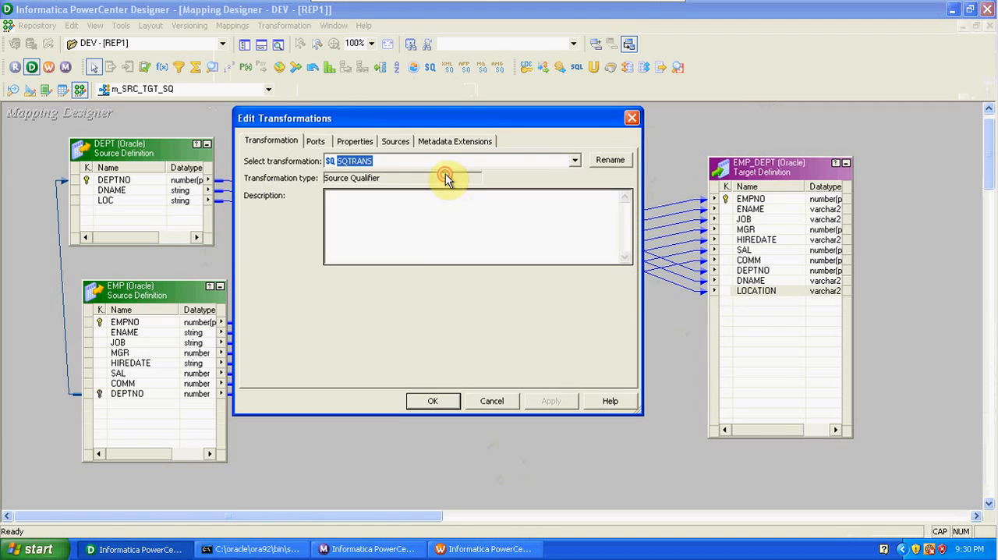
{"action": "left_click", "coordinate": [318, 140]}
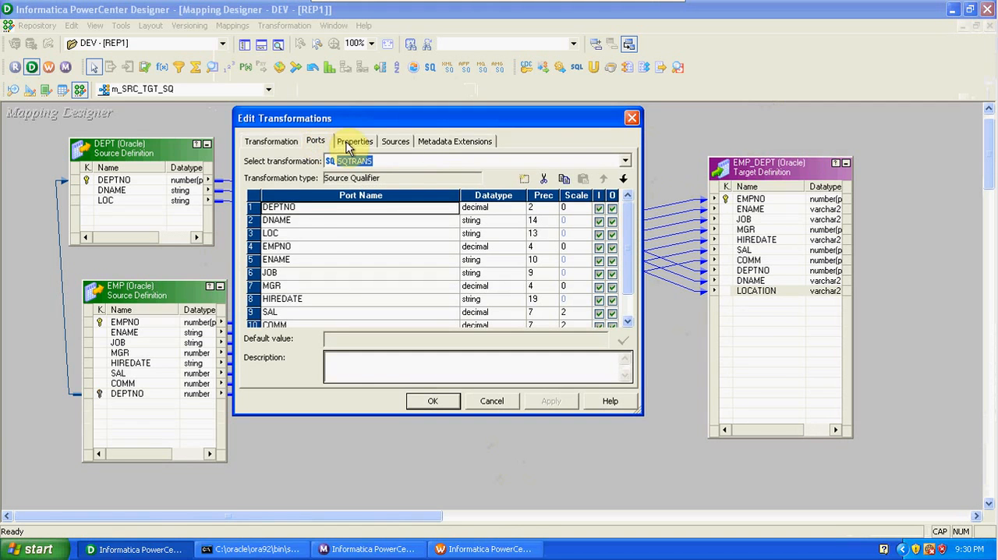
{"action": "left_click", "coordinate": [348, 148]}
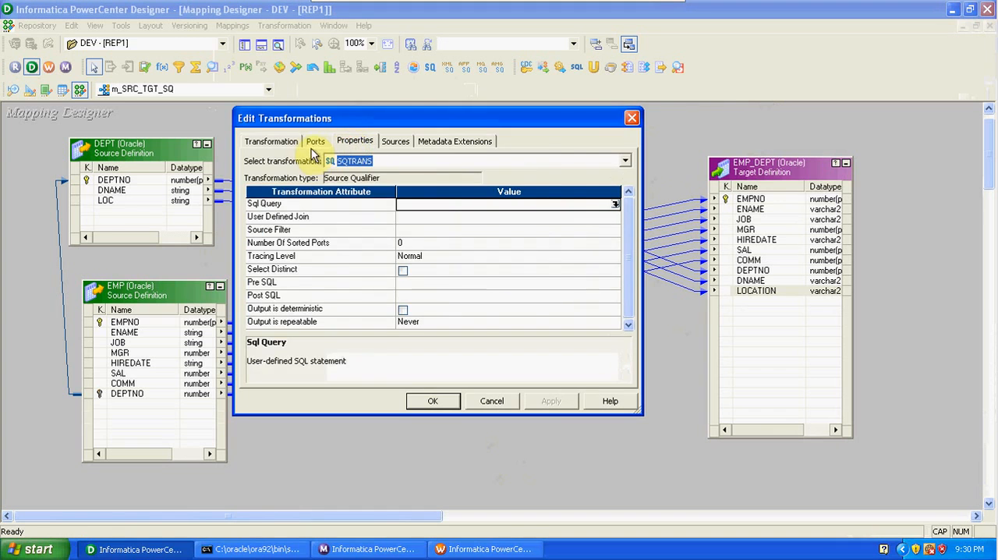
{"action": "left_click", "coordinate": [312, 148]}
{"action": "left_click", "coordinate": [351, 143]}
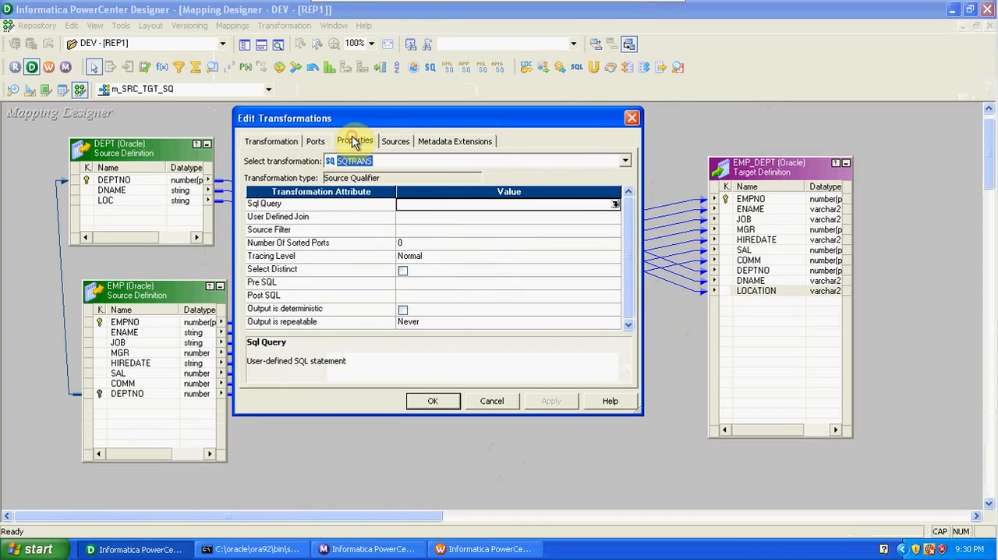
{"action": "left_click", "coordinate": [614, 205]}
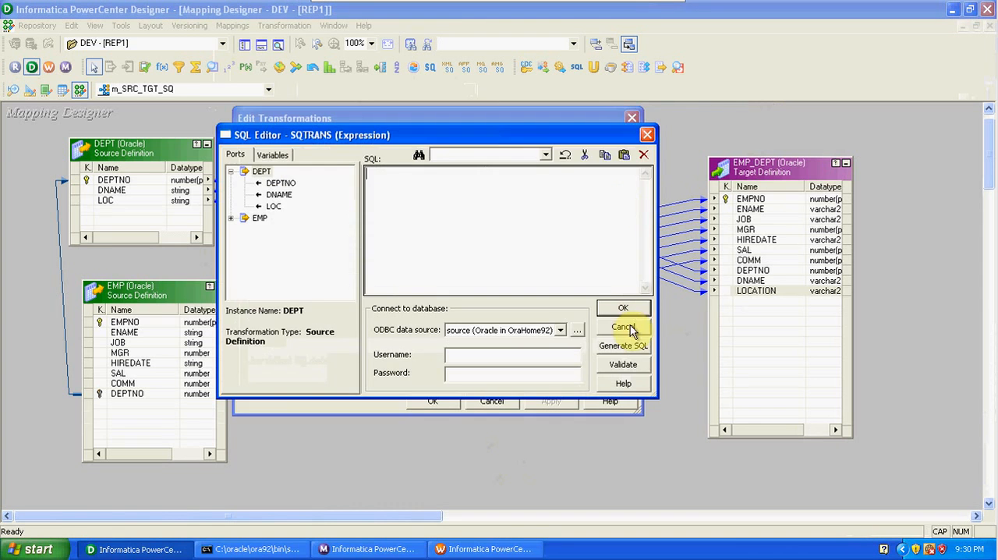
{"action": "left_click", "coordinate": [631, 345]}
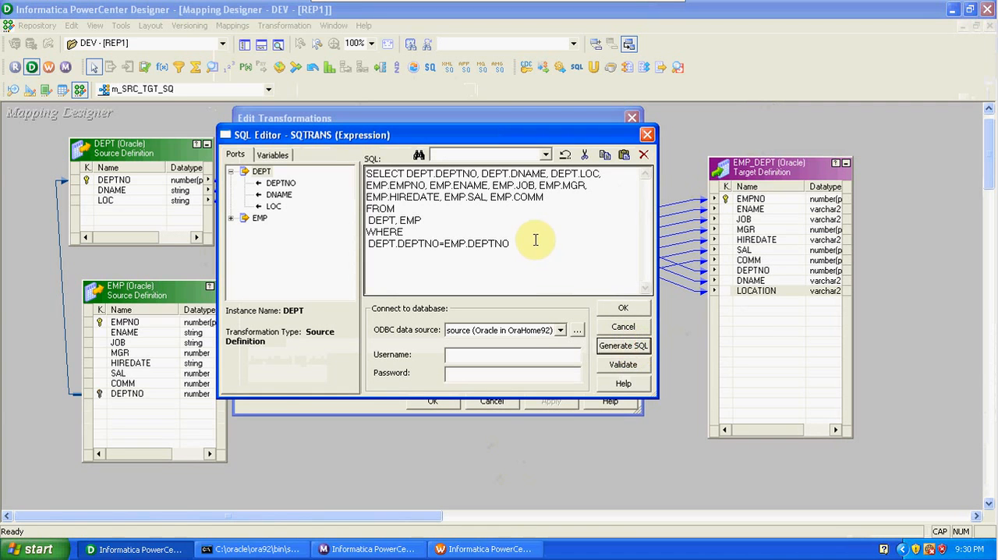
{"action": "left_click_drag", "start_coordinate": [536, 240], "coordinate": [366, 255]}
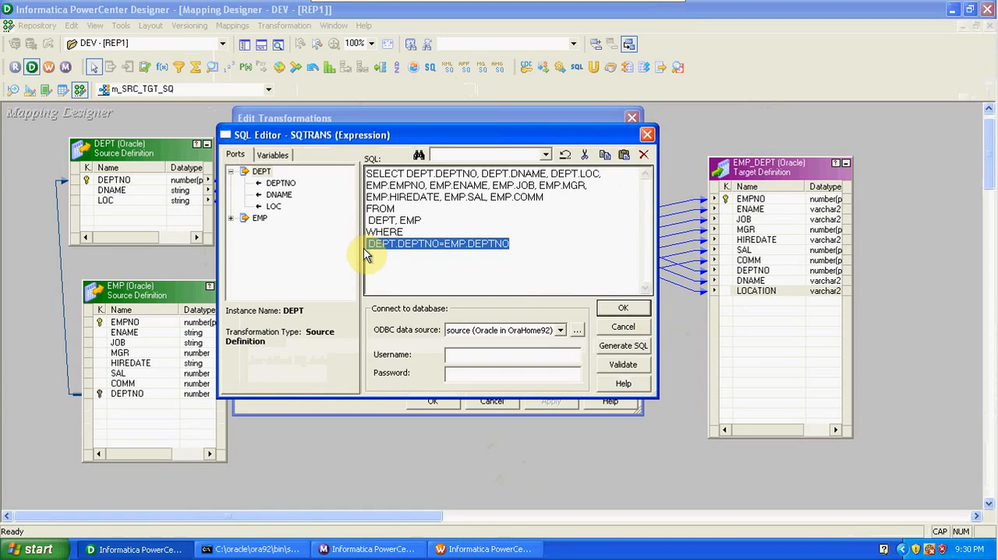
- Reformat the generated query so each selected DEPT and EMP column stands on its own line, and accept it as the Sql Query
{"action": "left_click", "coordinate": [405, 173]}
{"action": "key", "text": "Return"}
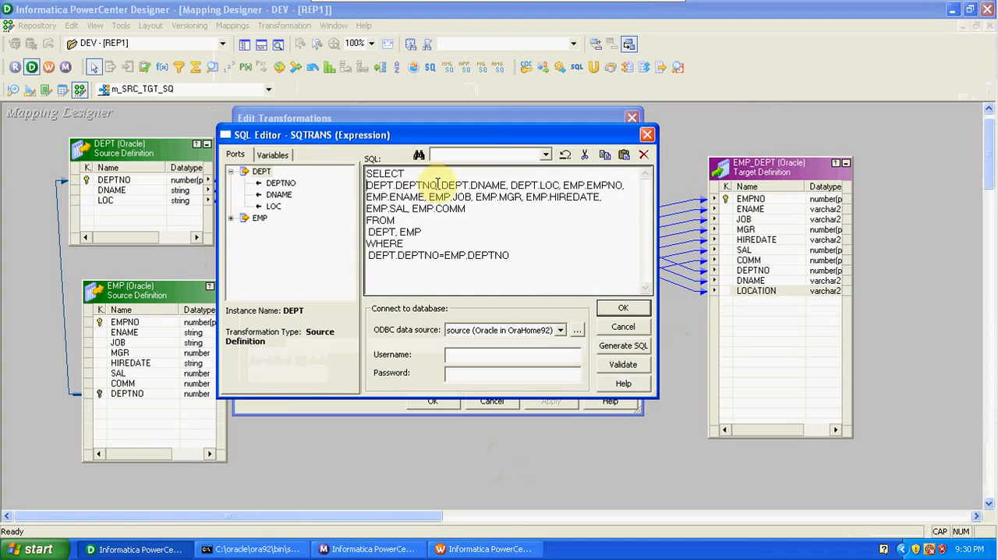
{"action": "left_click", "coordinate": [439, 186]}
{"action": "key", "text": "Return"}
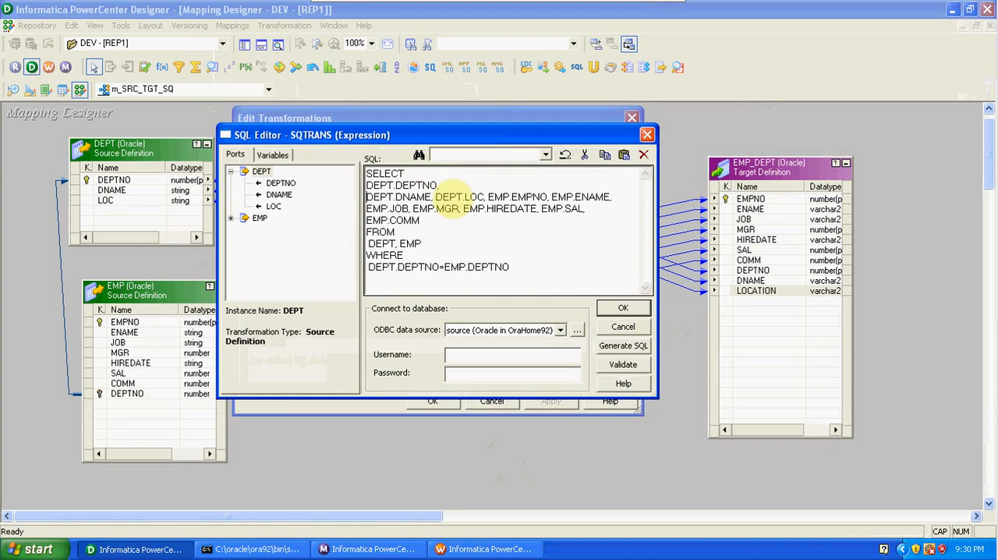
{"action": "left_click", "coordinate": [438, 196]}
{"action": "key", "text": "Return"}
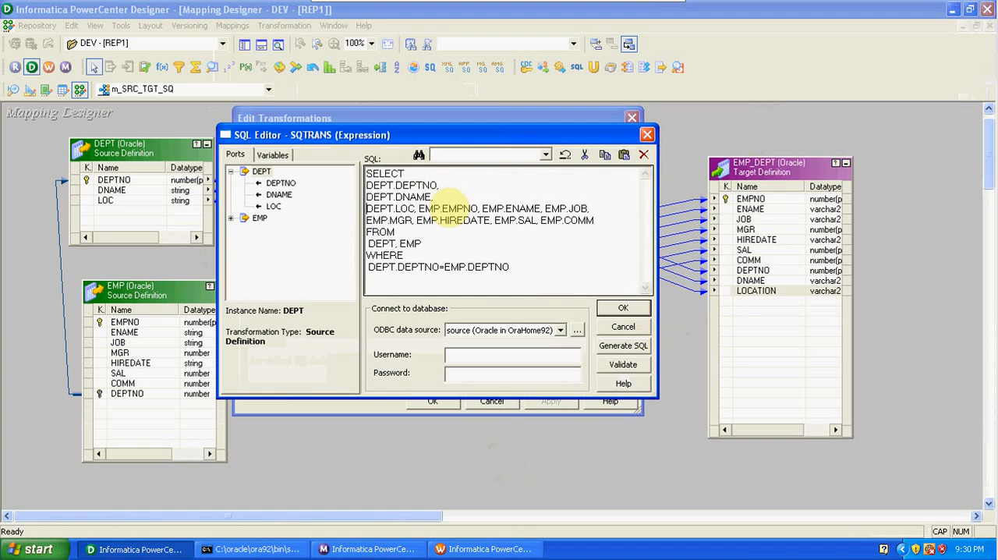
{"action": "left_click", "coordinate": [420, 209]}
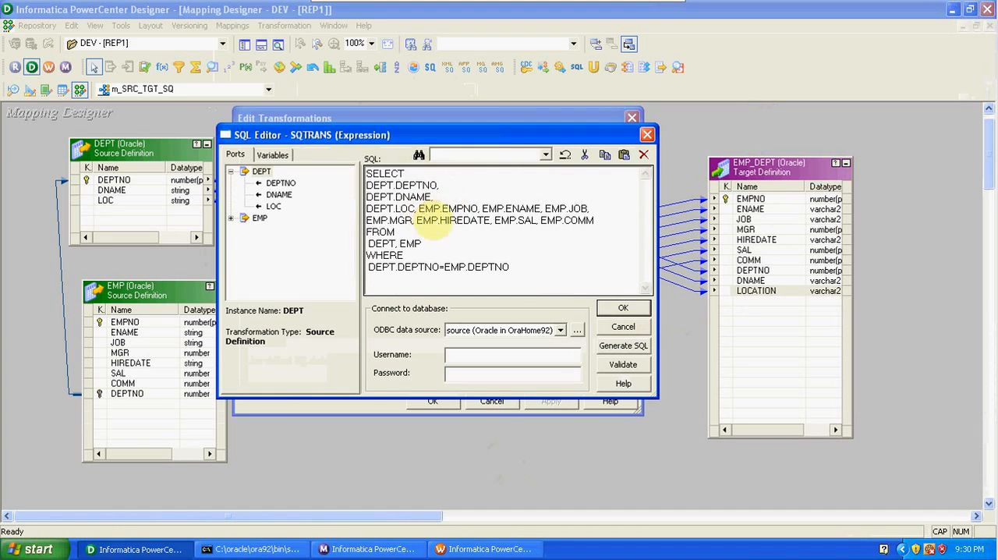
{"action": "key", "text": "Return"}
{"action": "left_click", "coordinate": [427, 221]}
{"action": "key", "text": "Return"}
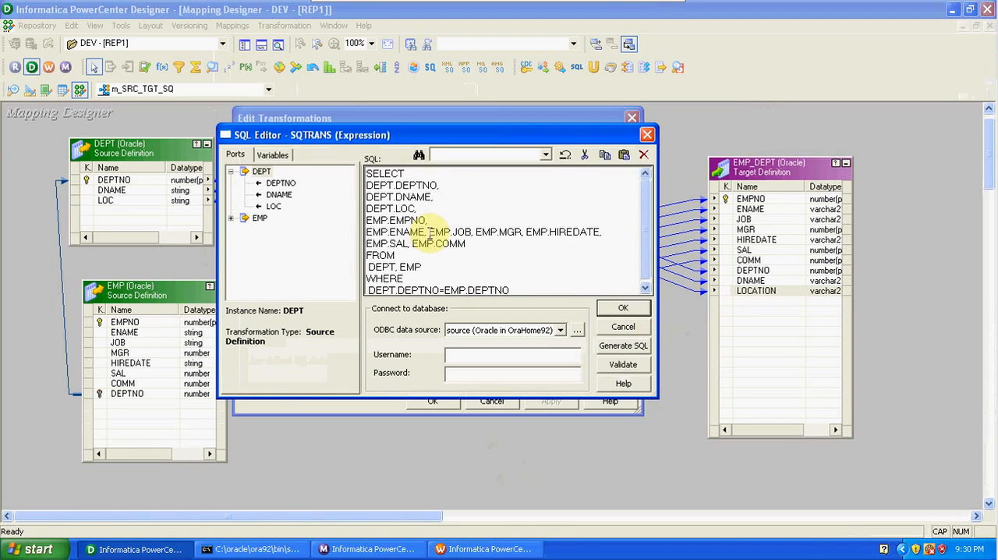
{"action": "left_click", "coordinate": [426, 232]}
{"action": "key", "text": "Return"}
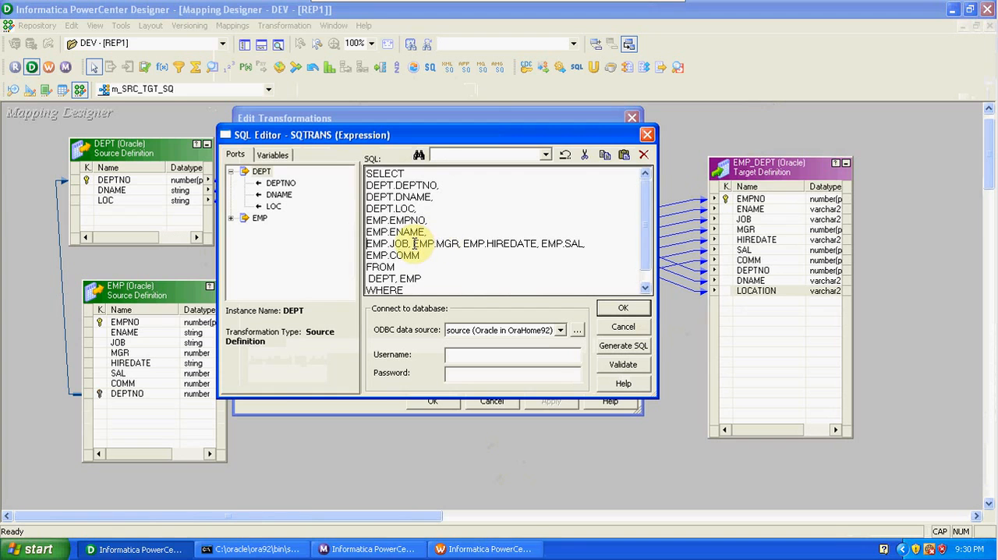
{"action": "left_click", "coordinate": [413, 244]}
{"action": "key", "text": "Return"}
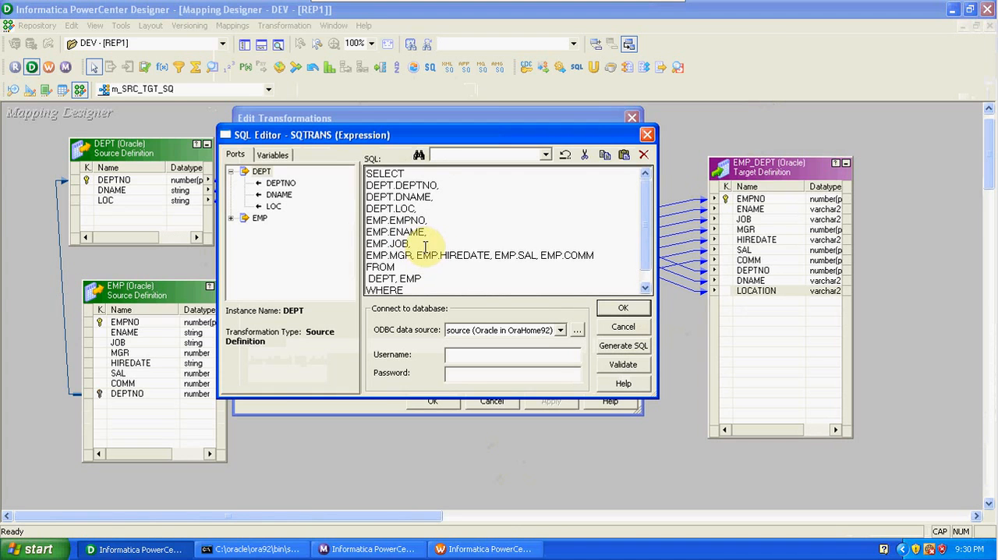
{"action": "left_click", "coordinate": [414, 255]}
{"action": "key", "text": "Return"}
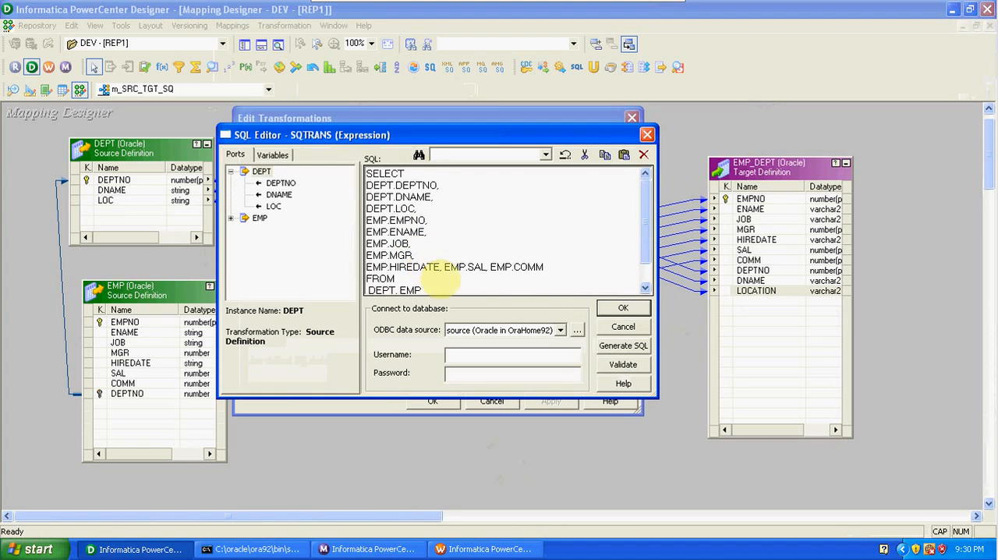
{"action": "left_click", "coordinate": [443, 268]}
{"action": "key", "text": "Return"}
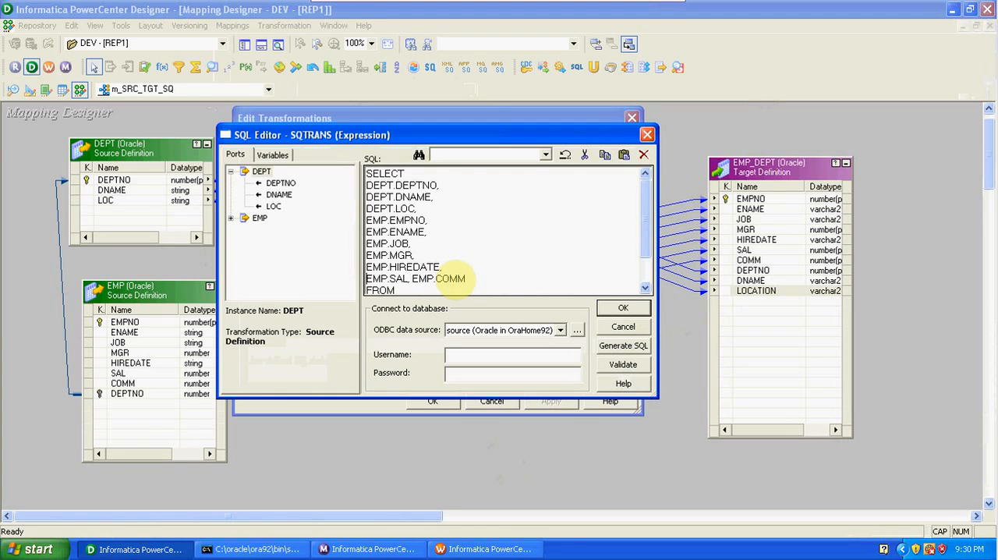
{"action": "left_click", "coordinate": [411, 279]}
{"action": "key", "text": "Return"}
{"action": "left_click_drag", "start_coordinate": [647, 217], "coordinate": [645, 250]}
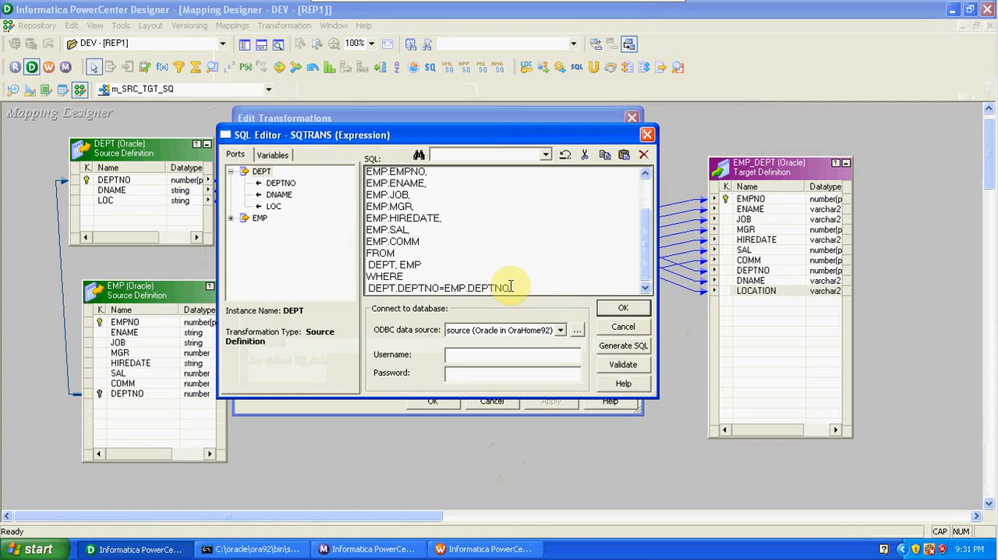
{"action": "left_click", "coordinate": [621, 309]}
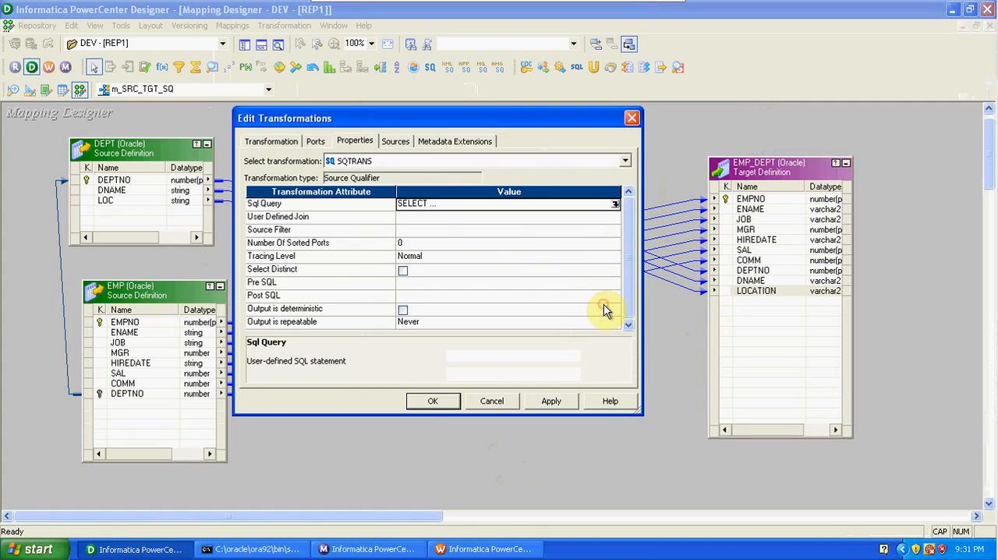
- Review the Source Filter, User Defined Join and Number Of Sorted Ports attributes, and accept the SQTRANS changes
{"action": "left_click", "coordinate": [418, 232]}
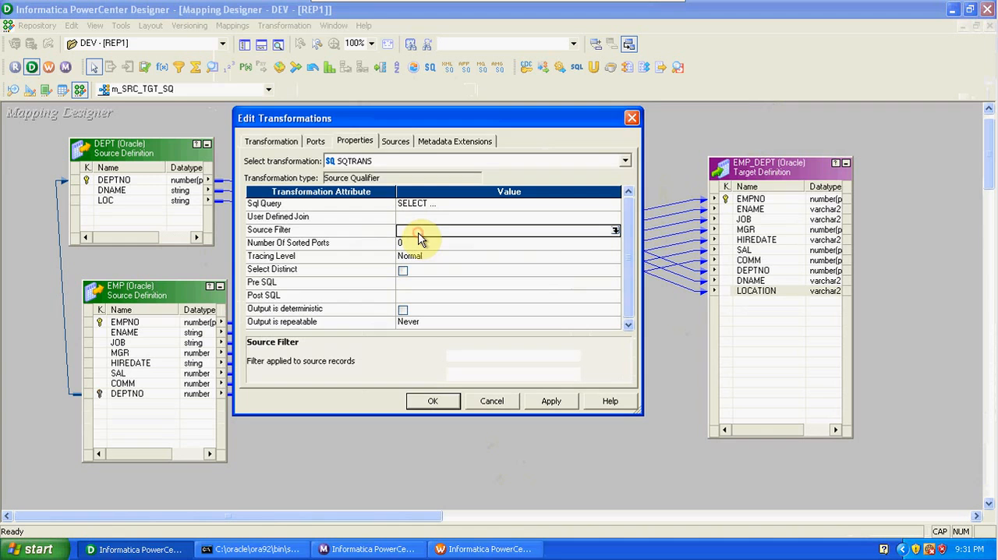
{"action": "left_click", "coordinate": [410, 219]}
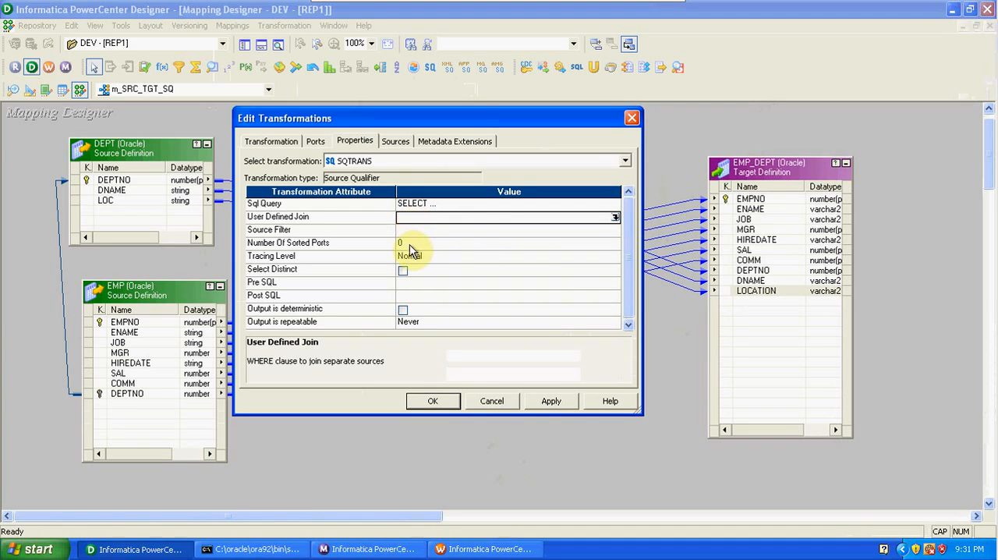
{"action": "left_click", "coordinate": [410, 244]}
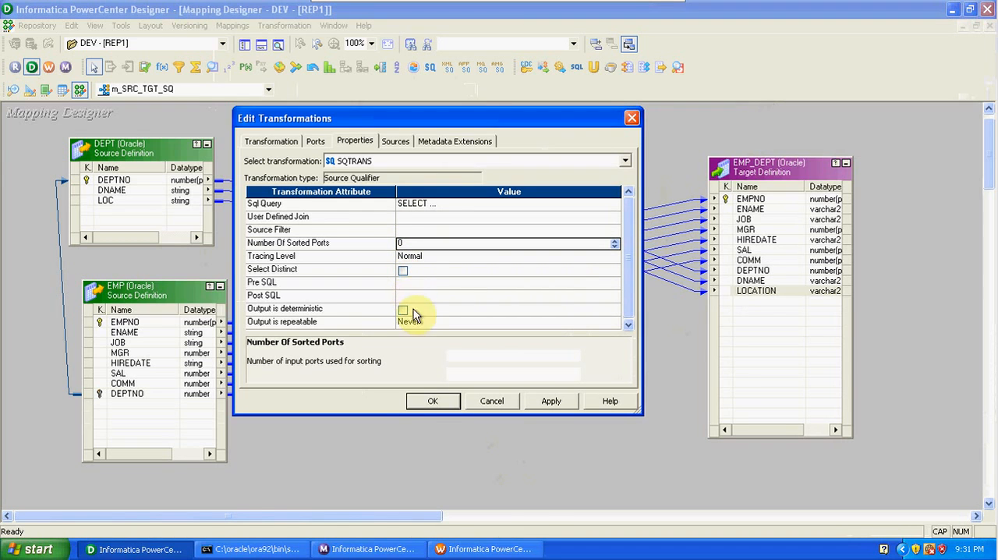
{"action": "left_click", "coordinate": [439, 401]}
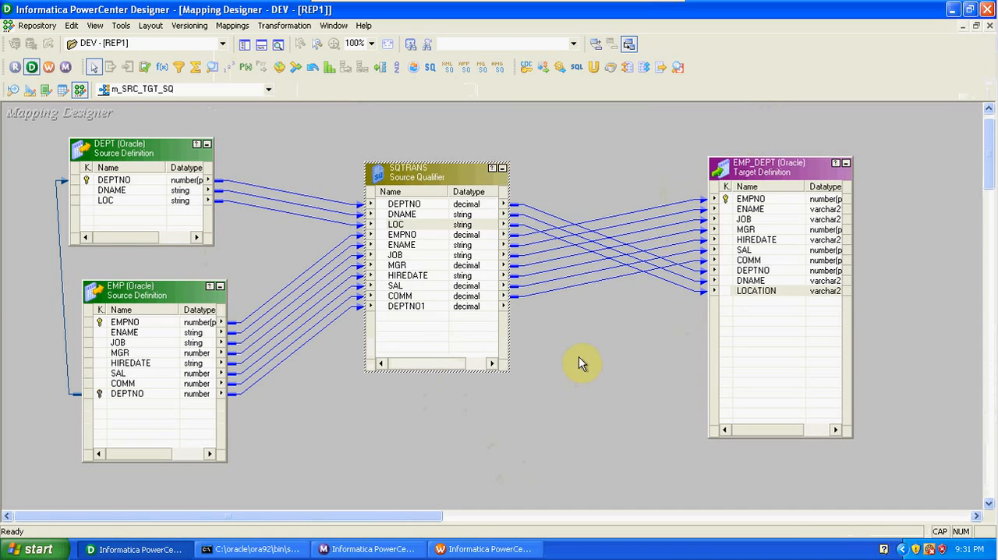
- Validate the m_SRC_TGT_SQ mapping and save it to the repository
{"action": "left_click", "coordinate": [579, 359]}
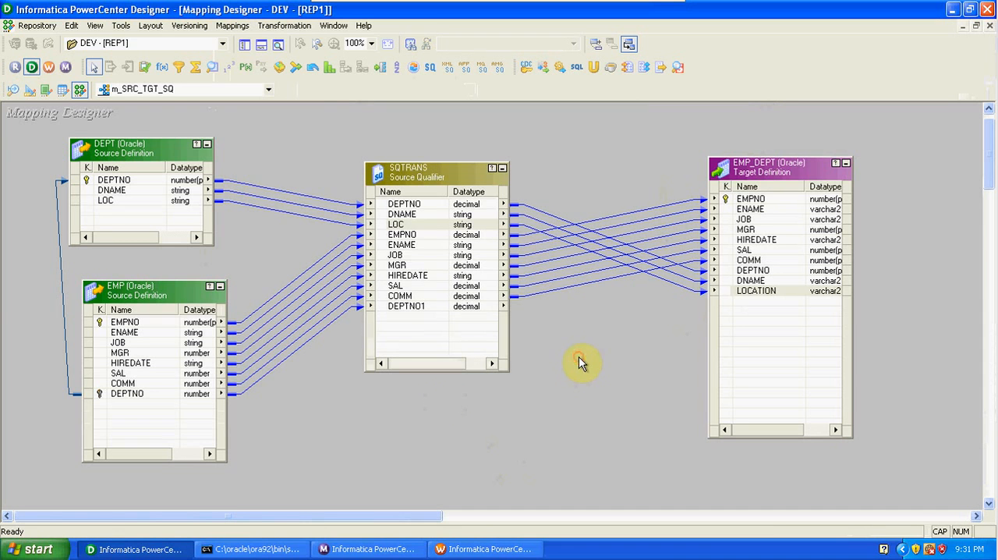
{"action": "left_click", "coordinate": [232, 25]}
{"action": "left_click", "coordinate": [247, 116]}
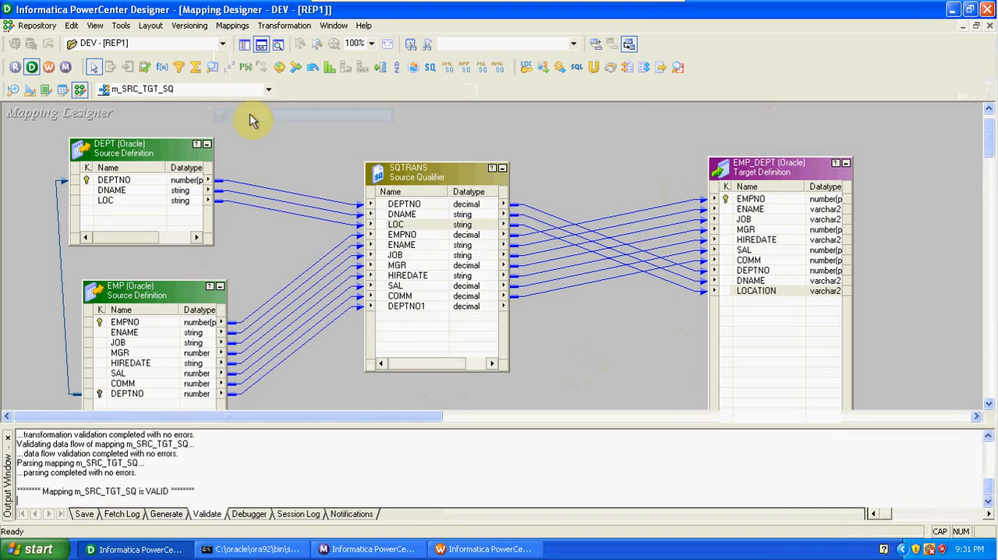
{"action": "key", "text": "ctrl+s"}
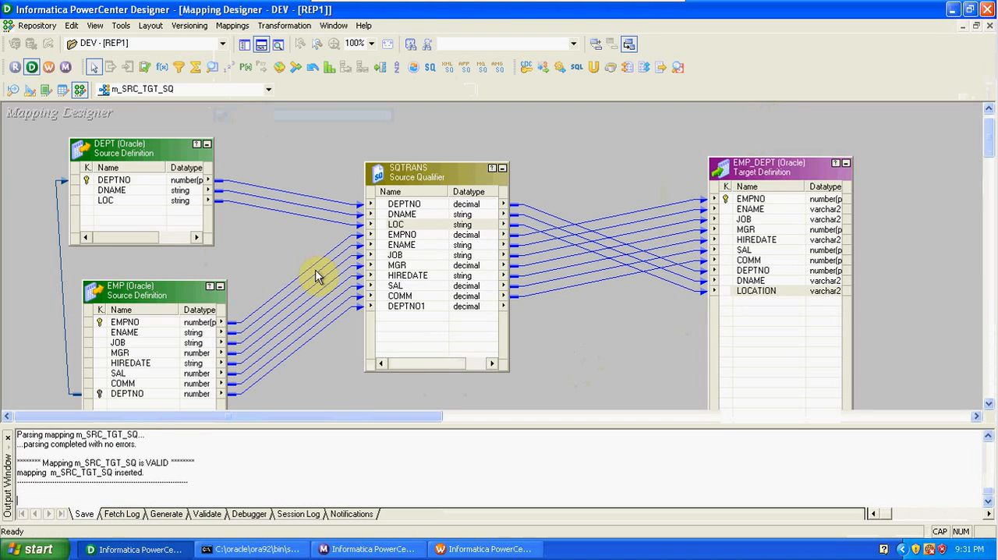
- Switch to Workflow Manager and create a workflow named w_SRC_TGT_SQ
{"action": "left_click", "coordinate": [49, 67]}
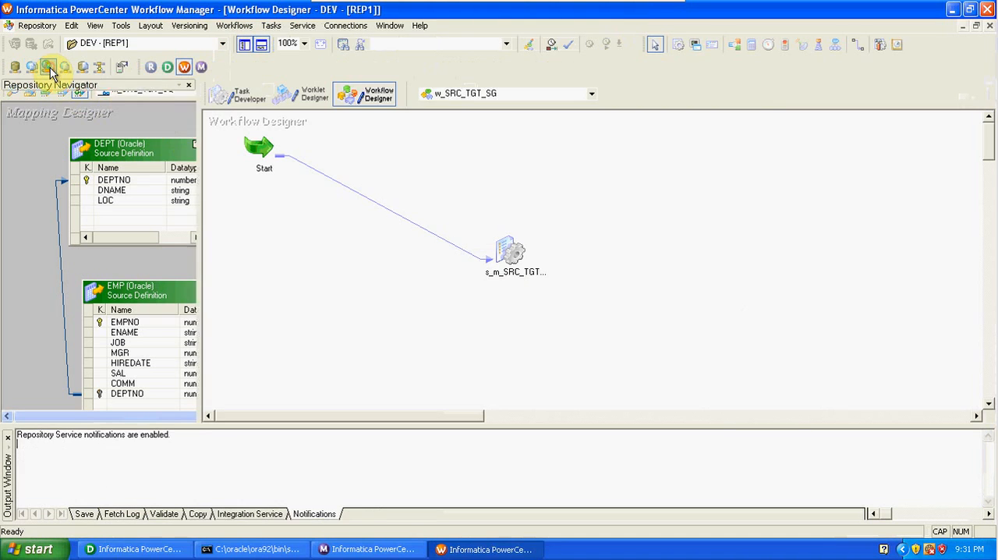
{"action": "left_click", "coordinate": [234, 25]}
{"action": "left_click", "coordinate": [253, 45]}
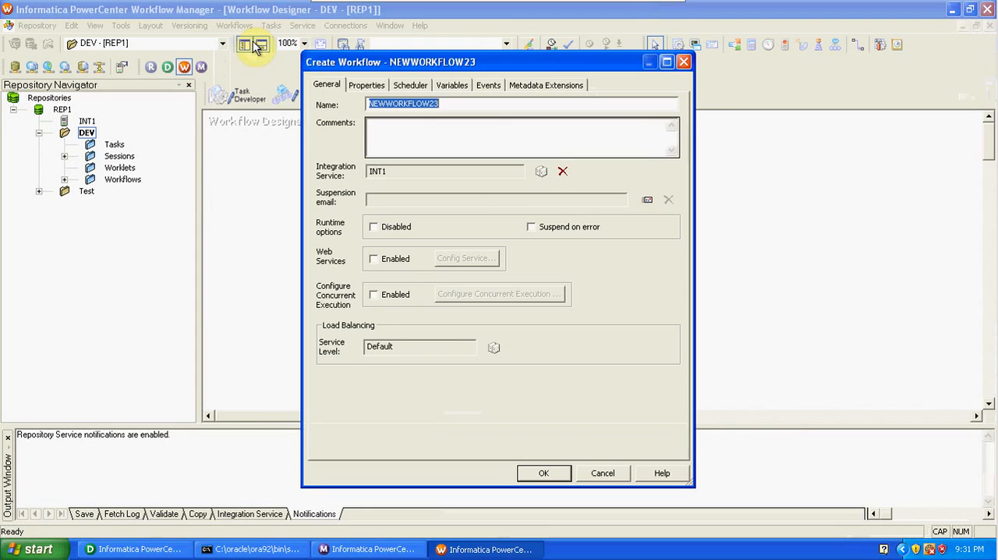
{"action": "type", "text": "w_SRC_TGT_SQ"}
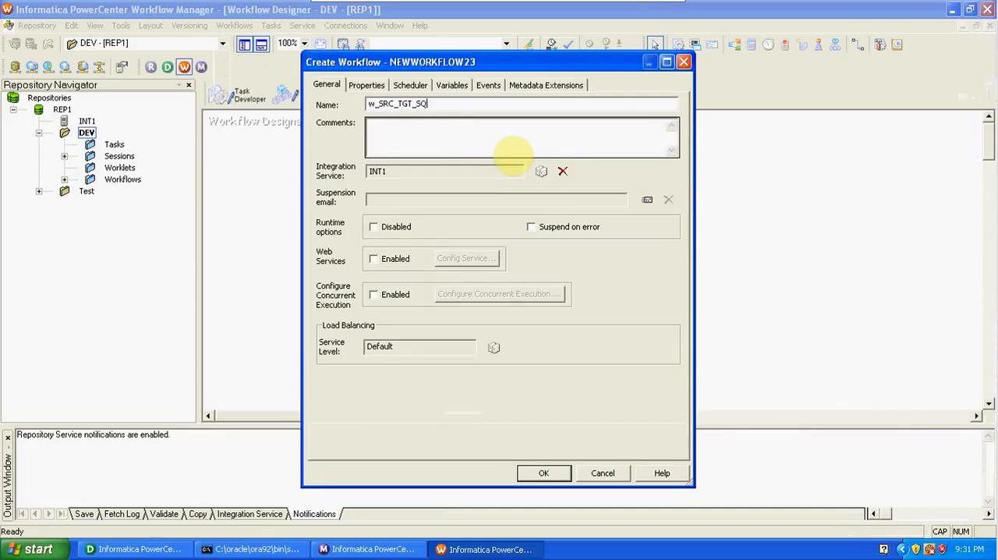
{"action": "left_click", "coordinate": [541, 471]}
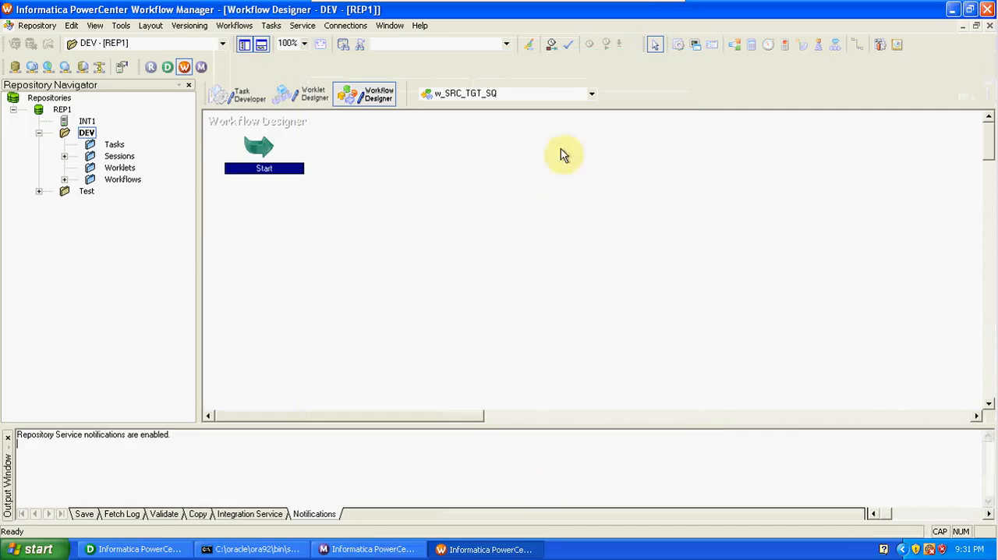
- Add a session task for the m_SRC_TGT_SQ mapping to the workflow and link Start to it
{"action": "left_click", "coordinate": [681, 45]}
{"action": "left_click", "coordinate": [462, 188]}
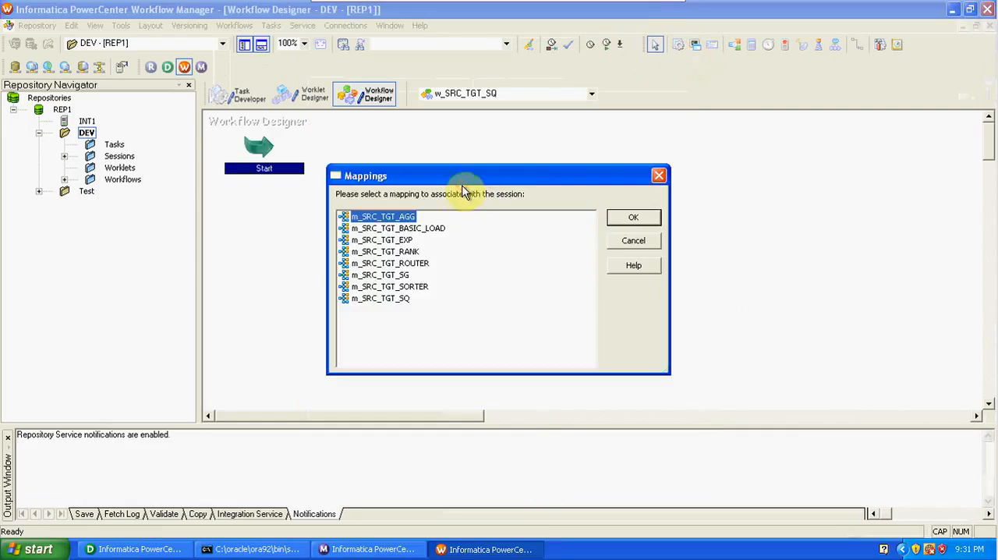
{"action": "left_click", "coordinate": [400, 299]}
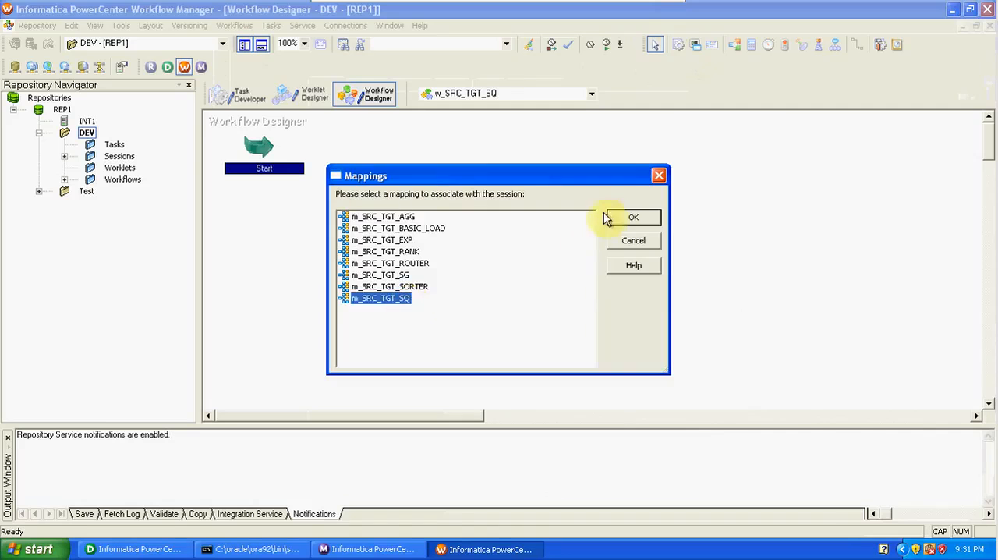
{"action": "left_click", "coordinate": [616, 220]}
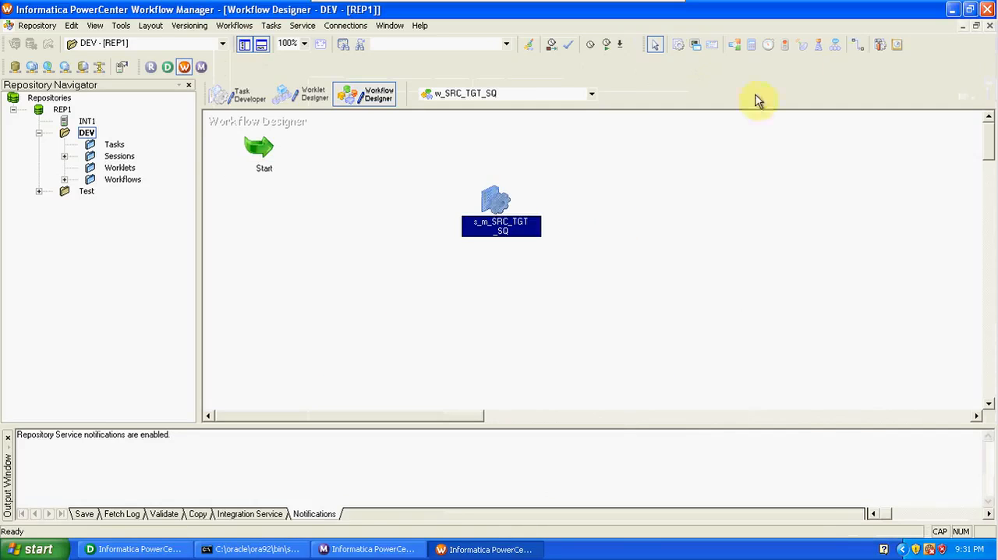
{"action": "left_click", "coordinate": [857, 47]}
{"action": "mouse_move", "coordinate": [265, 145]}
{"action": "left_mouse_down"}
{"action": "mouse_move", "coordinate": [473, 218]}
{"action": "mouse_move", "coordinate": [506, 206]}
{"action": "left_mouse_up"}
- Set the EMP_DEPT target load type to Normal in the s_m_SRC_TGT_SQ session, check the SQTRANS source settings, and accept the changes
{"action": "double_click", "coordinate": [506, 206]}
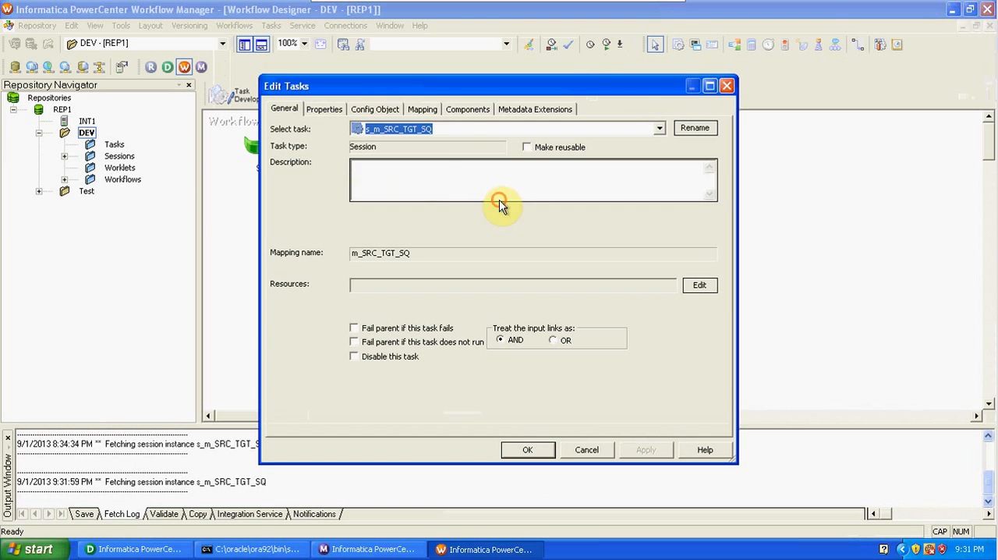
{"action": "left_click", "coordinate": [416, 113]}
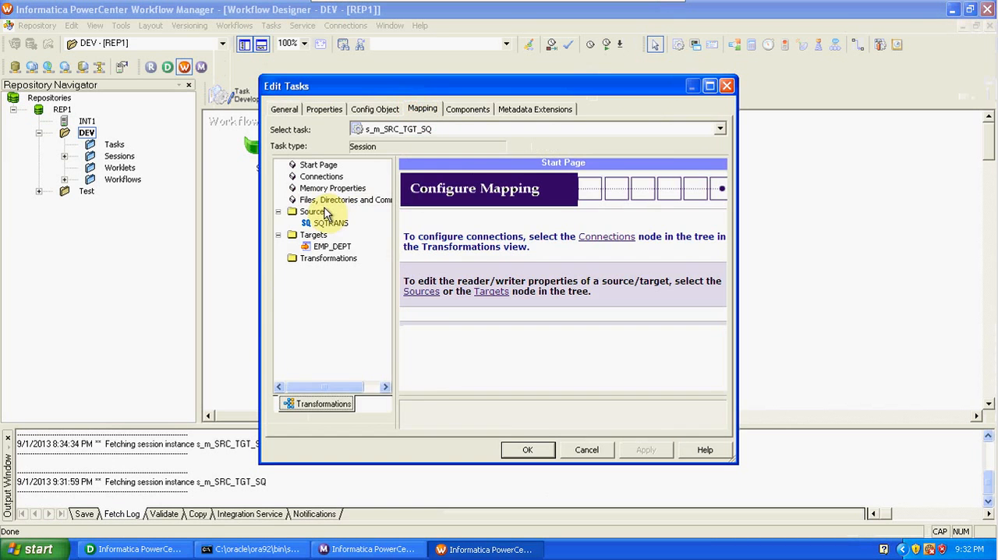
{"action": "left_click", "coordinate": [325, 223]}
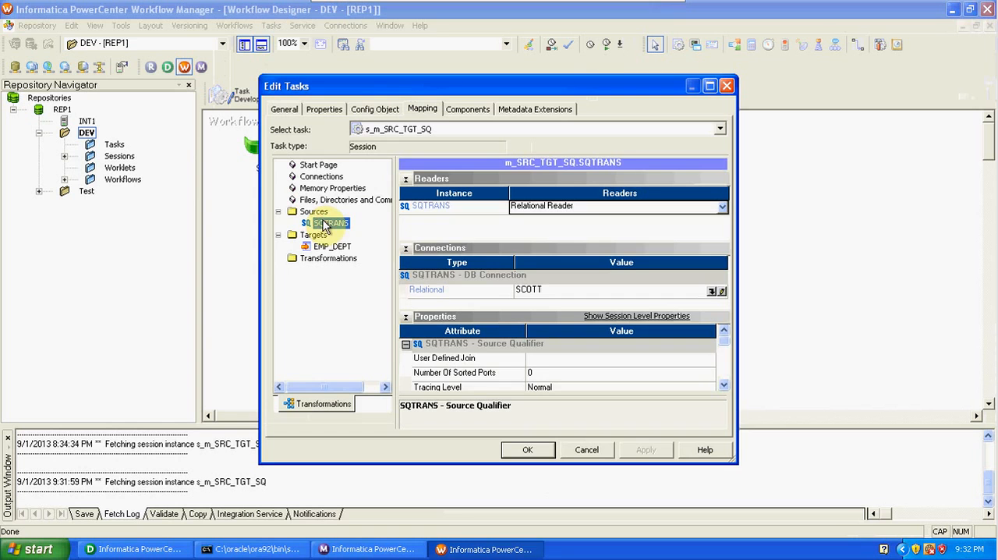
{"action": "left_click", "coordinate": [336, 248]}
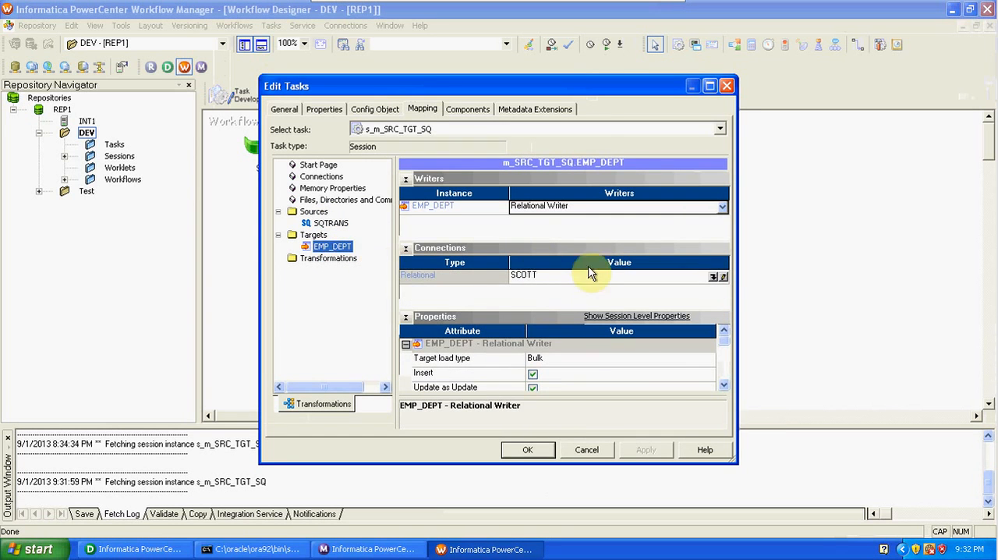
{"action": "left_click", "coordinate": [588, 279]}
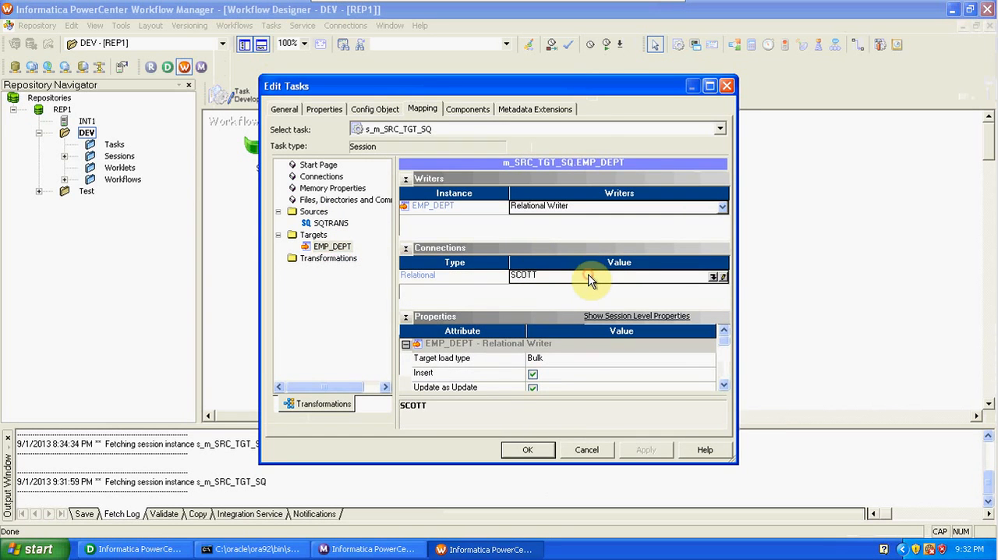
{"action": "left_click", "coordinate": [558, 367]}
{"action": "left_click", "coordinate": [561, 380]}
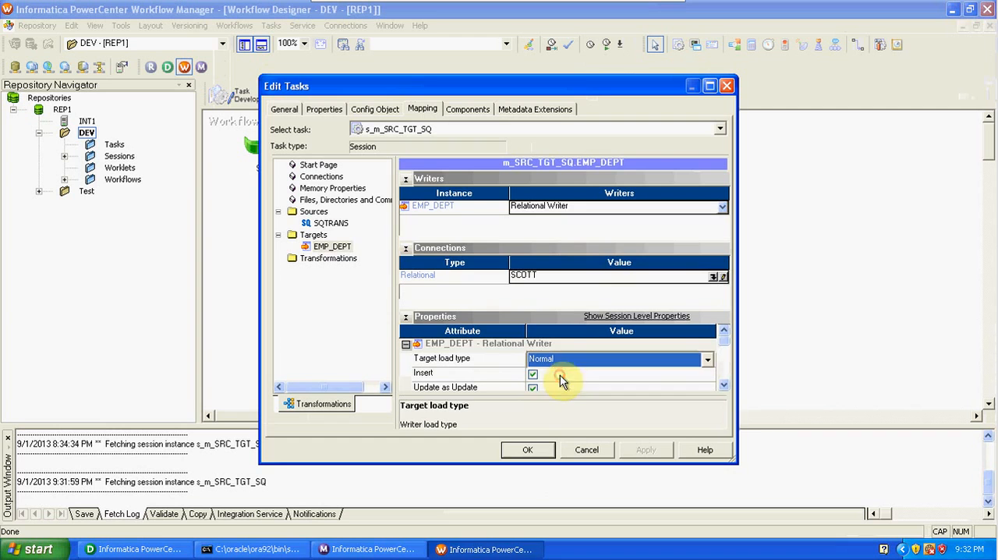
{"action": "left_click", "coordinate": [333, 260]}
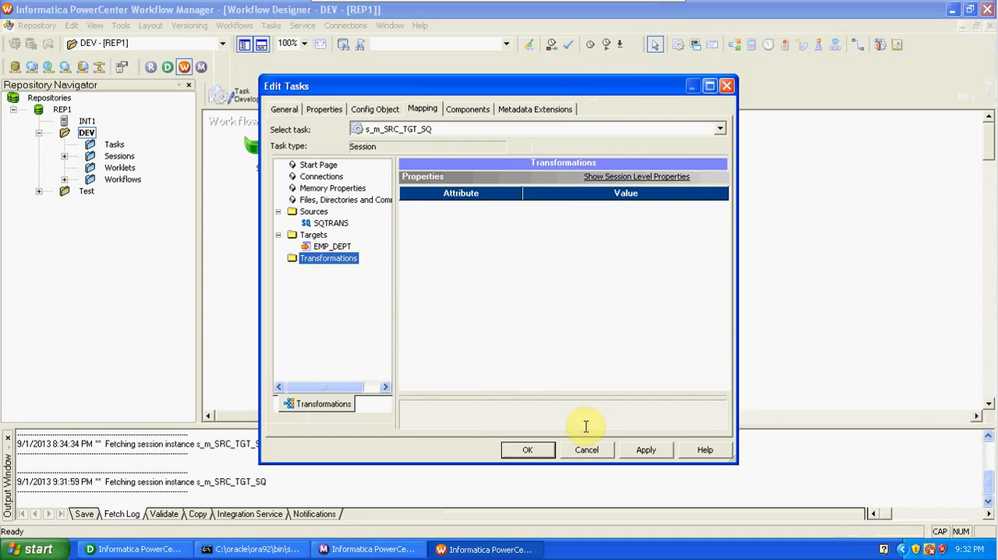
{"action": "left_click", "coordinate": [334, 224]}
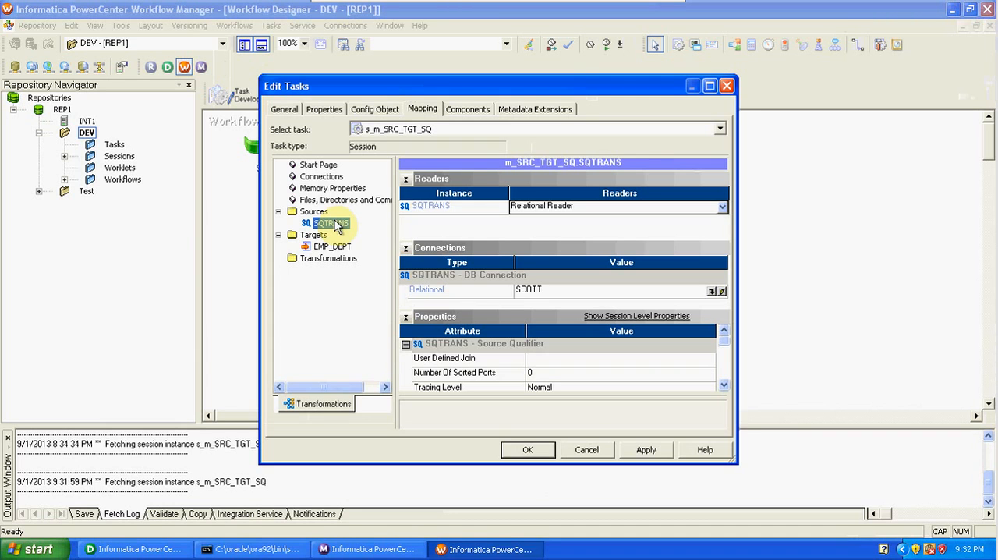
{"action": "left_click", "coordinate": [540, 451]}
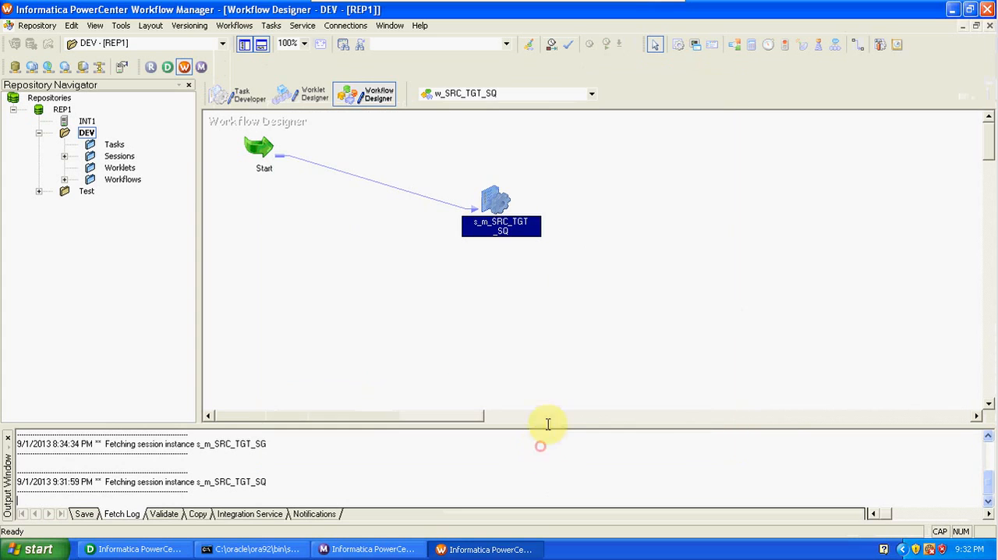
- Save the w_SRC_TGT_SQ workflow to the repository and start it
{"action": "key", "text": "ctrl+s"}
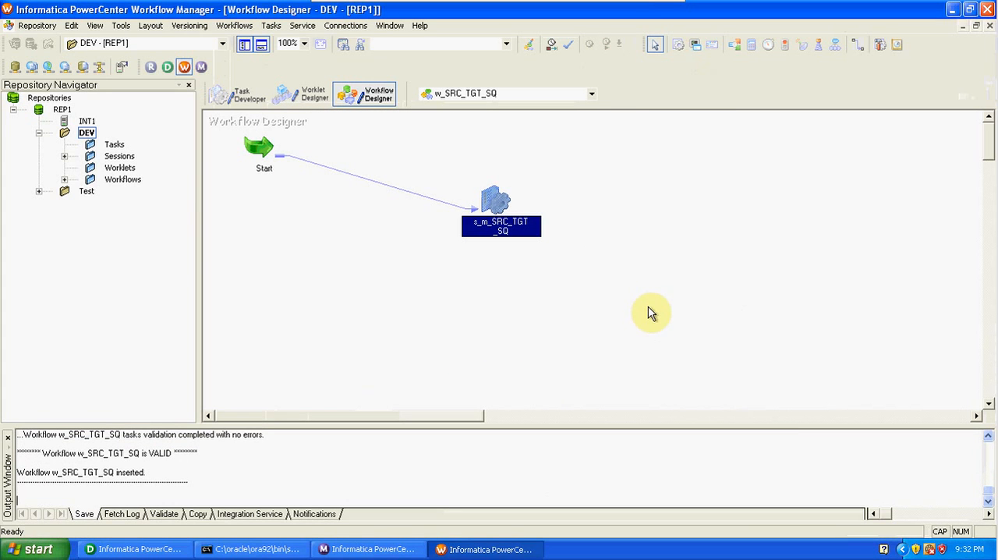
{"action": "left_click", "coordinate": [227, 28]}
{"action": "left_click", "coordinate": [243, 106]}
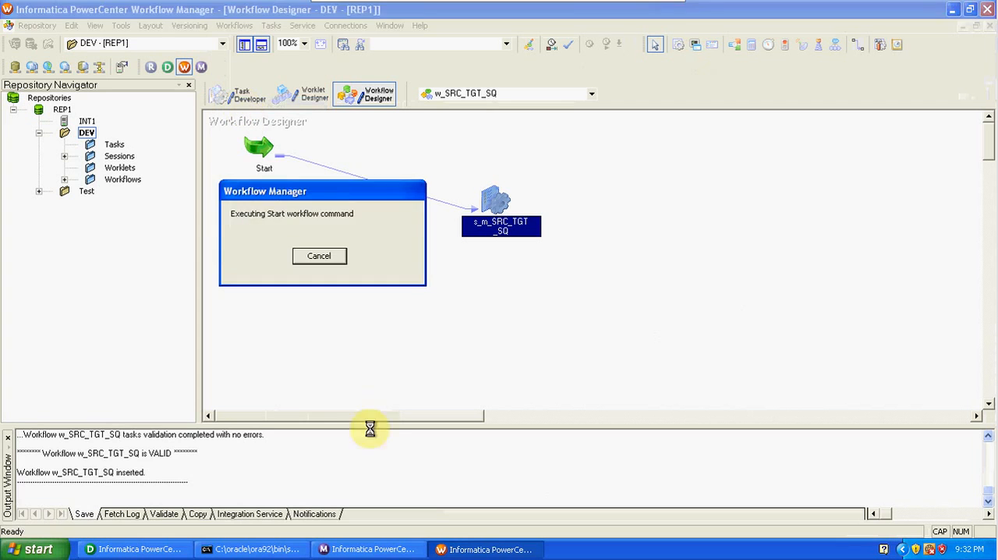
- Switch to Workflow Monitor and get the run properties of the latest s_m_SRC_TGT_SQ session run
{"action": "left_click", "coordinate": [373, 550]}
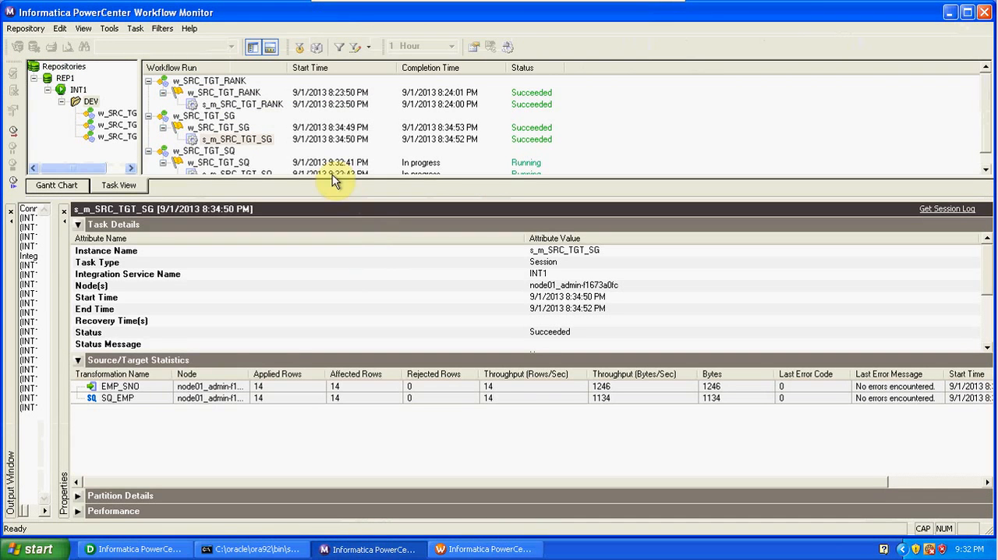
{"action": "left_click", "coordinate": [271, 174]}
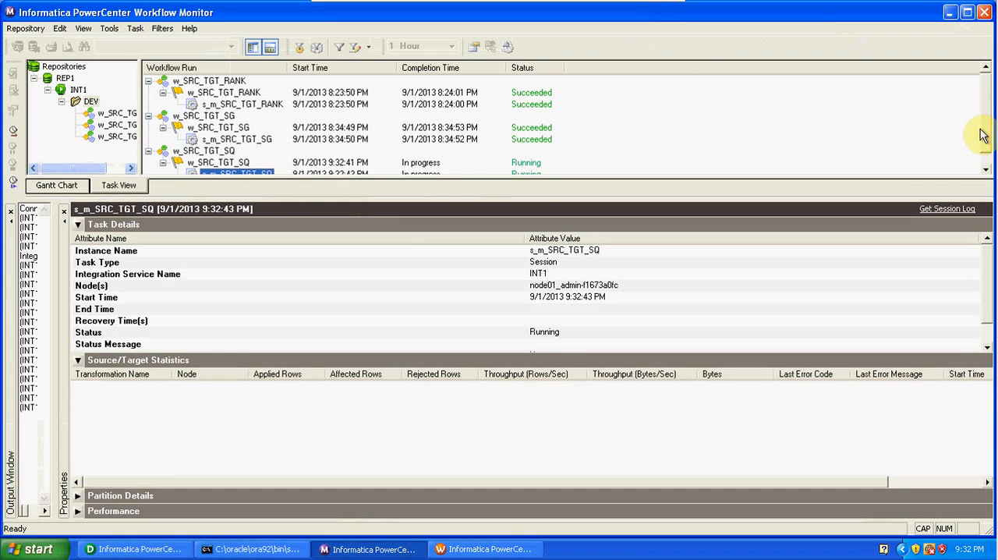
{"action": "left_click", "coordinate": [985, 168]}
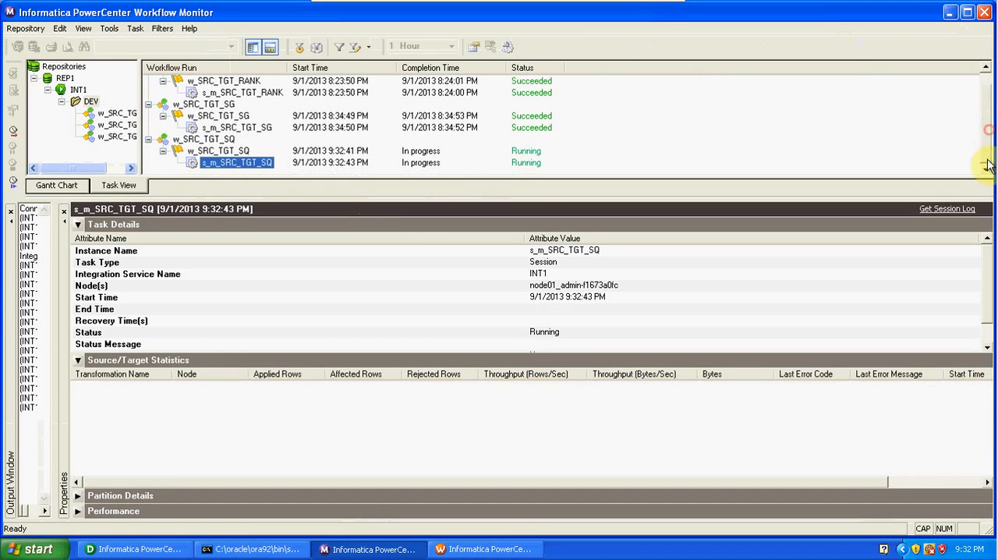
{"action": "right_click", "coordinate": [262, 167]}
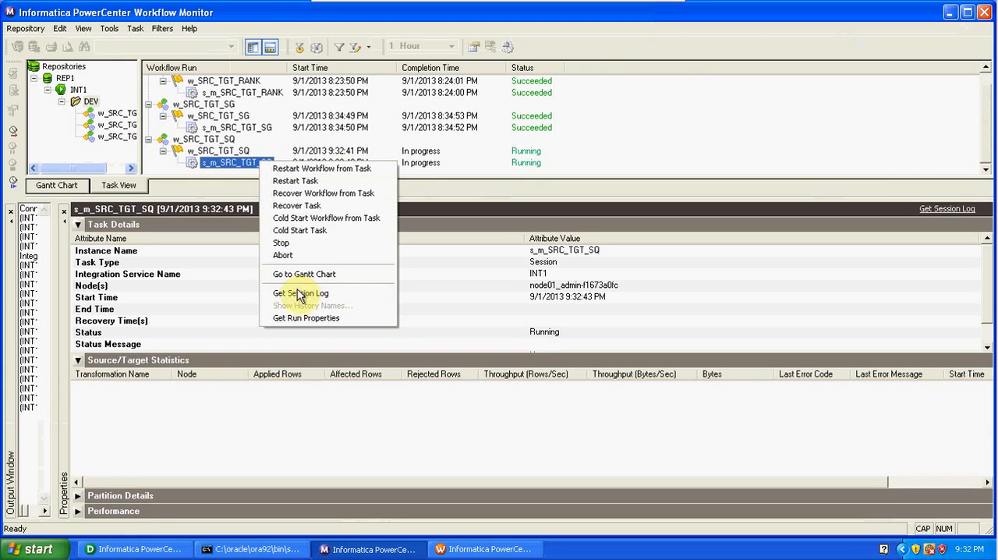
{"action": "left_click", "coordinate": [303, 318]}
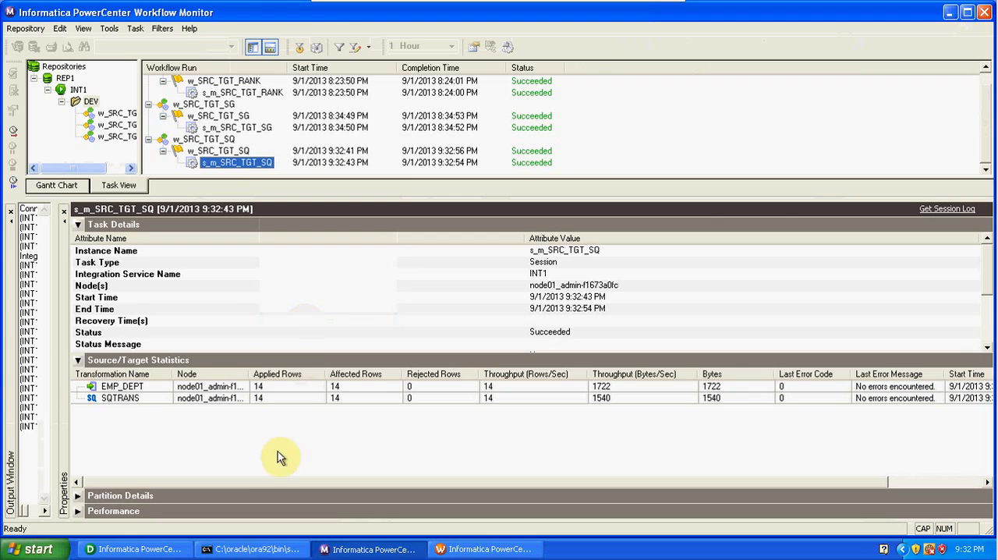
- Switch to Designer and preview all columns of the EMP_DEPT target data, entering the database password to connect
{"action": "left_click", "coordinate": [133, 549]}
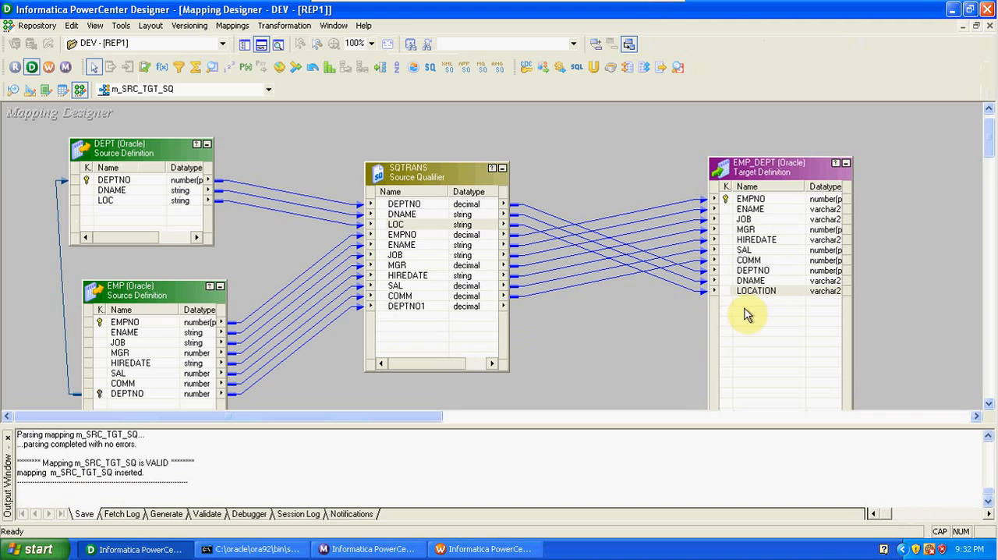
{"action": "right_click", "coordinate": [770, 165]}
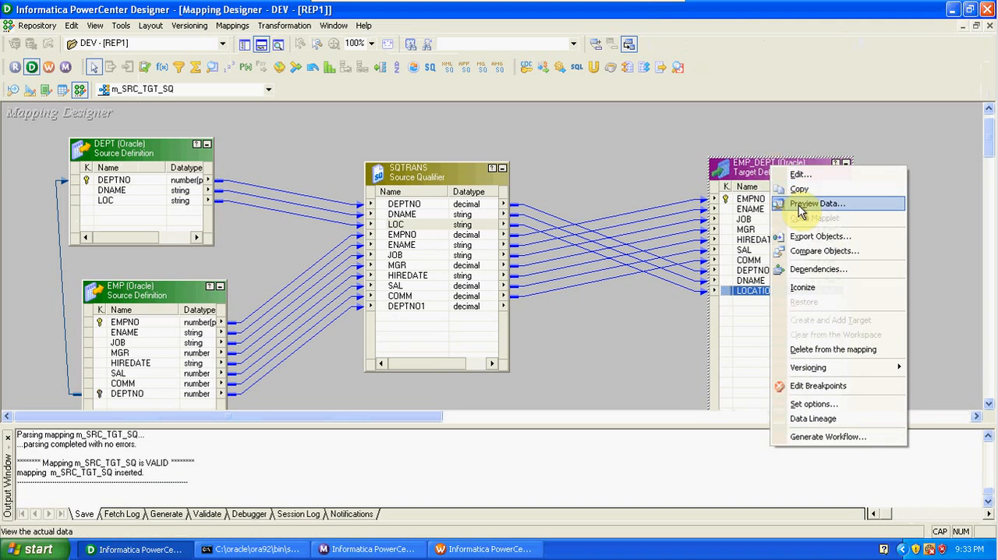
{"action": "left_click", "coordinate": [826, 203]}
{"action": "left_click", "coordinate": [436, 196]}
{"action": "type", "text": "tiger"}
{"action": "key", "text": "Return"}
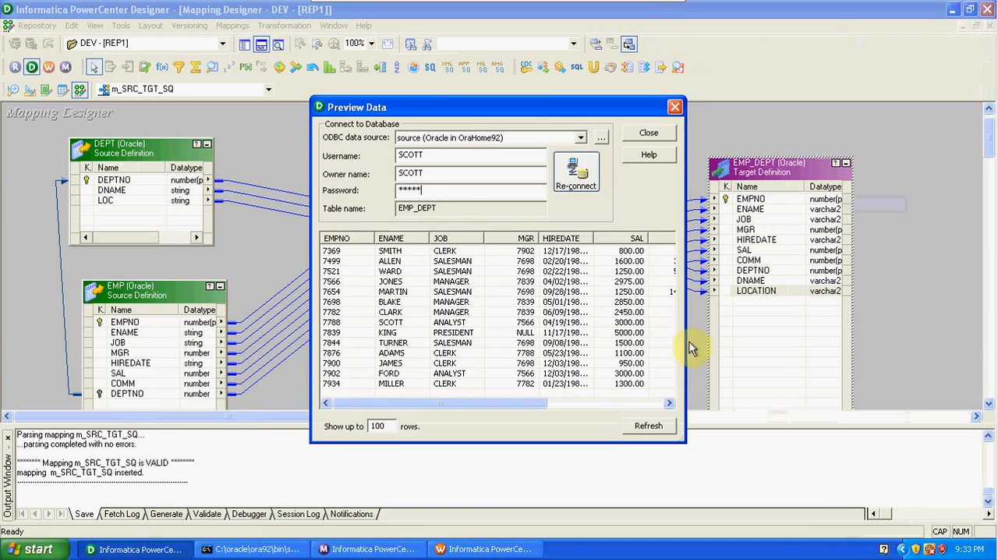
{"action": "left_click_drag", "start_coordinate": [685, 348], "coordinate": [990, 382]}
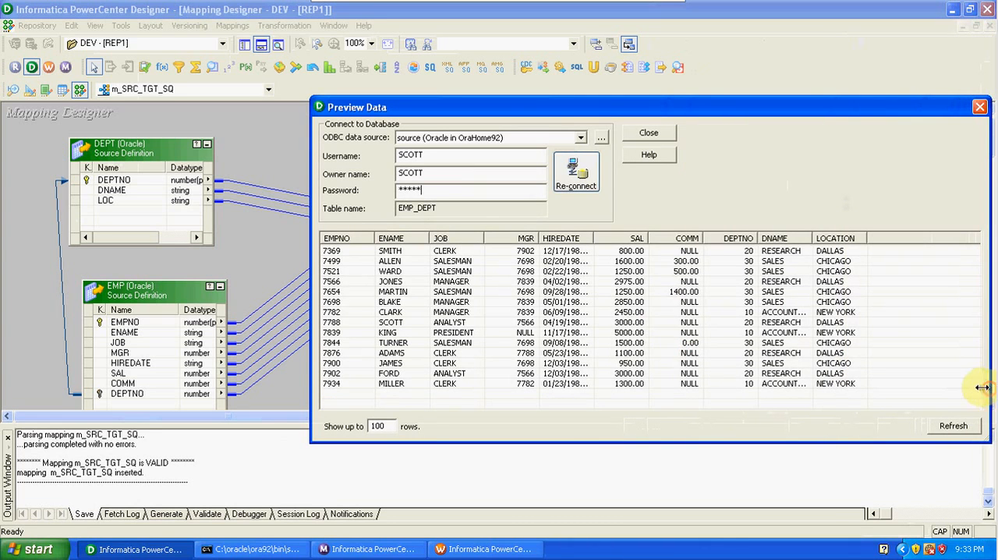
{"action": "left_click", "coordinate": [747, 254]}
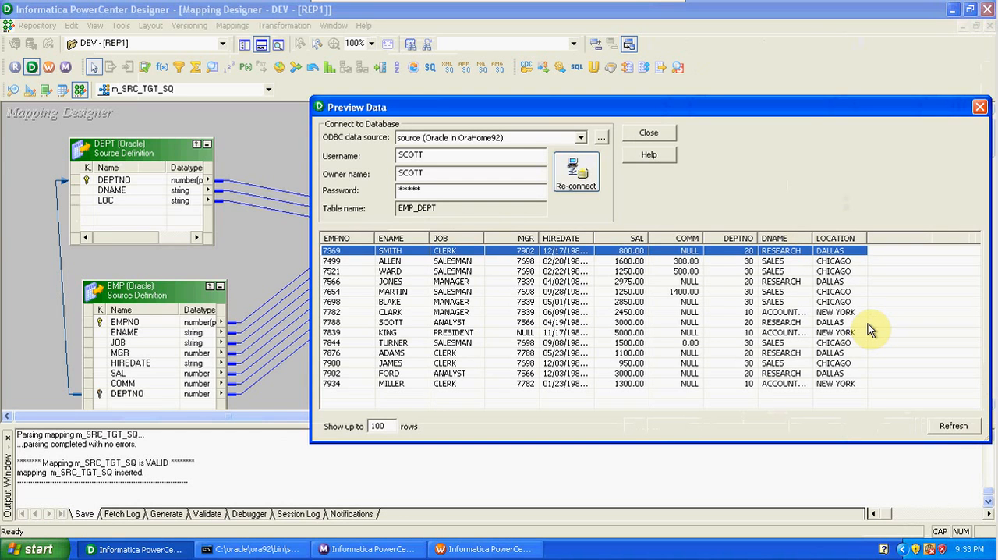
{"action": "left_click", "coordinate": [980, 108]}
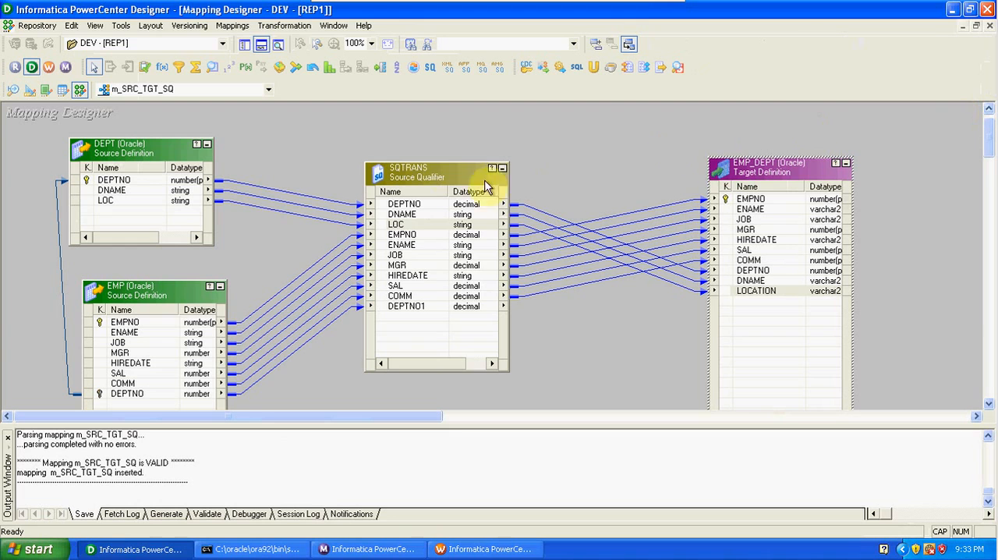
- Set the SQTRANS Source Filter to DEPT.DEPTNO=20, accept the changes, and save the mapping
{"action": "double_click", "coordinate": [432, 171]}
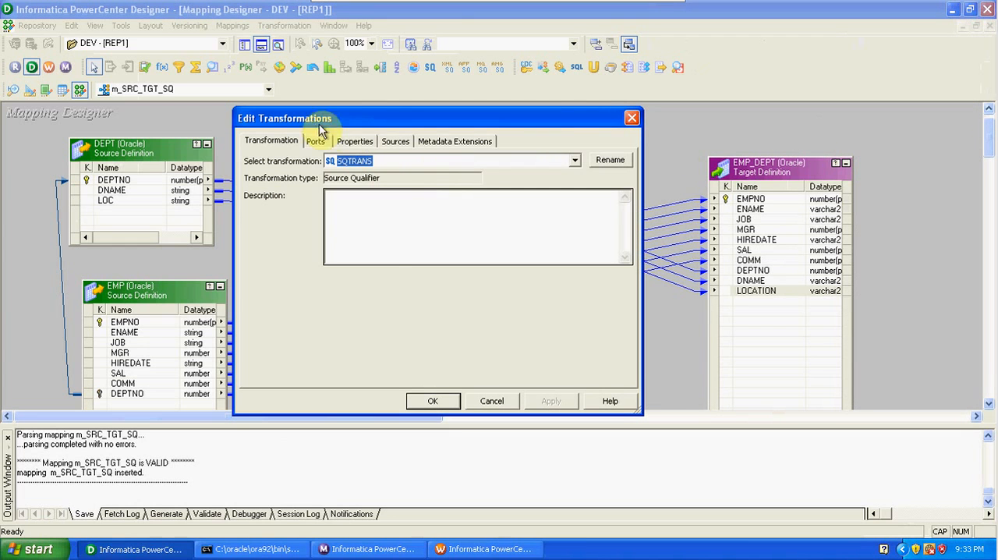
{"action": "left_click", "coordinate": [354, 141]}
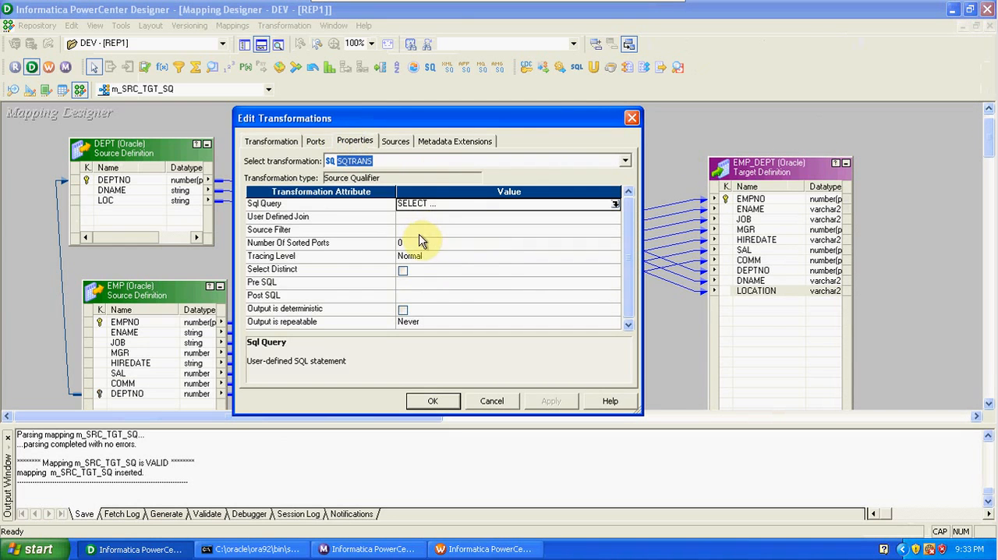
{"action": "left_click", "coordinate": [418, 232]}
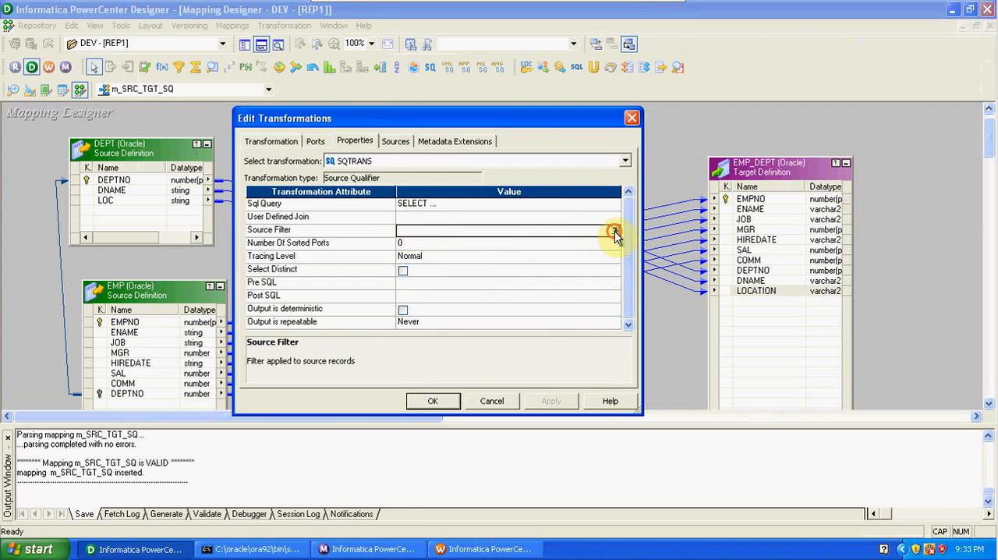
{"action": "left_click", "coordinate": [615, 232]}
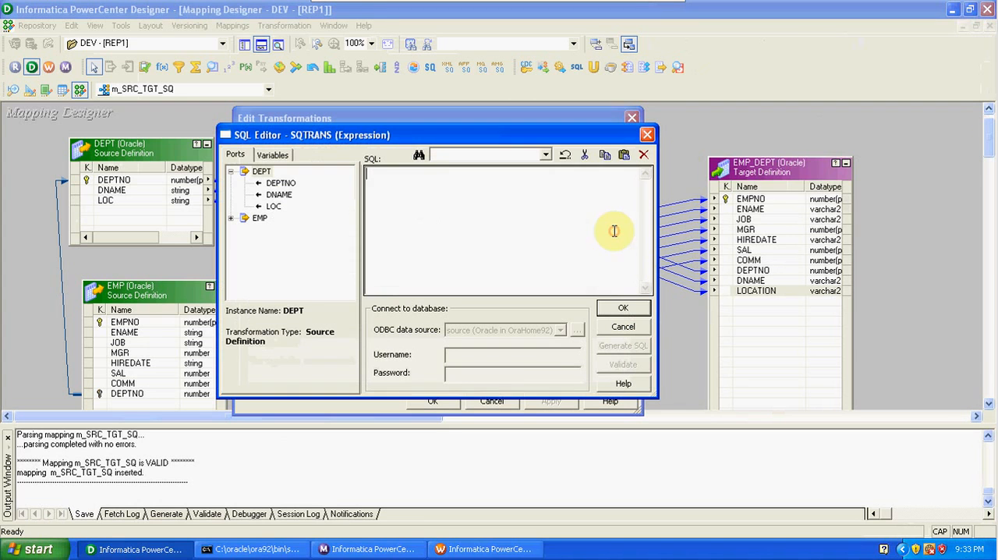
{"action": "double_click", "coordinate": [282, 186]}
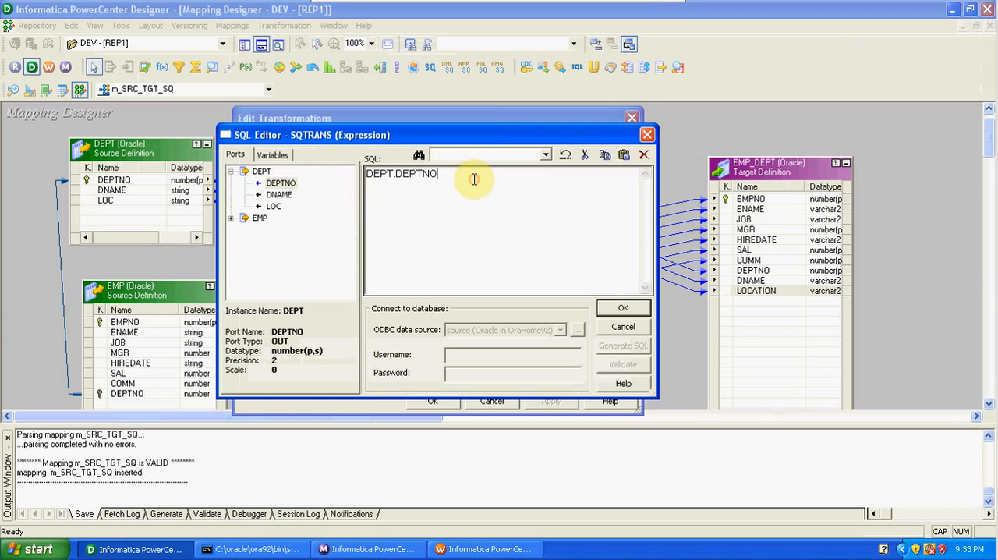
{"action": "type", "text": "=20"}
{"action": "left_click", "coordinate": [622, 307]}
{"action": "left_click", "coordinate": [433, 401]}
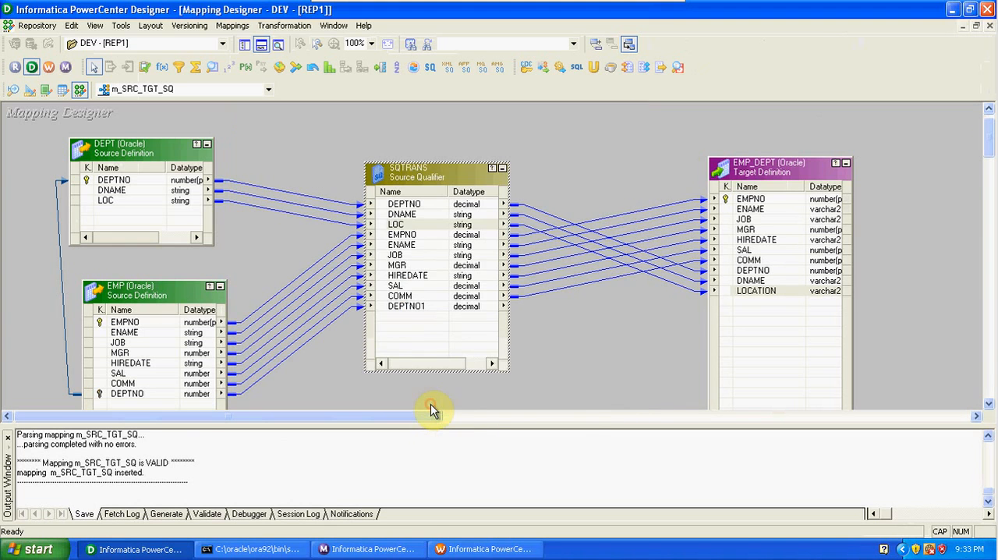
{"action": "key", "text": "ctrl+s"}
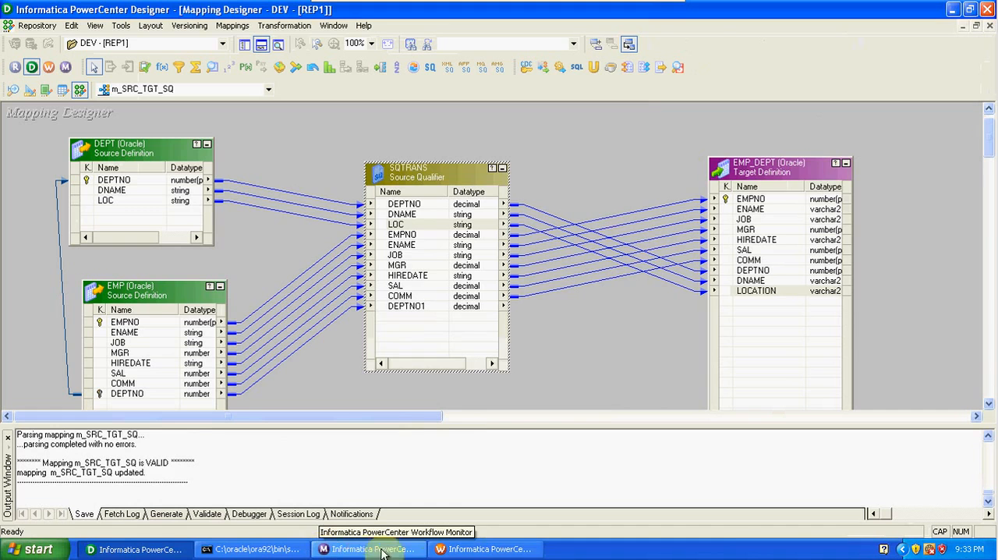
- Switch to Workflow Manager, refresh the mapping of the s_m_SRC_TGT_SQ session, and save the workflow
{"action": "left_click", "coordinate": [458, 550]}
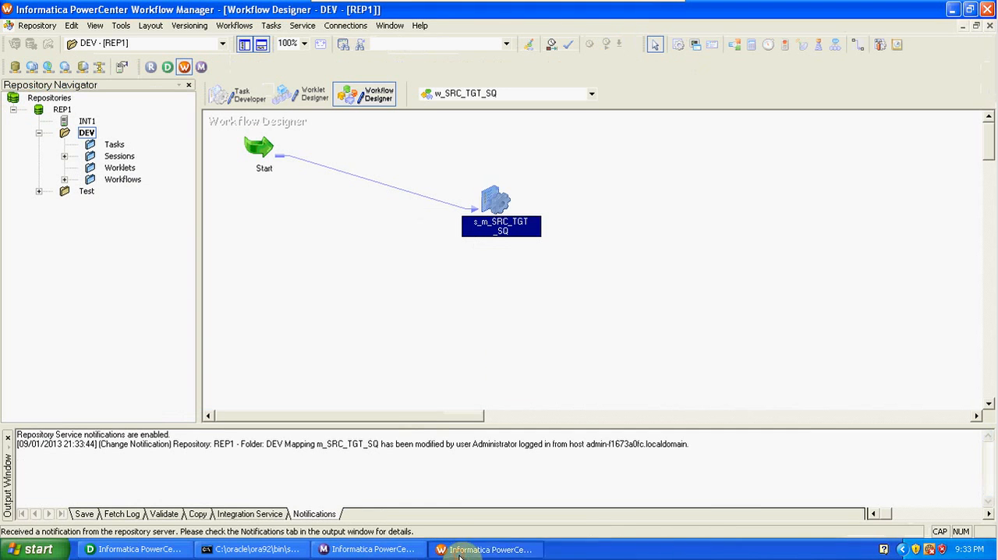
{"action": "right_click", "coordinate": [491, 200]}
{"action": "left_click", "coordinate": [541, 334]}
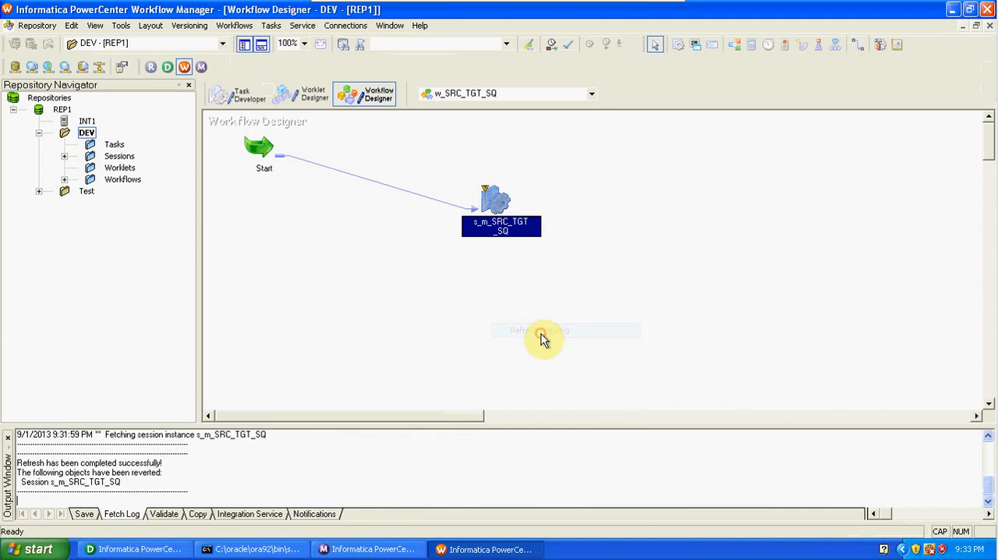
- Enable the Truncate target table option for the EMP_DEPT target in the s_m_SRC_TGT_SQ session and accept the changes
{"action": "double_click", "coordinate": [491, 204]}
{"action": "left_click", "coordinate": [421, 109]}
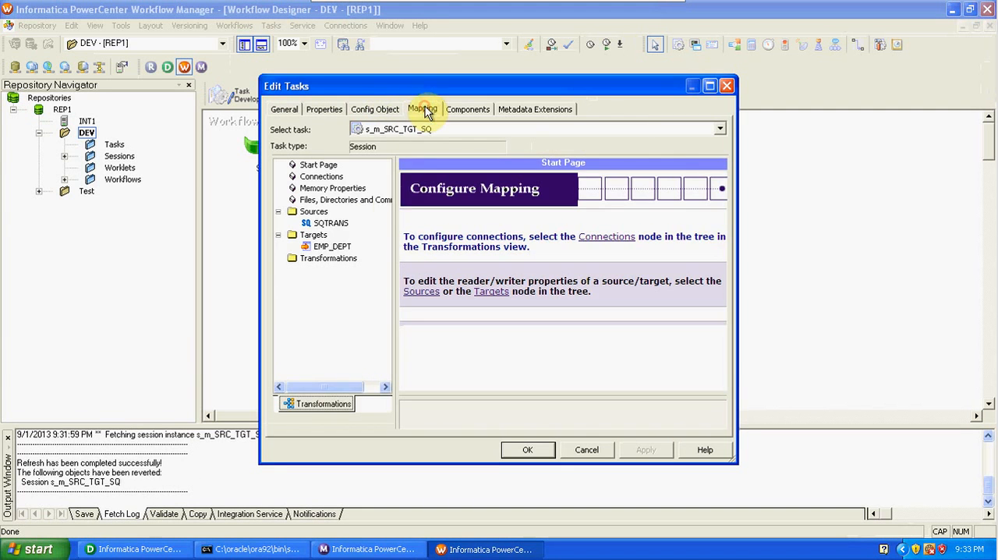
{"action": "left_click", "coordinate": [333, 247]}
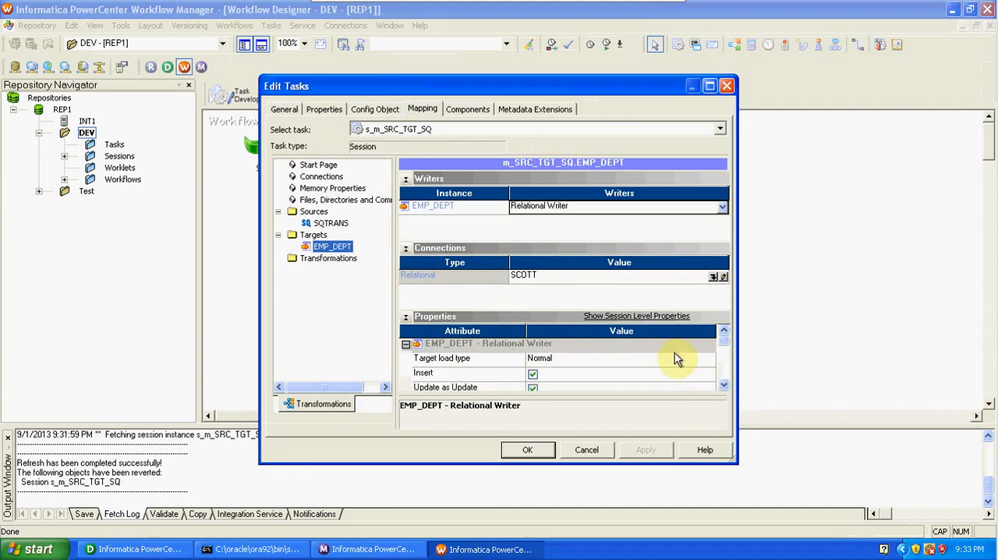
{"action": "left_click", "coordinate": [724, 385]}
{"action": "left_click", "coordinate": [723, 385]}
{"action": "left_click", "coordinate": [723, 385]}
{"action": "left_click", "coordinate": [723, 385]}
{"action": "left_click", "coordinate": [723, 386]}
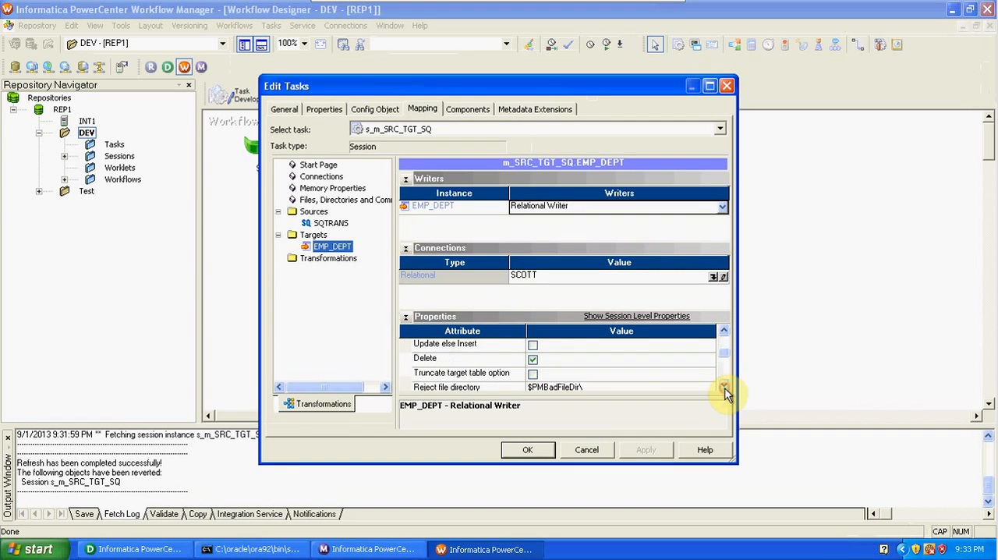
{"action": "left_click", "coordinate": [532, 374]}
{"action": "left_click", "coordinate": [530, 450]}
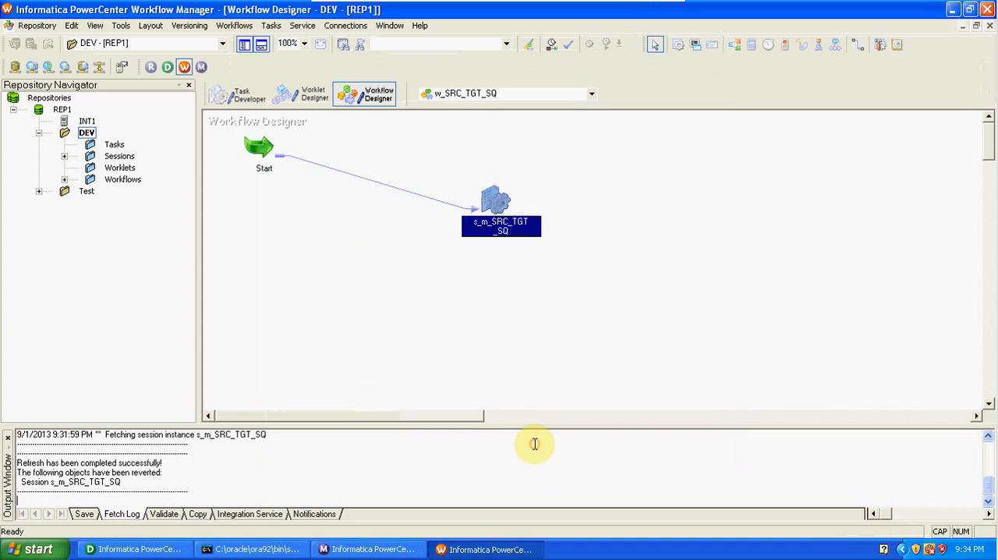
- Save and start workflow w_SRC_TGT_SQ, and switch to Workflow Monitor to check the s_m_SRC_TGT_SQ run statistics
{"action": "key", "text": "ctrl+s"}
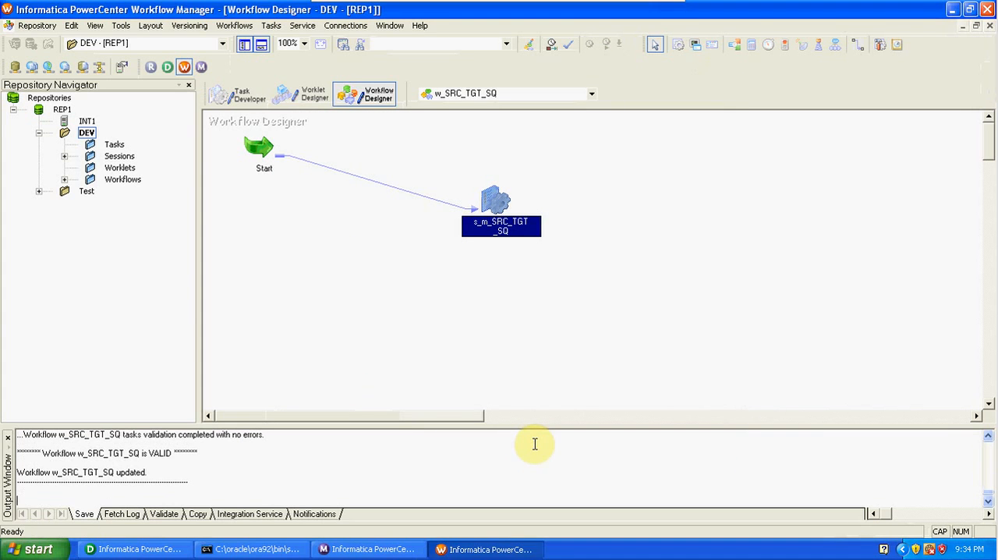
{"action": "left_click", "coordinate": [235, 26]}
{"action": "left_click", "coordinate": [261, 102]}
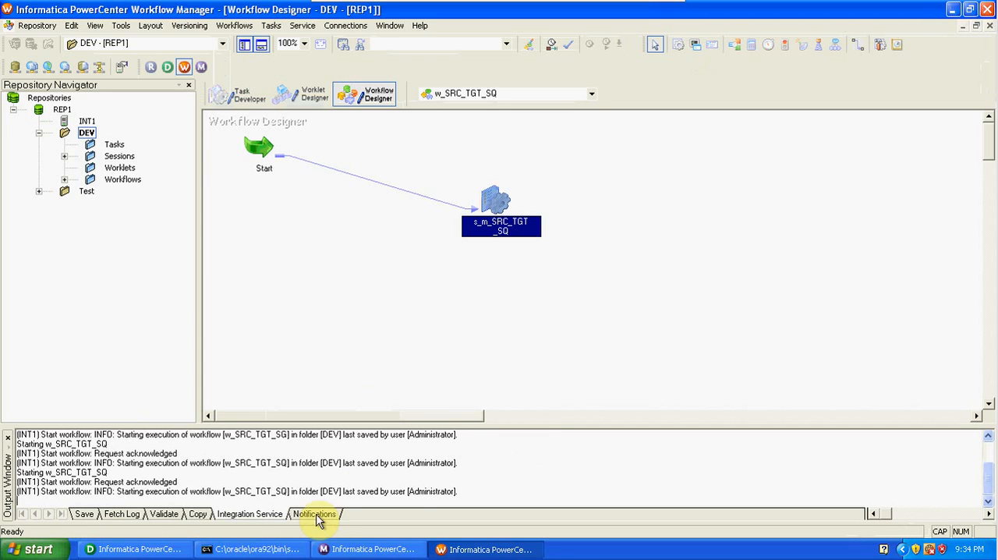
{"action": "left_click", "coordinate": [366, 549]}
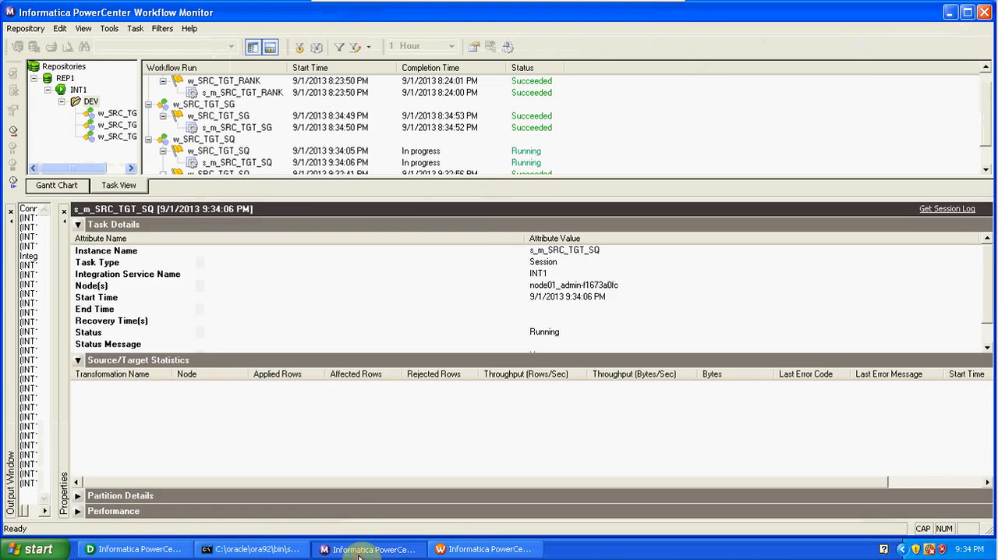
{"action": "left_click", "coordinate": [261, 165]}
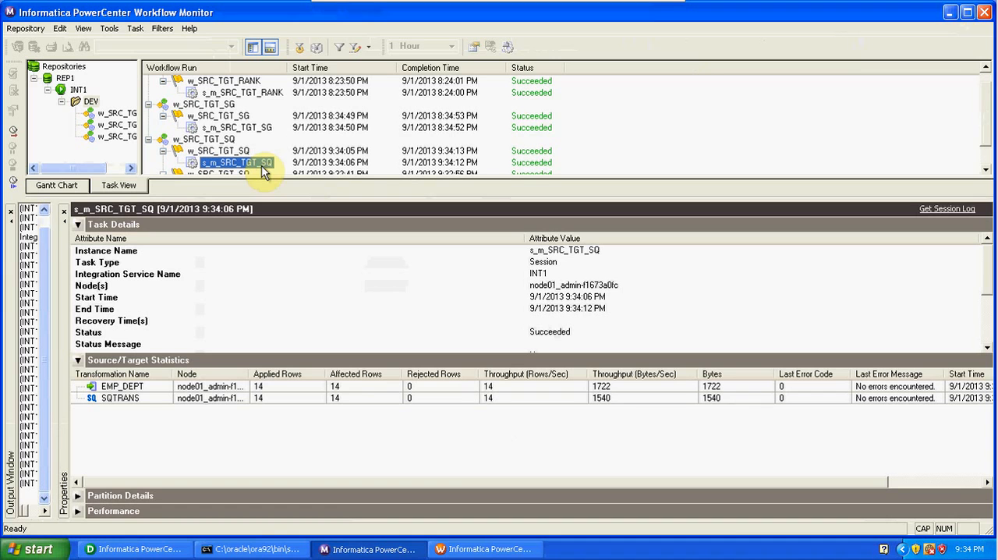
- Switch to Designer, regenerate the SQTRANS Sql Query from the current source filter, accept the changes, and save the mapping
{"action": "left_click", "coordinate": [451, 554]}
{"action": "left_click", "coordinate": [142, 552]}
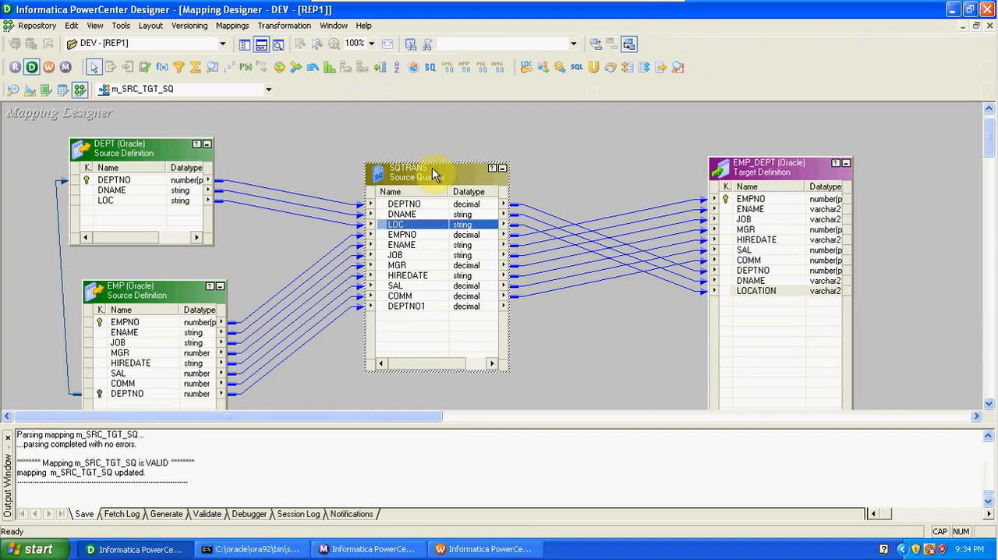
{"action": "double_click", "coordinate": [432, 168]}
{"action": "left_click", "coordinate": [321, 142]}
{"action": "left_click", "coordinate": [351, 143]}
{"action": "left_click", "coordinate": [615, 204]}
{"action": "left_click_drag", "start_coordinate": [646, 227], "coordinate": [649, 284]}
{"action": "left_click", "coordinate": [533, 295]}
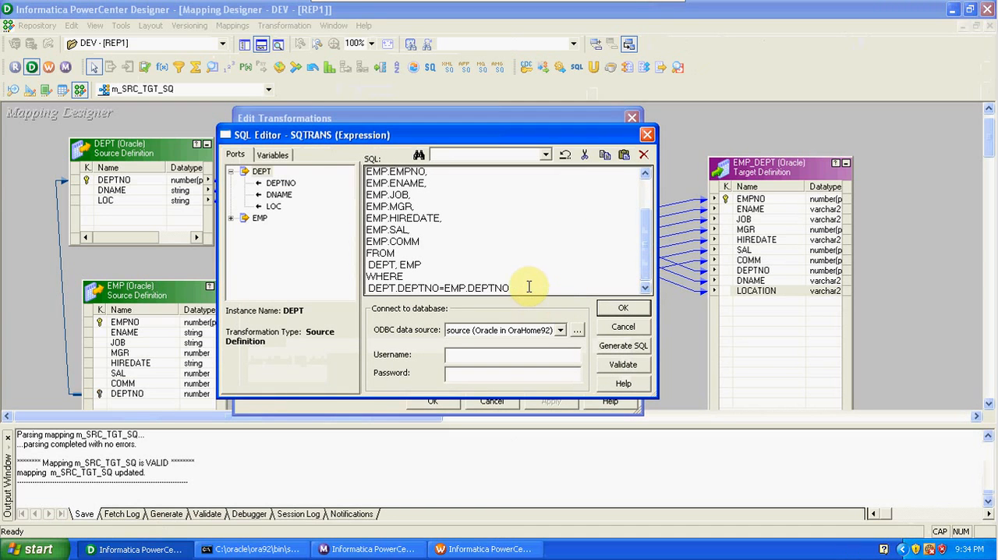
{"action": "left_click", "coordinate": [619, 348]}
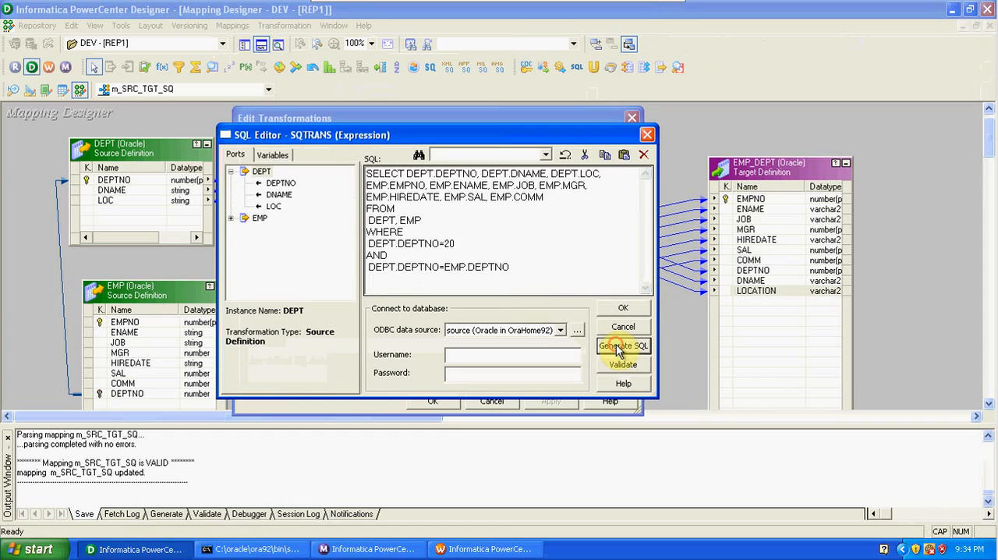
{"action": "left_click", "coordinate": [458, 245]}
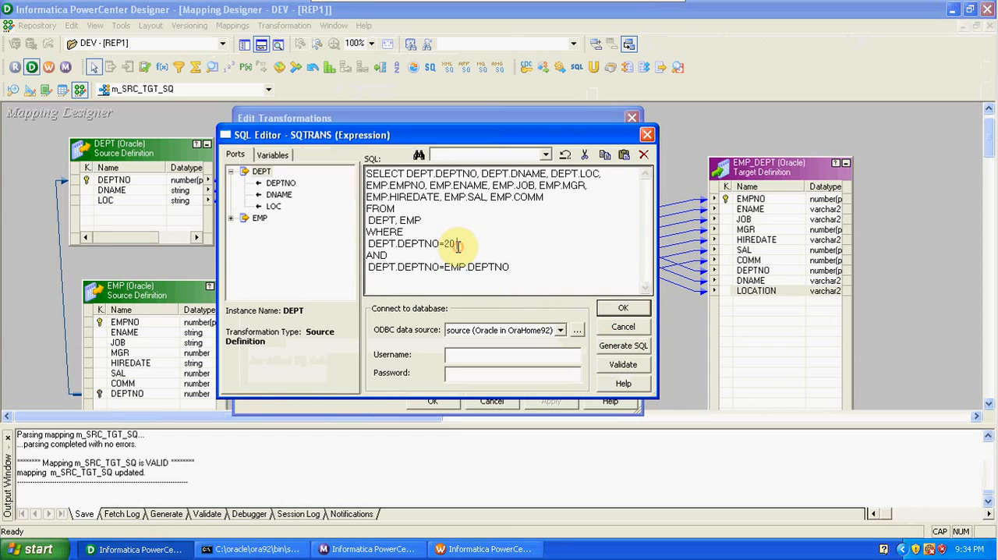
{"action": "left_click", "coordinate": [616, 310]}
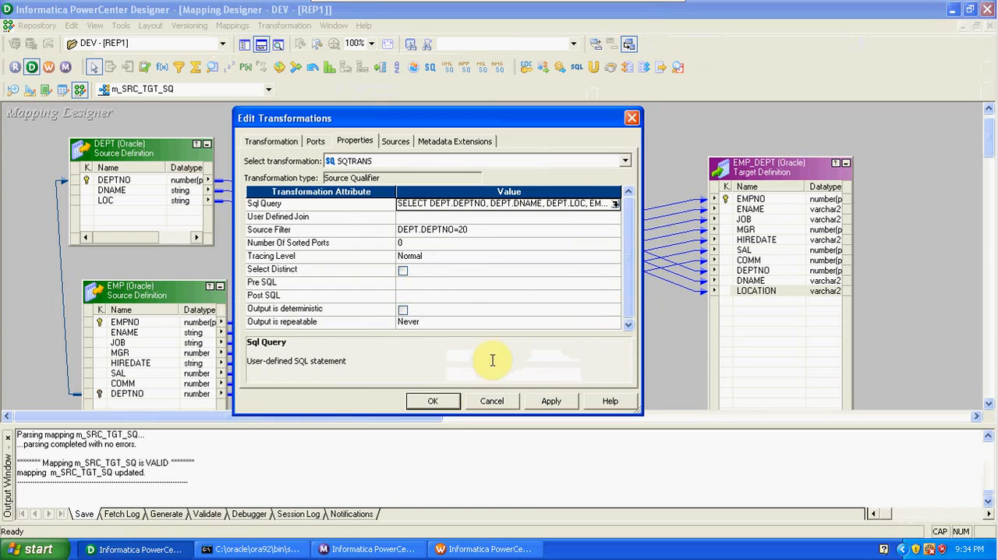
{"action": "left_click", "coordinate": [430, 401]}
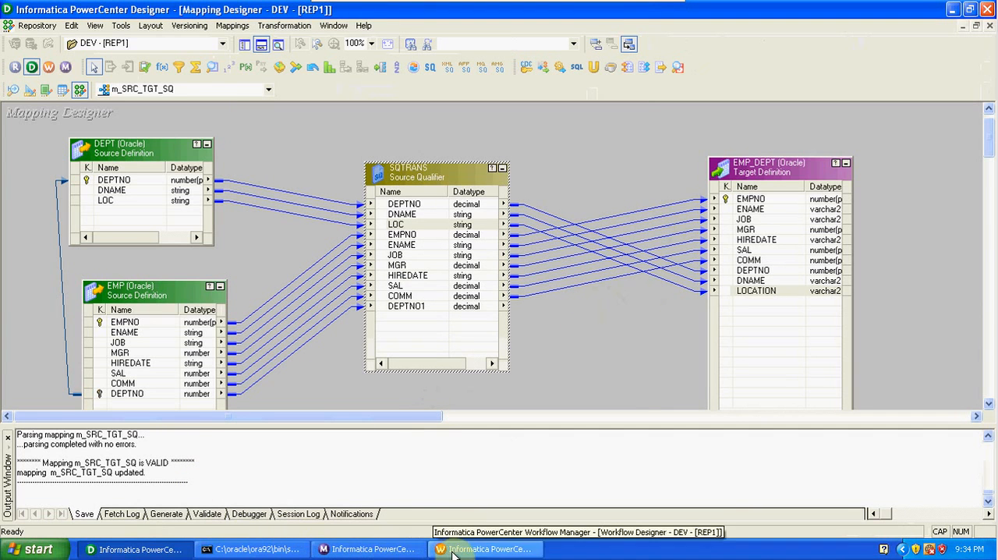
- Switch to Workflow Manager and refresh the mapping of the s_m_SRC_TGT_SQ session
{"action": "left_click", "coordinate": [484, 548]}
{"action": "left_click_drag", "start_coordinate": [499, 241], "coordinate": [494, 200]}
{"action": "right_click", "coordinate": [494, 200]}
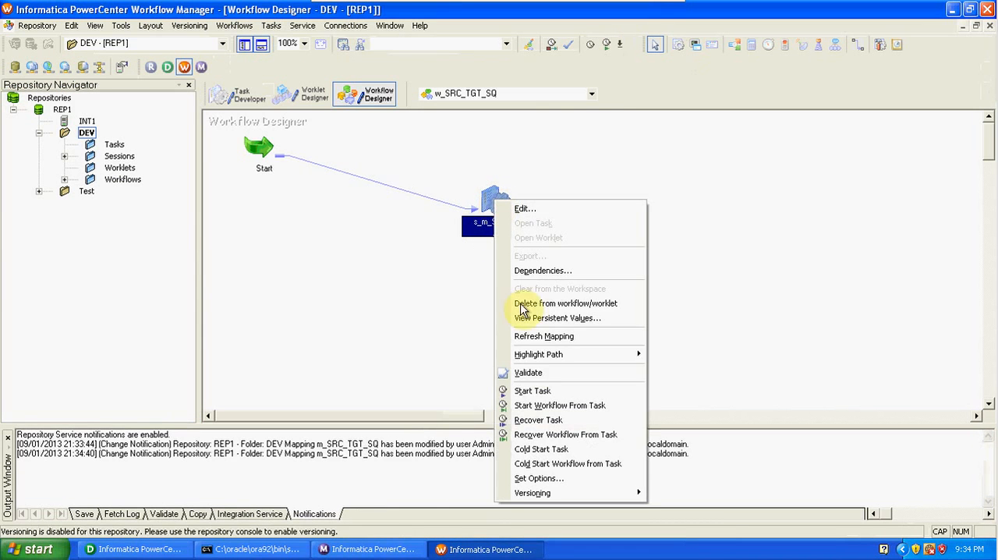
{"action": "left_click", "coordinate": [540, 337]}
- Review the SQTRANS Sql Query in the s_m_SRC_TGT_SQ session's source properties, accept it, and save the workflow
{"action": "double_click", "coordinate": [498, 205]}
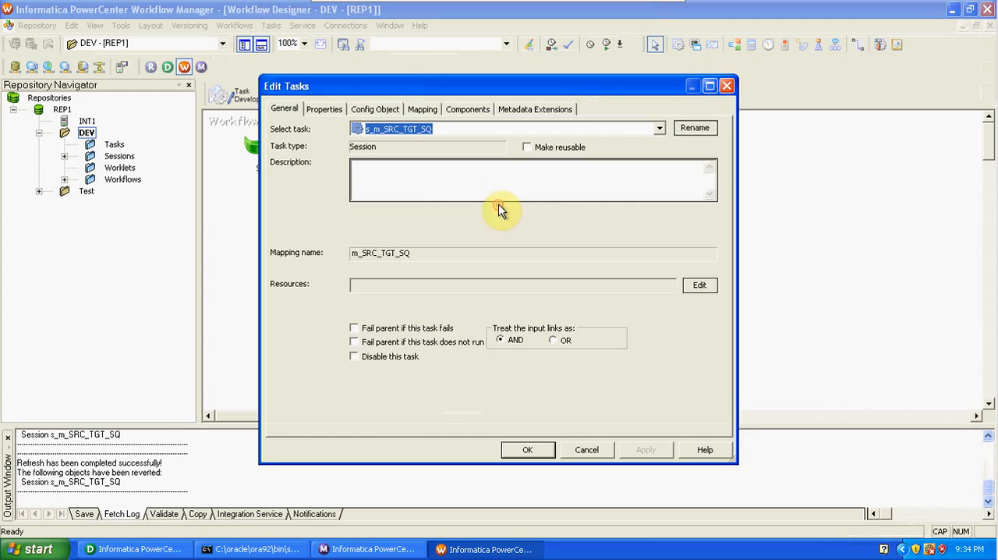
{"action": "left_click", "coordinate": [421, 111]}
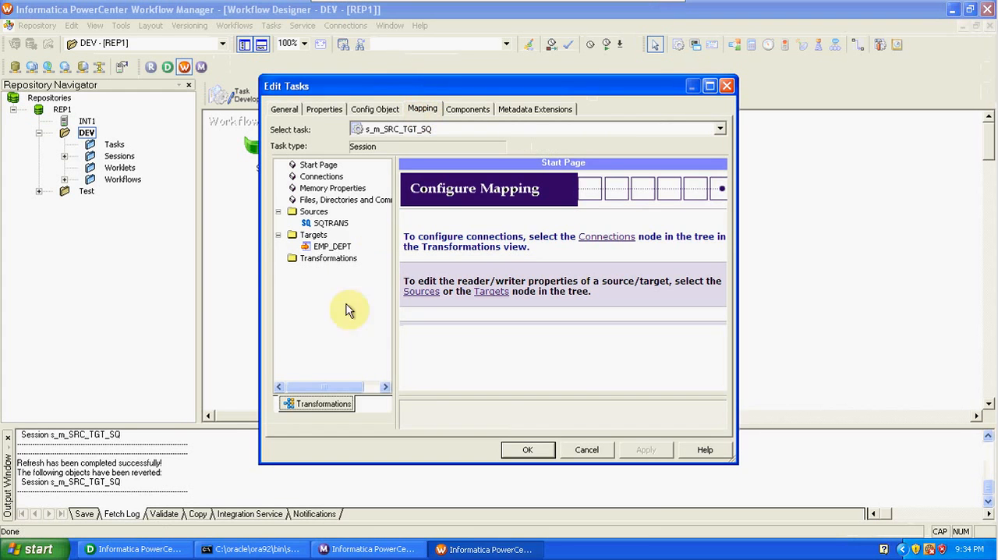
{"action": "left_click", "coordinate": [322, 224]}
{"action": "left_click", "coordinate": [725, 387]}
{"action": "left_click", "coordinate": [725, 387]}
{"action": "left_click", "coordinate": [725, 388]}
{"action": "left_click", "coordinate": [725, 387]}
{"action": "left_click", "coordinate": [725, 387]}
{"action": "left_click", "coordinate": [707, 373]}
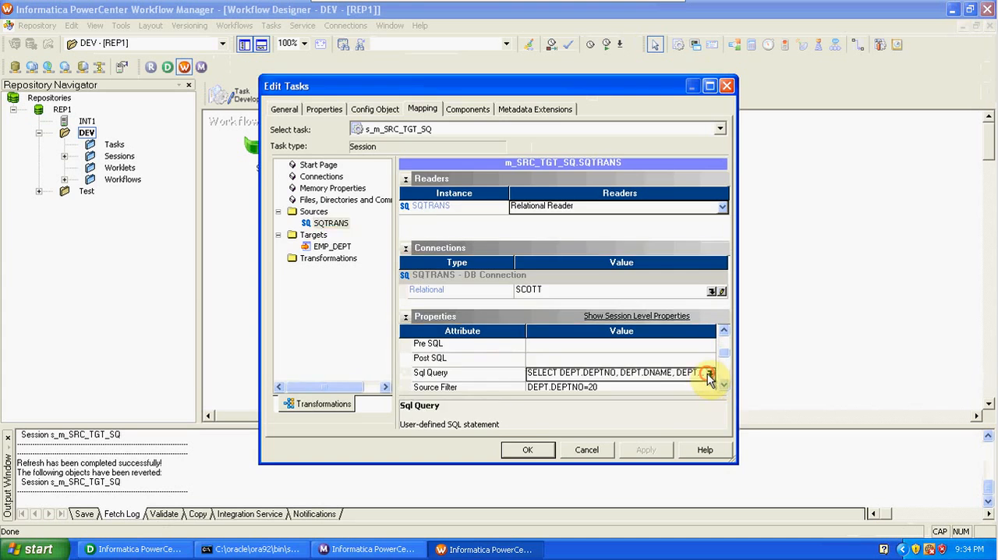
{"action": "left_click", "coordinate": [707, 373]}
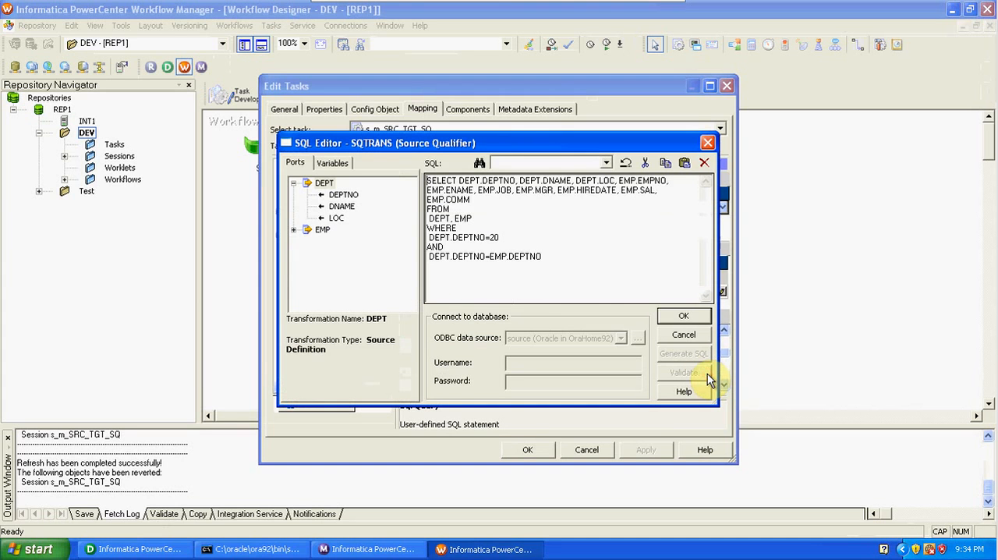
{"action": "left_click", "coordinate": [681, 318]}
{"action": "left_click", "coordinate": [539, 448]}
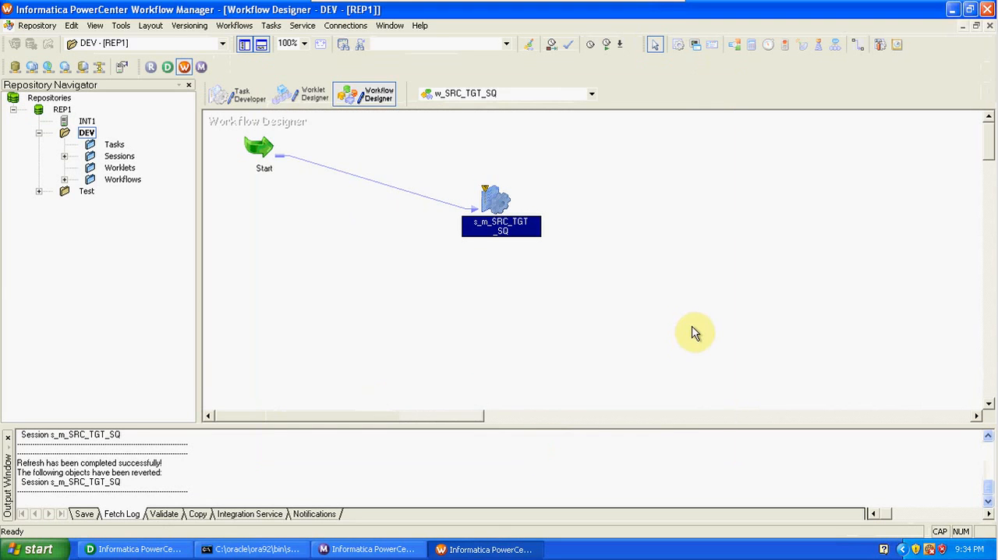
{"action": "key", "text": "ctrl+s"}
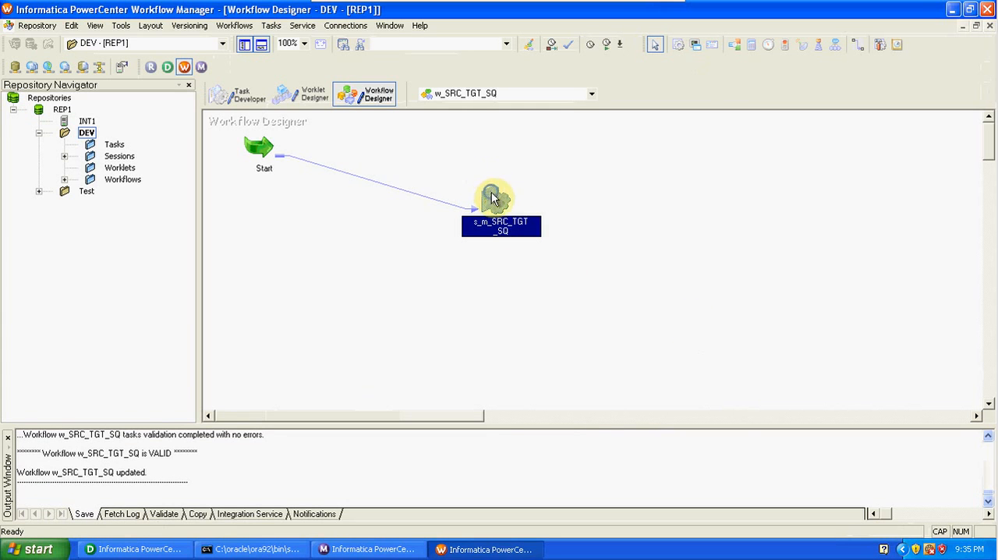
- Start the s_m_SRC_TGT_SQ task and examine its source and target row statistics in Workflow Monitor
{"action": "right_click", "coordinate": [489, 195]}
{"action": "left_click", "coordinate": [535, 383]}
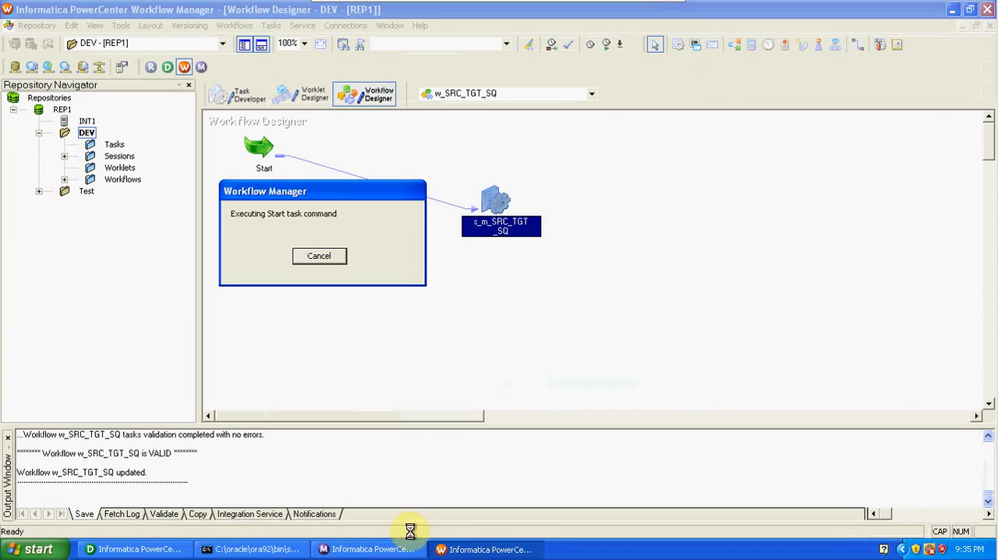
{"action": "left_click", "coordinate": [367, 548]}
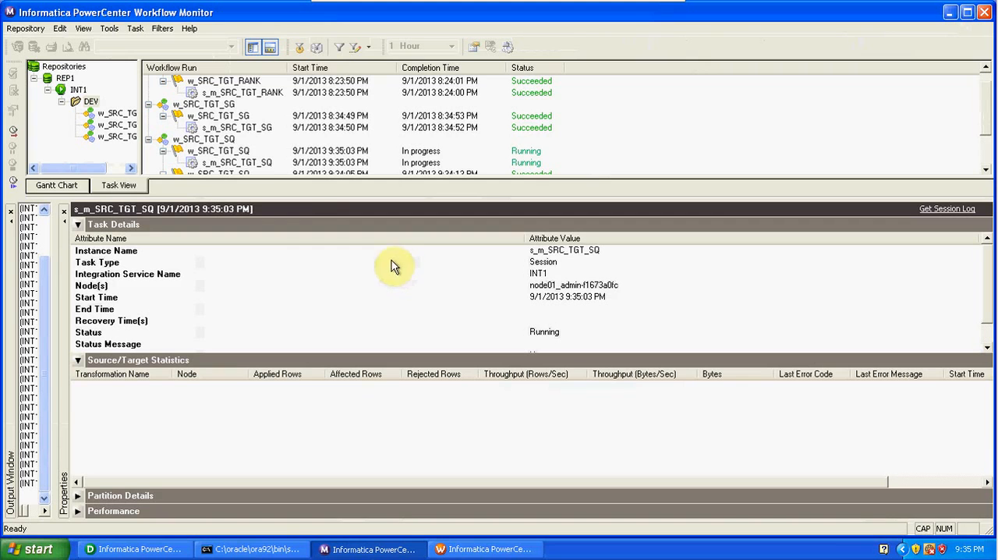
{"action": "left_click", "coordinate": [246, 163]}
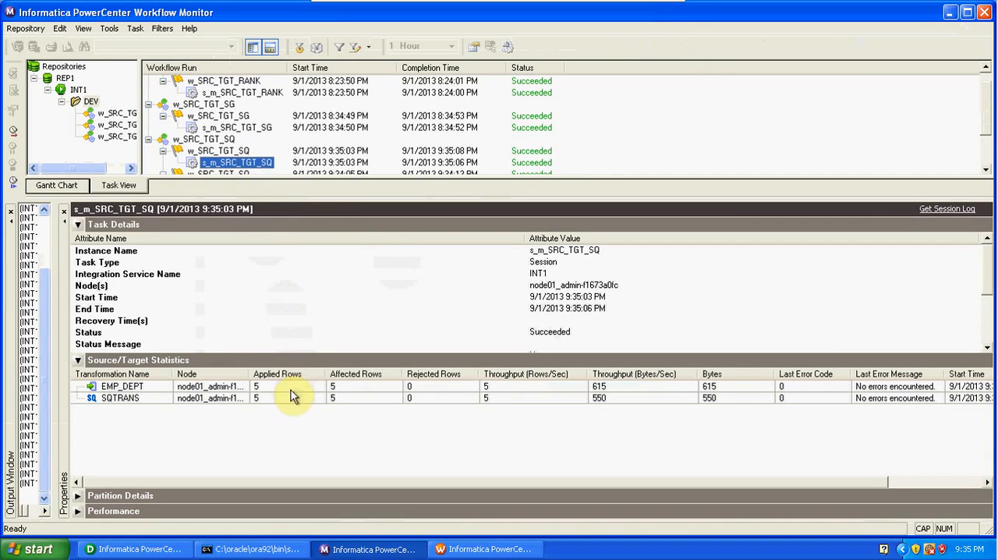
{"action": "left_click", "coordinate": [292, 399]}
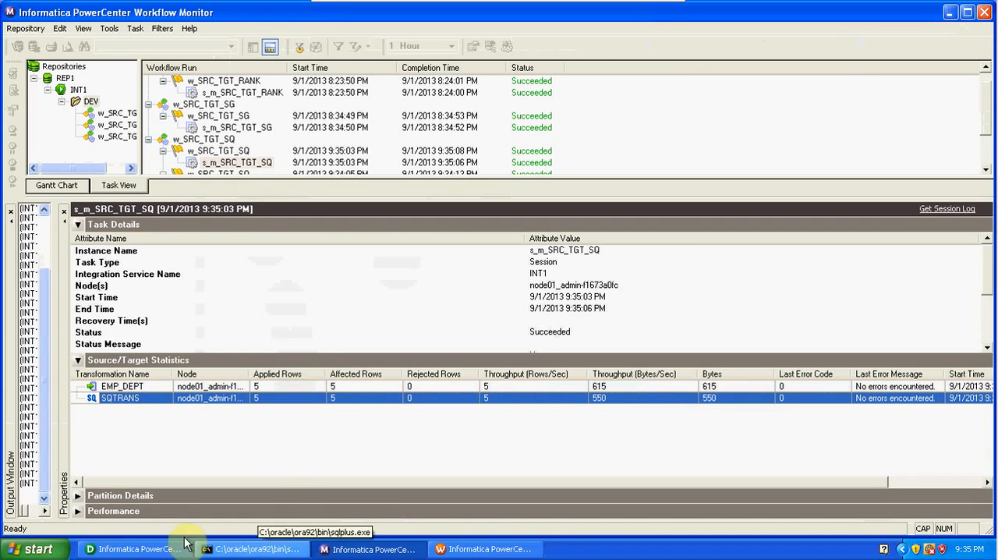
- Switch to Designer and preview all columns of the reloaded EMP_DEPT target, entering the database password, and close the preview
{"action": "left_click", "coordinate": [133, 549]}
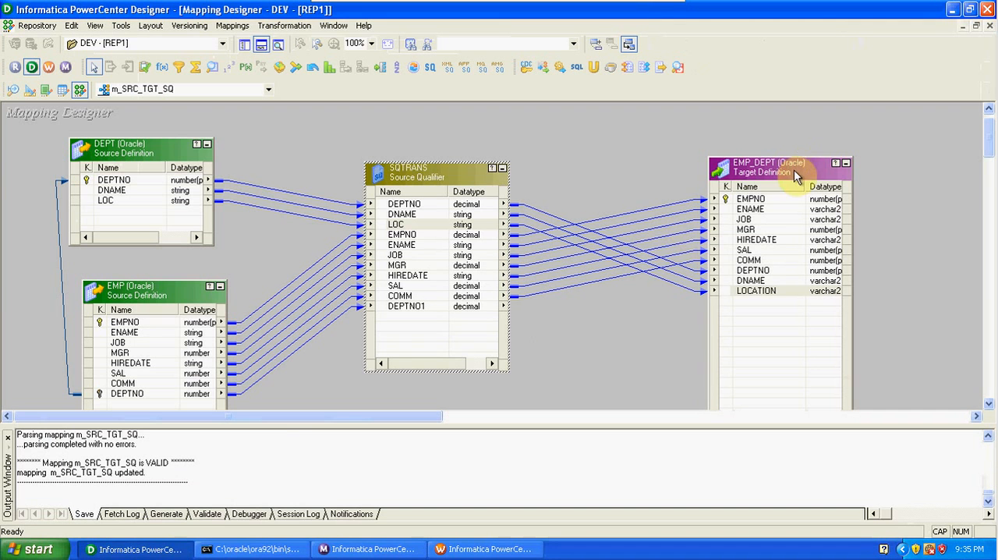
{"action": "right_click", "coordinate": [792, 167]}
{"action": "left_click", "coordinate": [815, 209]}
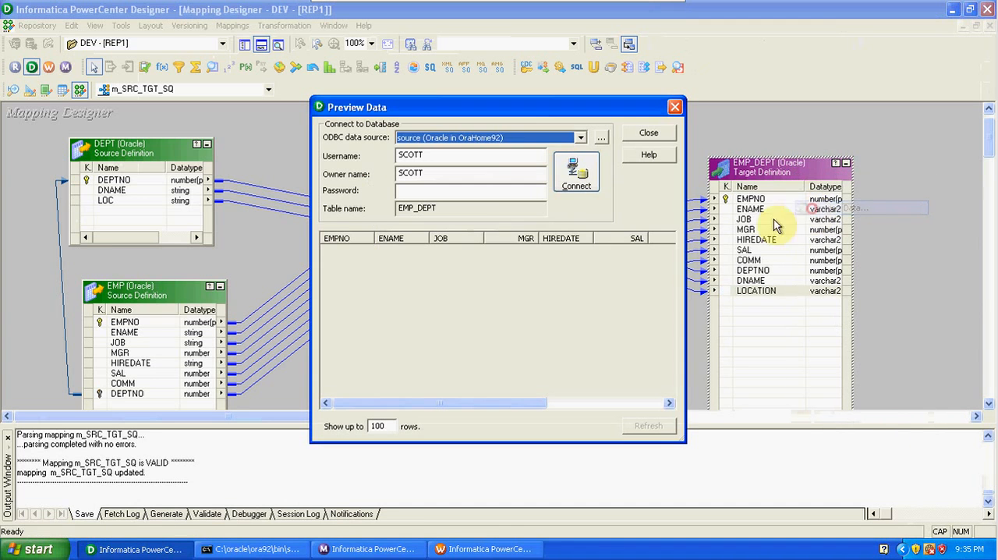
{"action": "left_click", "coordinate": [493, 195]}
{"action": "type", "text": "t"}
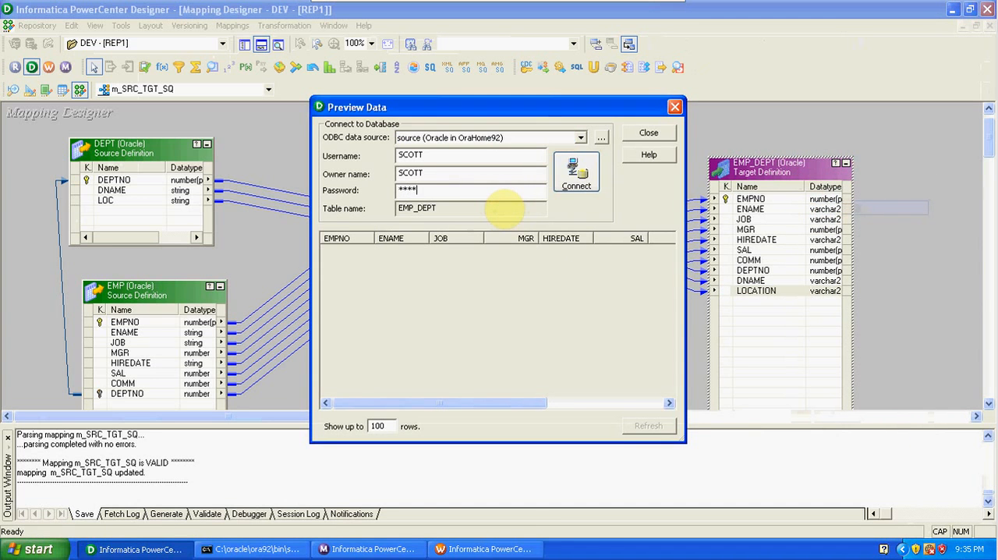
{"action": "key", "text": "Return"}
{"action": "left_click_drag", "start_coordinate": [684, 313], "coordinate": [943, 306]}
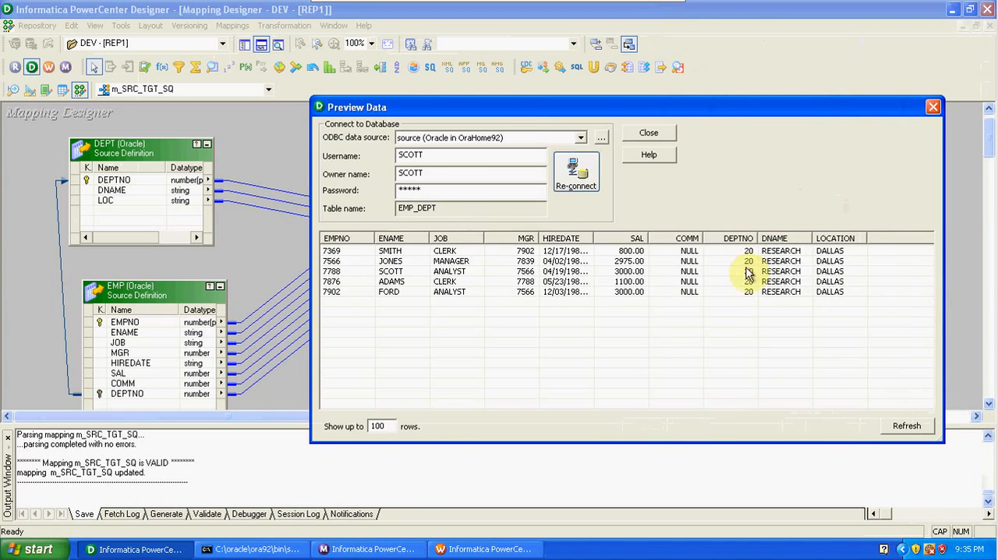
{"action": "left_click", "coordinate": [932, 107]}
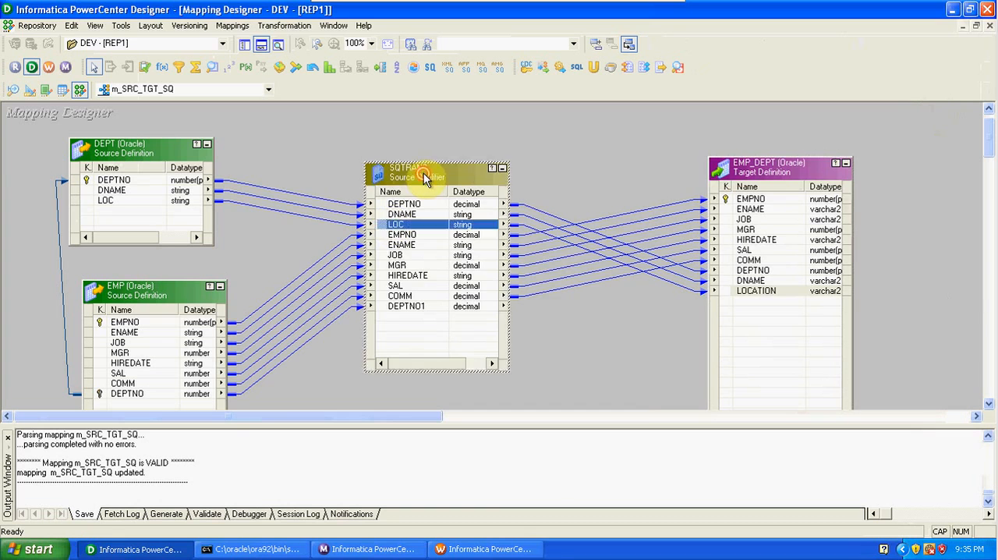
- Review the ports and sources of SQTRANS, edit its Number Of Sorted Ports property, accept the changes, and save the mapping
{"action": "double_click", "coordinate": [423, 173]}
{"action": "left_click", "coordinate": [318, 141]}
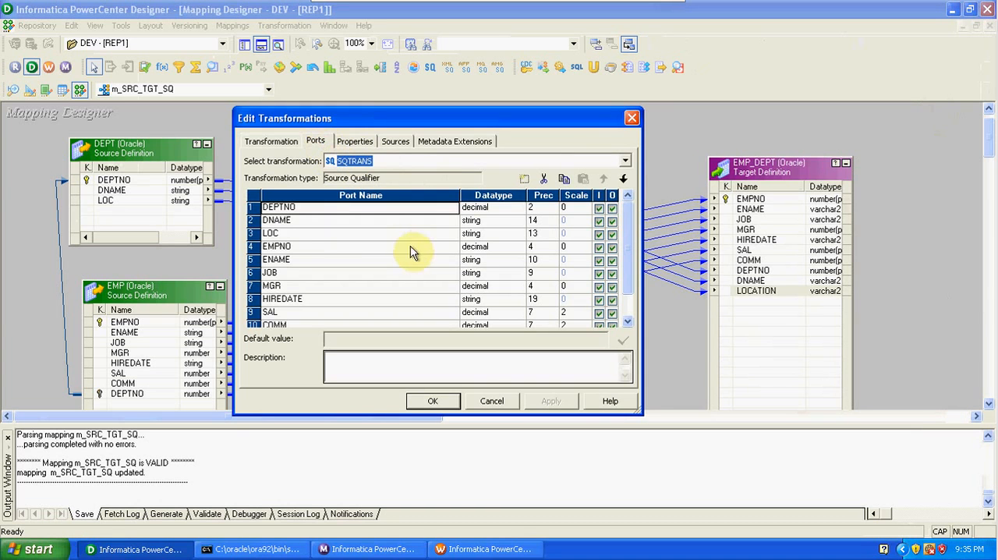
{"action": "left_click", "coordinate": [366, 141]}
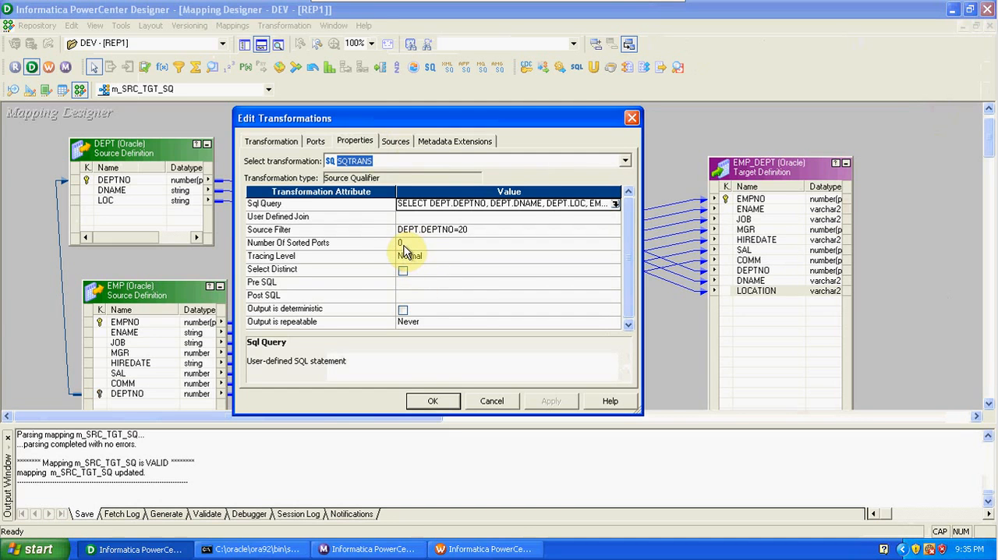
{"action": "left_click", "coordinate": [316, 143]}
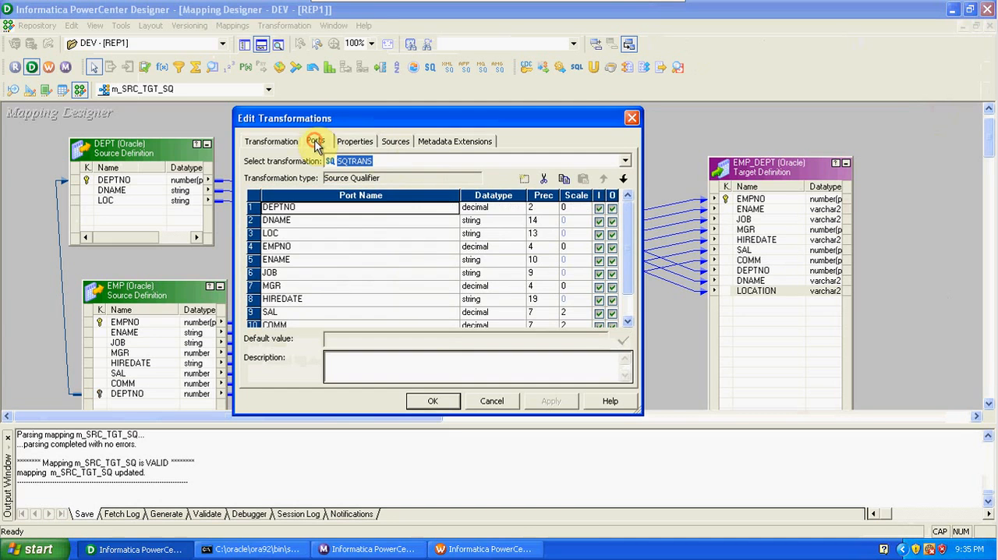
{"action": "left_click", "coordinate": [405, 144]}
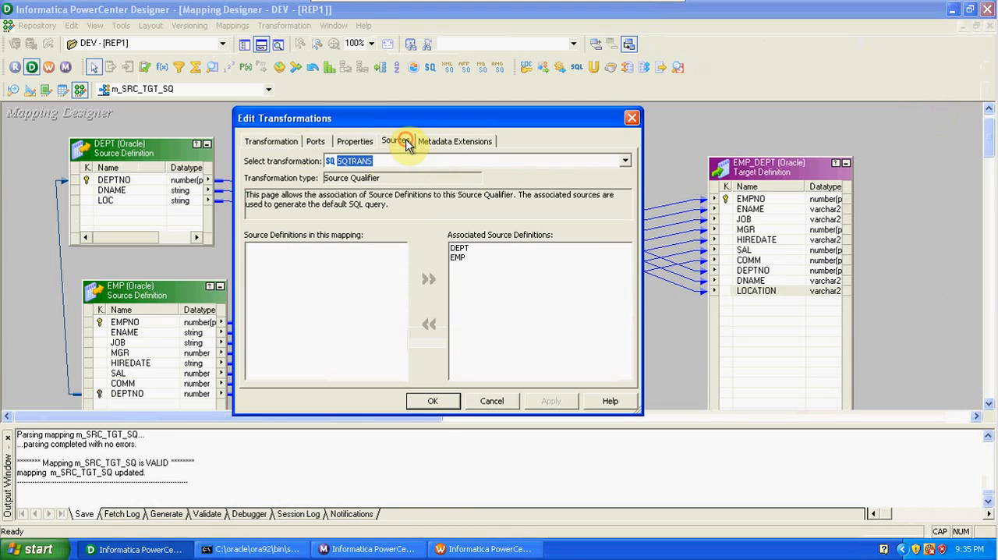
{"action": "left_click", "coordinate": [350, 145]}
{"action": "left_click", "coordinate": [402, 243]}
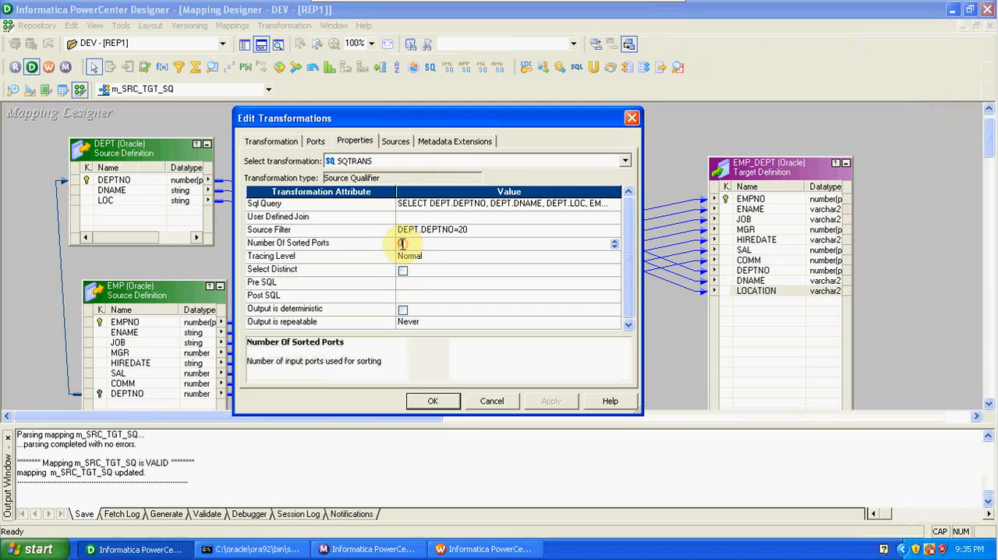
{"action": "left_click", "coordinate": [435, 411]}
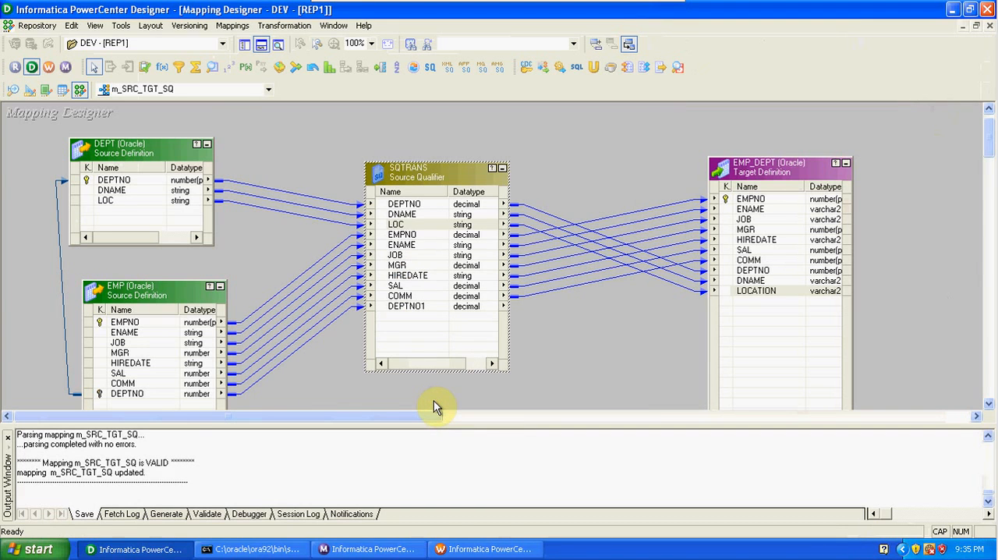
- Switch to Workflow Manager, refresh the s_m_SRC_TGT_SQ session's mapping after the sorted ports edit, and save the workflow
{"action": "left_click", "coordinate": [447, 553]}
{"action": "right_click", "coordinate": [494, 196]}
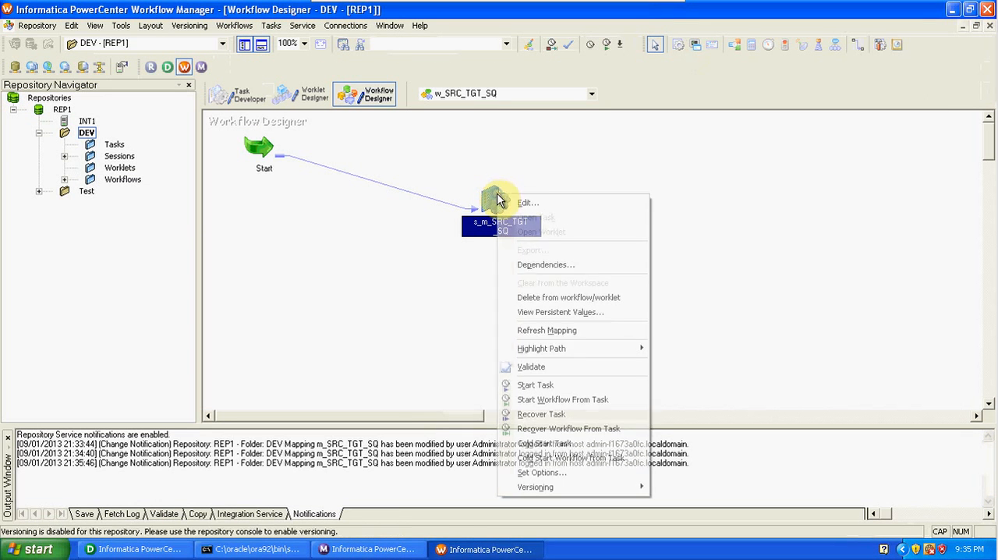
{"action": "left_click", "coordinate": [551, 331]}
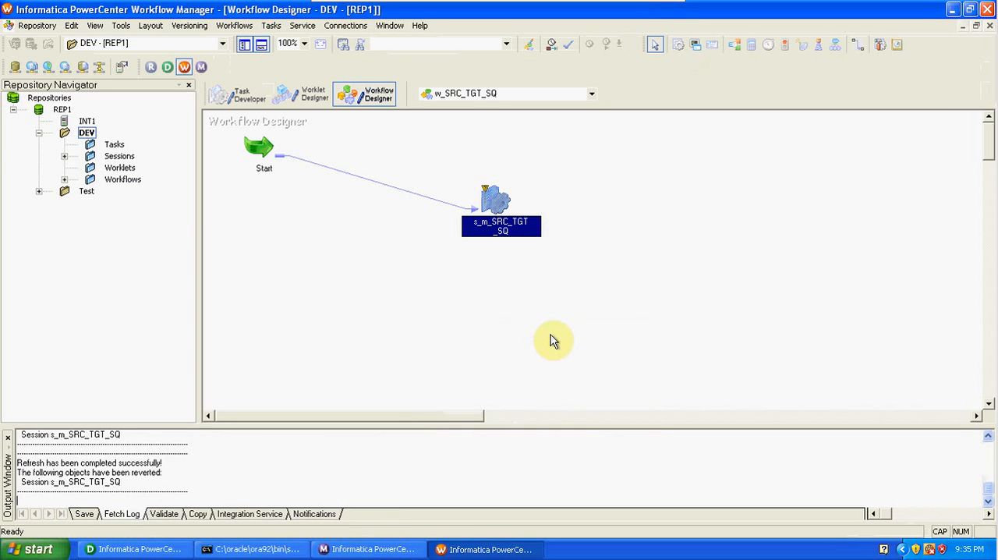
- Rerun the s_m_SRC_TGT_SQ task and switch to Workflow Monitor to check the new run
{"action": "right_click", "coordinate": [492, 200]}
{"action": "left_click", "coordinate": [518, 392]}
{"action": "left_click", "coordinate": [366, 549]}
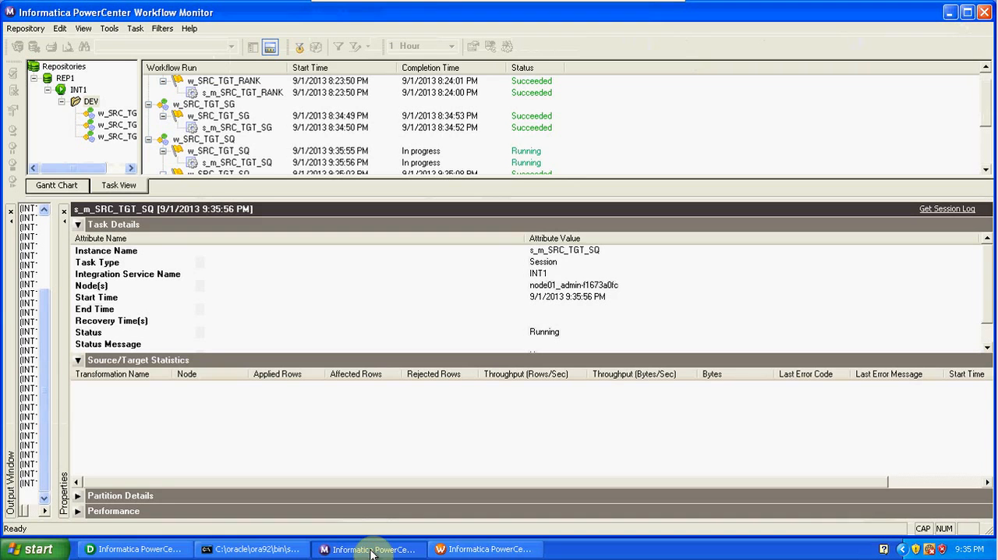
- Switch to Designer, preview the EMP_DEPT target data using the database password, widen the preview to show every column, and close it
{"action": "left_click", "coordinate": [166, 549]}
{"action": "right_click", "coordinate": [754, 177]}
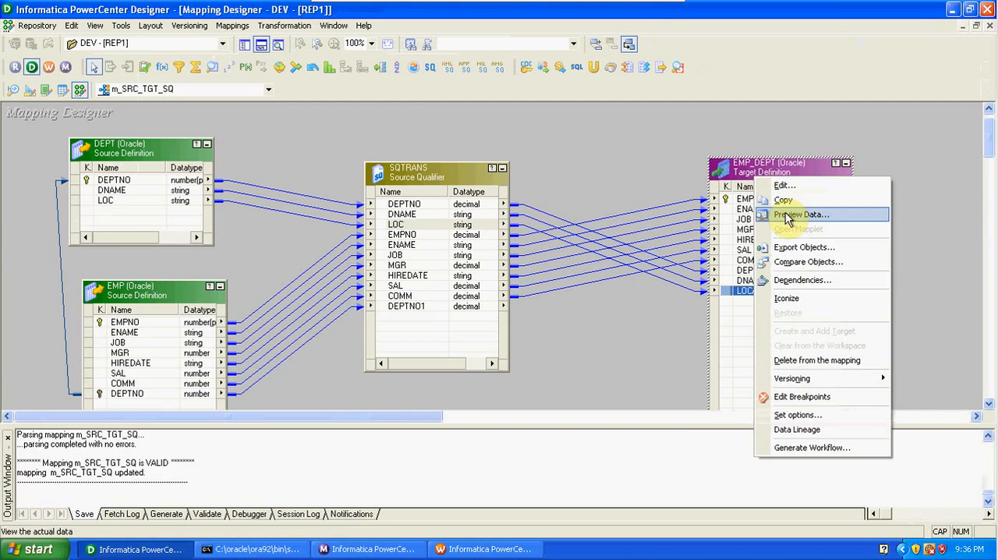
{"action": "left_click", "coordinate": [786, 215]}
{"action": "left_click", "coordinate": [418, 194]}
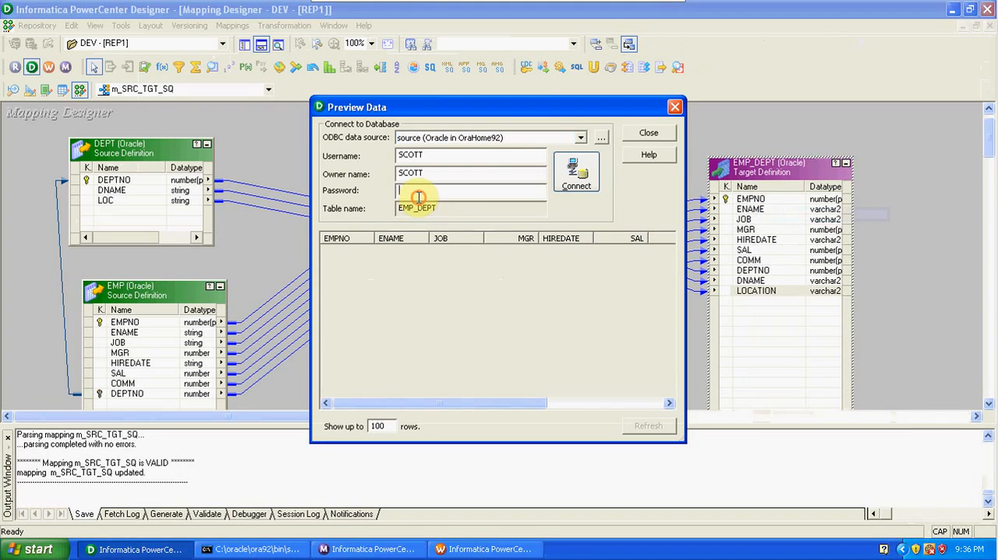
{"action": "type", "text": "tiger"}
{"action": "key", "text": "Return"}
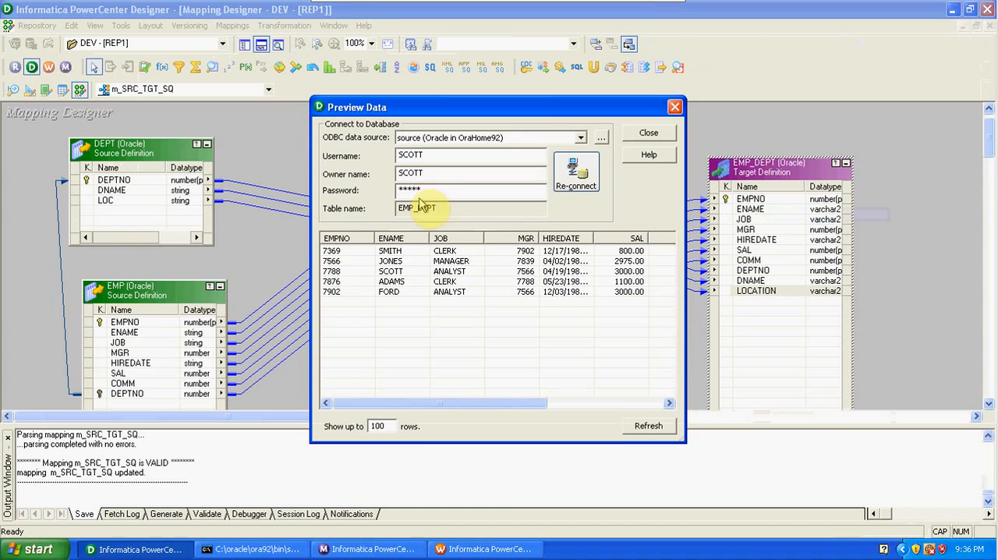
{"action": "left_click_drag", "start_coordinate": [684, 234], "coordinate": [968, 249]}
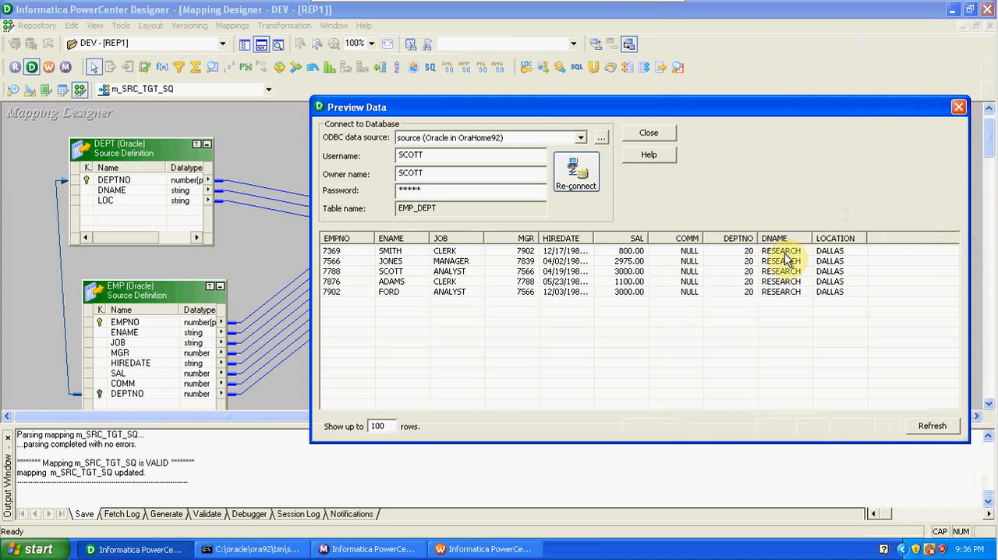
{"action": "left_click", "coordinate": [962, 108]}
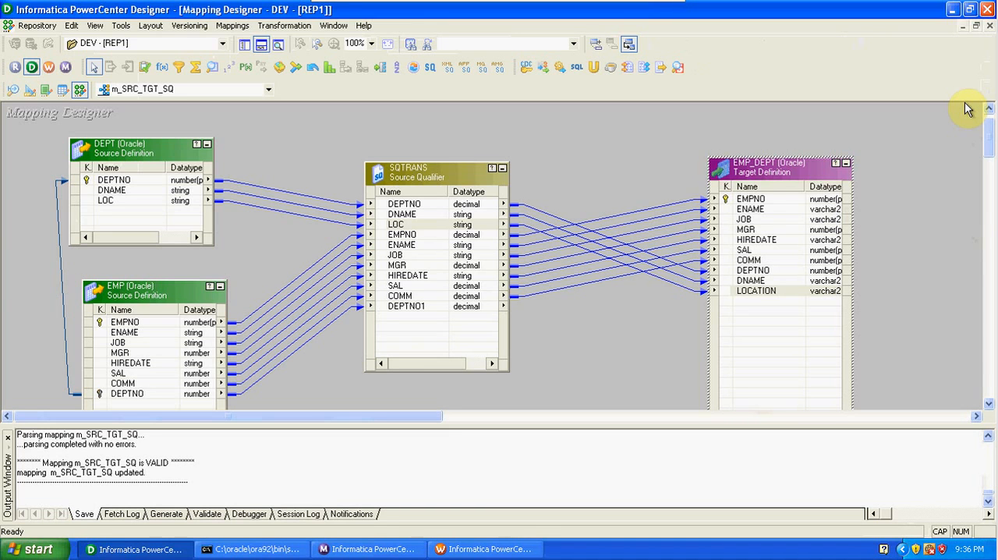
- Open the SQTRANS Source Qualifier for editing and review its ports and transformation properties
{"action": "double_click", "coordinate": [473, 168]}
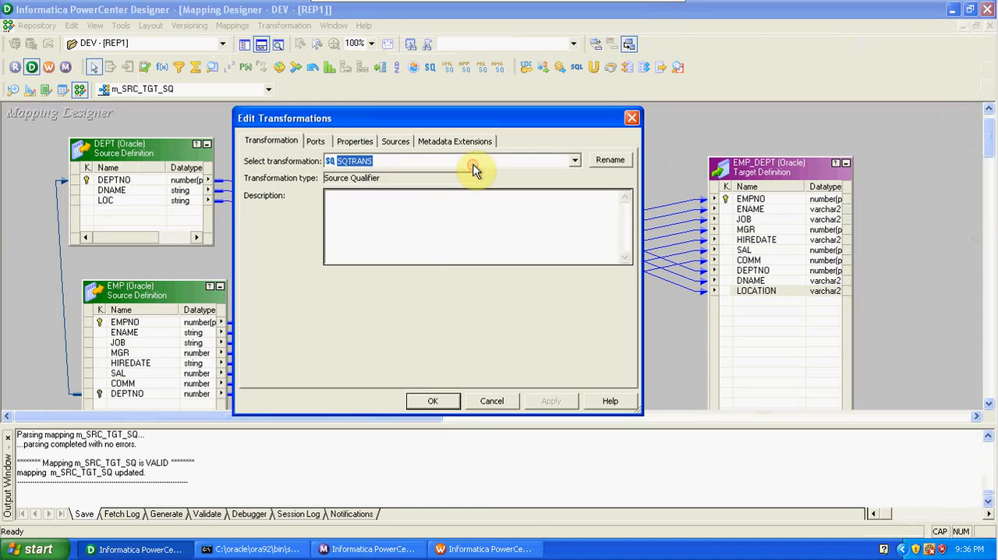
{"action": "left_click", "coordinate": [313, 142]}
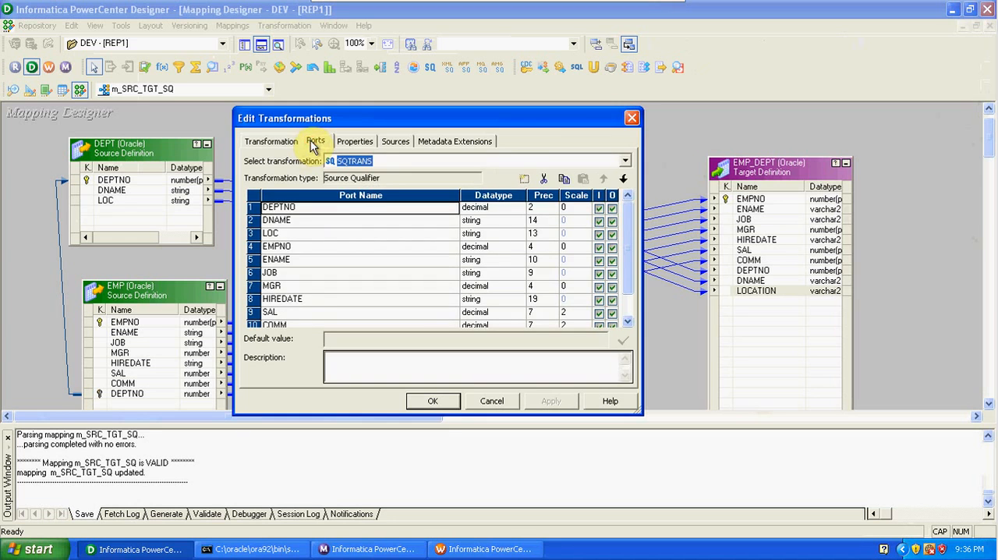
{"action": "left_click", "coordinate": [345, 144]}
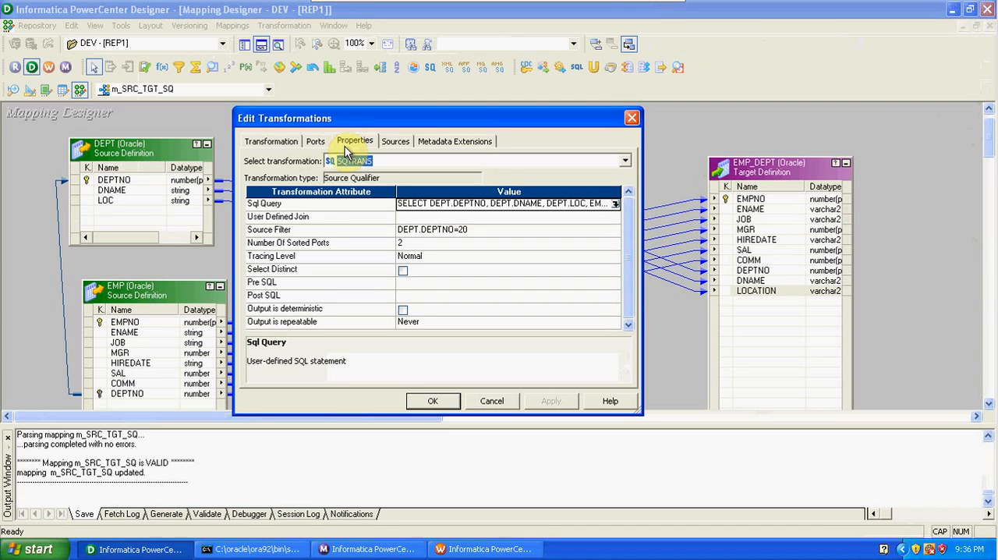
- Try an UPDATE entry in the Pre SQL property of SQTRANS, erase it, and cancel the SQL editor and transformation edits
{"action": "left_click", "coordinate": [610, 282]}
{"action": "left_click", "coordinate": [615, 281]}
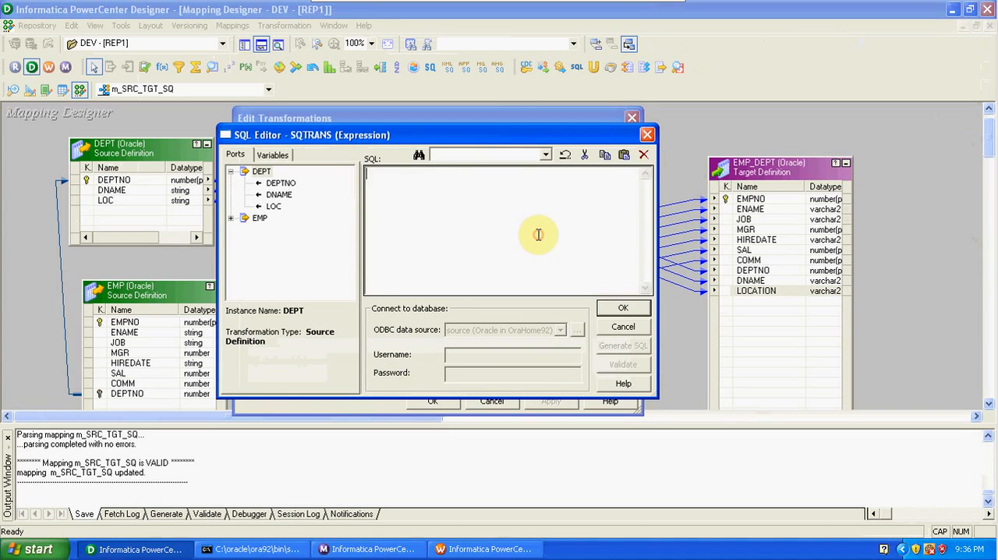
{"action": "type", "text": "T"}
{"action": "key", "text": "BackSpace"}
{"action": "type", "text": "UPDATE"}
{"action": "key", "text": "BackSpace"}
{"action": "key", "text": "BackSpace"}
{"action": "key", "text": "BackSpace"}
{"action": "key", "text": "BackSpace"}
{"action": "key", "text": "BackSpace"}
{"action": "key", "text": "BackSpace"}
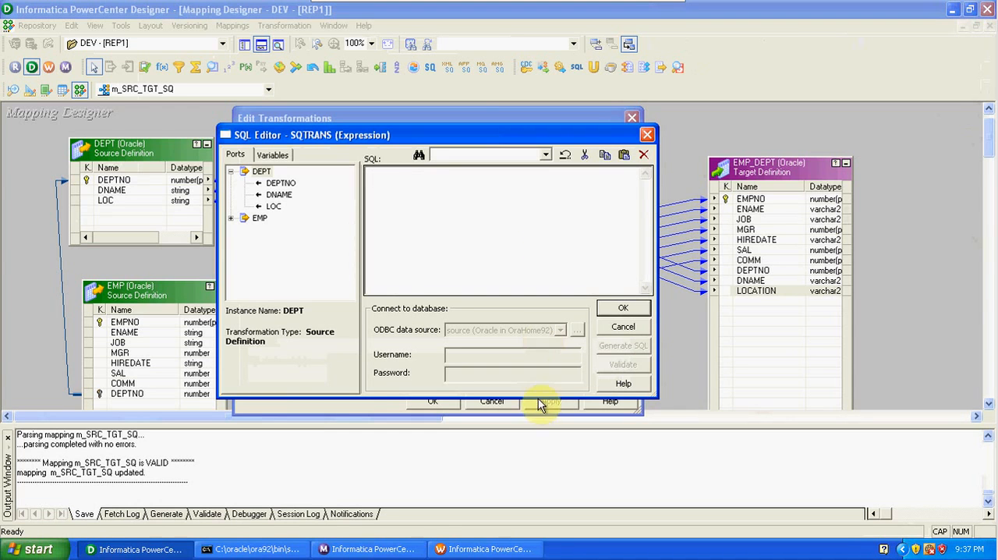
{"action": "left_click", "coordinate": [624, 328]}
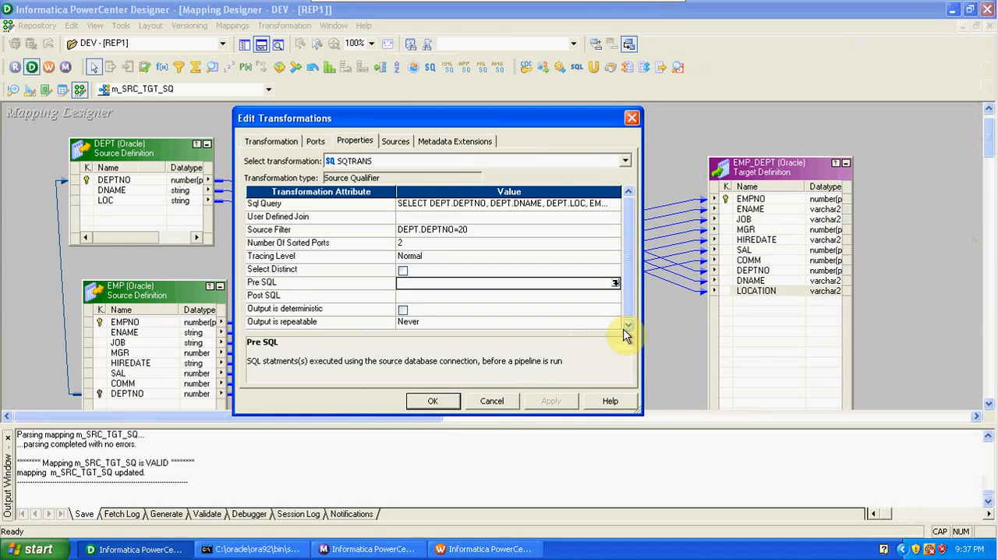
{"action": "left_click", "coordinate": [485, 401]}
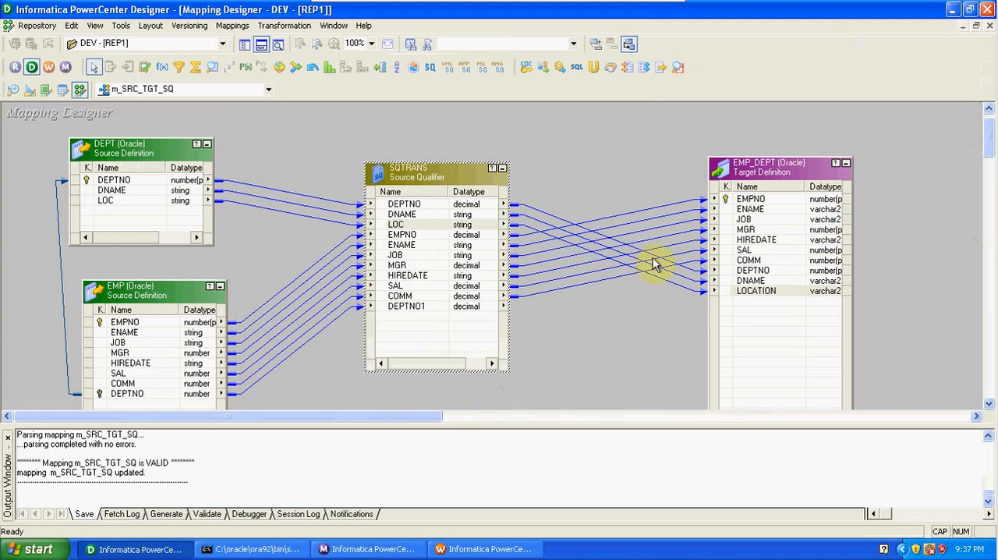
- Examine the EMP_DEPT target's Pre SQL, Post SQL, Target Table Name and Table Name Prefix properties, and close its settings
{"action": "double_click", "coordinate": [752, 166]}
{"action": "left_click", "coordinate": [361, 141]}
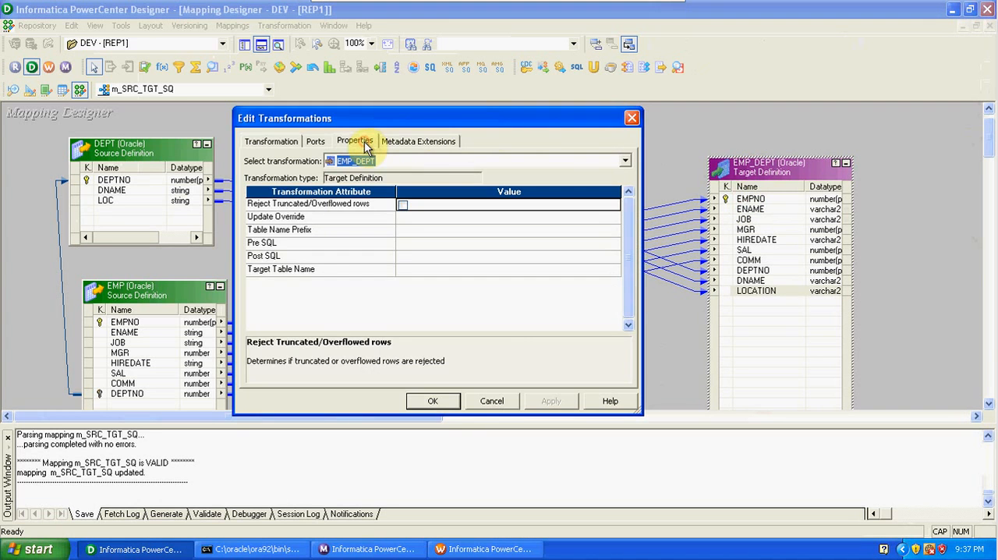
{"action": "left_click", "coordinate": [354, 244]}
{"action": "left_click", "coordinate": [357, 257]}
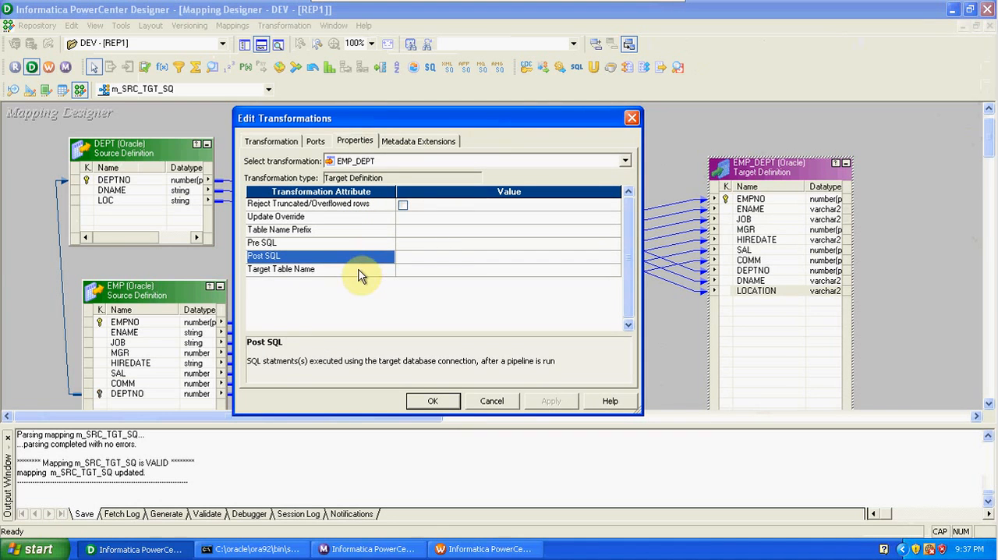
{"action": "left_click", "coordinate": [359, 269]}
{"action": "left_click", "coordinate": [433, 273]}
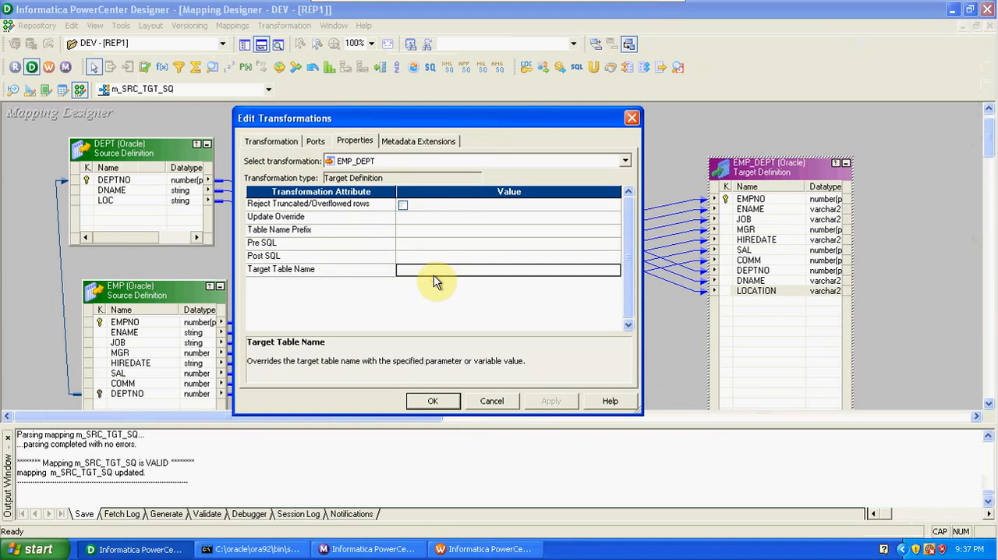
{"action": "left_click", "coordinate": [403, 232]}
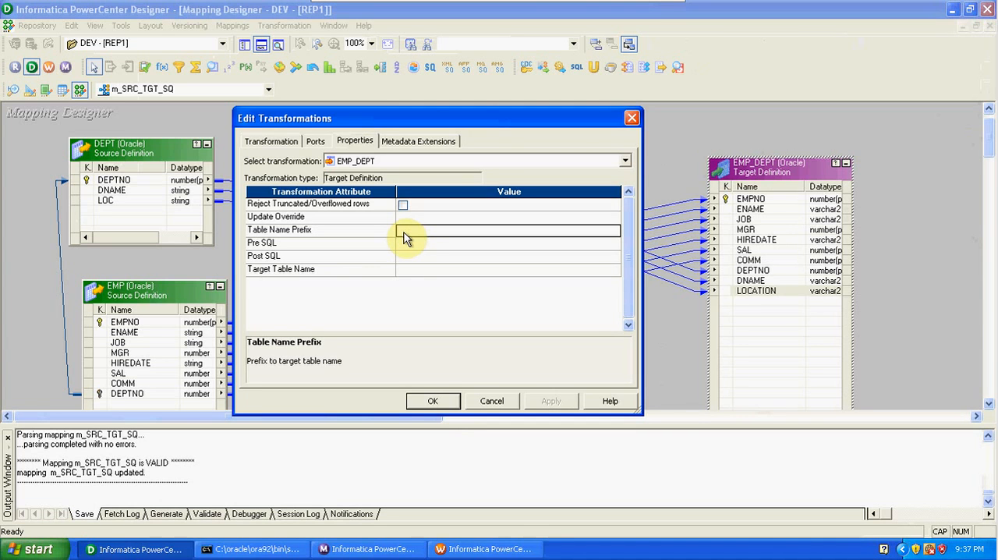
{"action": "left_click", "coordinate": [432, 401]}
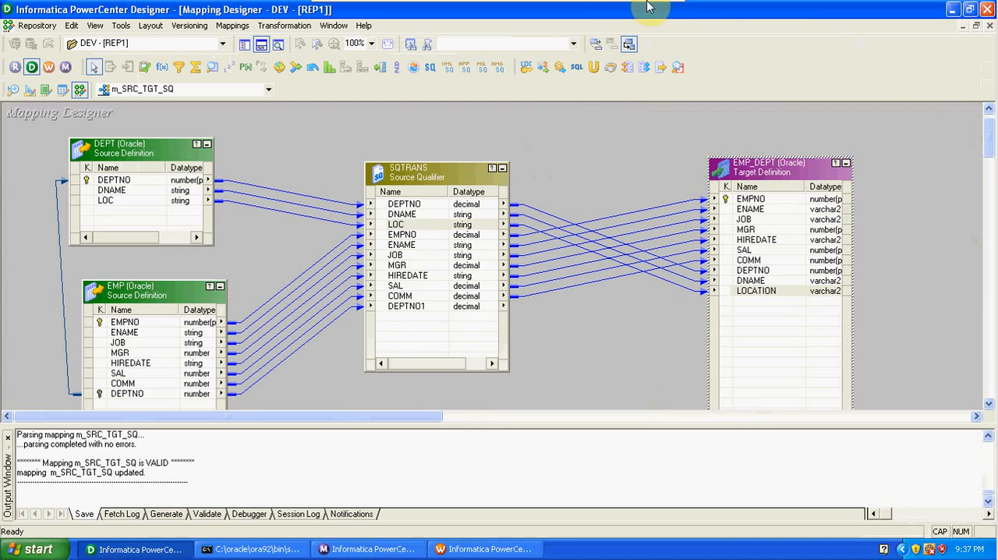
- Exit full screen mode of the Windows XP Professional virtual machine
{"action": "mouse_move", "coordinate": [616, 3]}
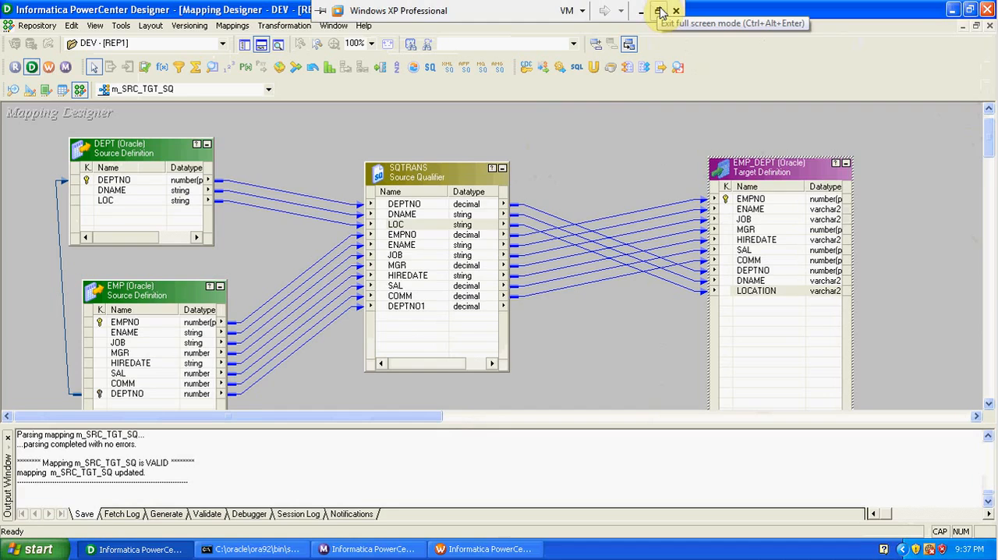
{"action": "left_click", "coordinate": [659, 11]}
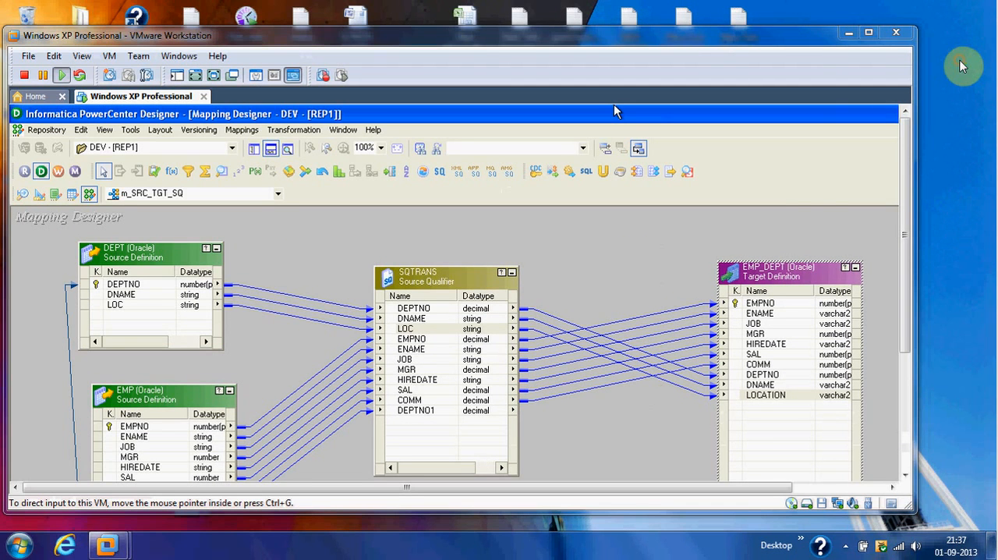